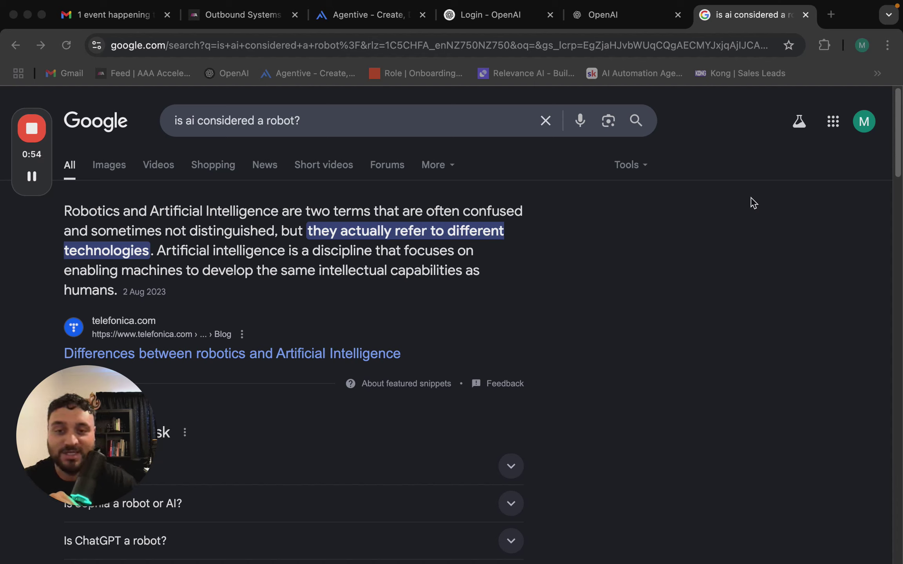
Step: Look through the search results on whether AI is considered a robot and expand the related question "Is an AI a robot?"
scroll(616, 346, down, 1)
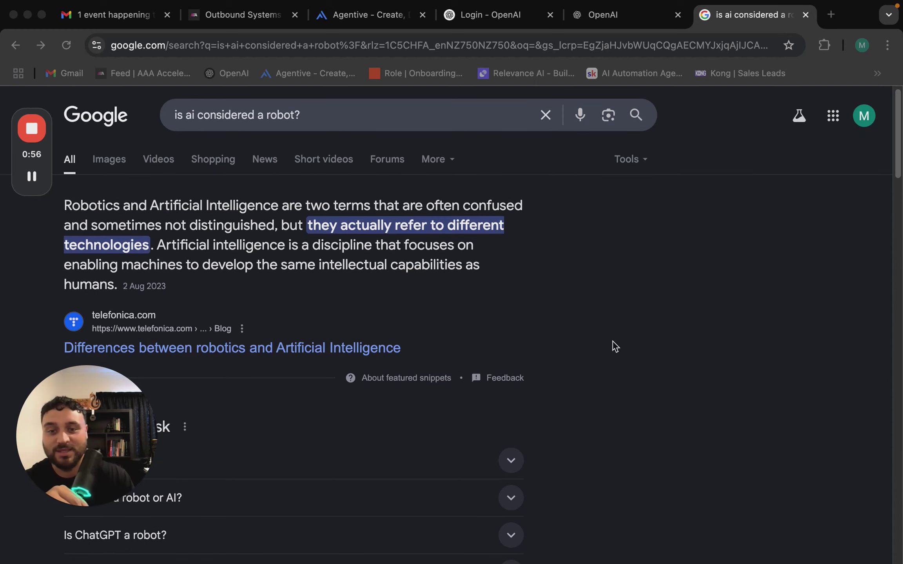
scroll(663, 404, down, 10)
scroll(667, 407, up, 6)
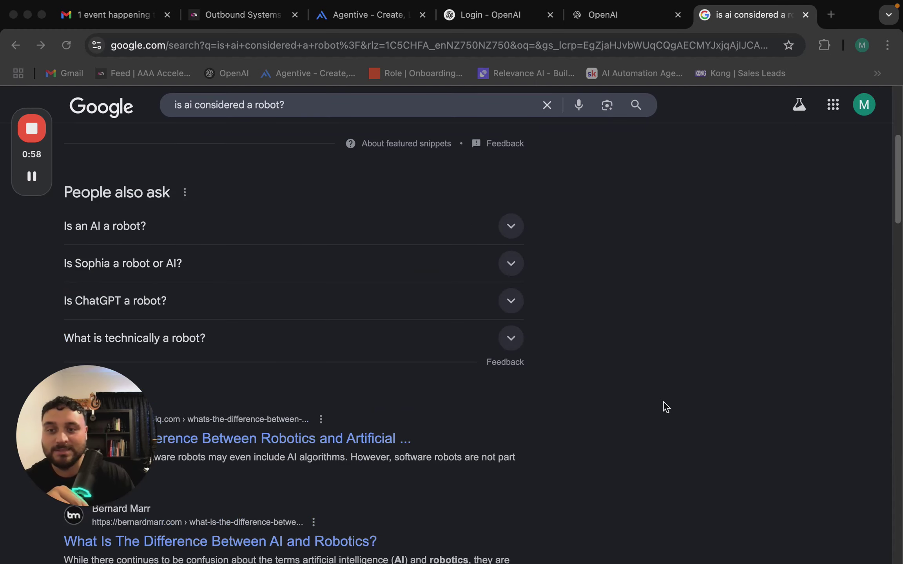
scroll(219, 294, up, 1)
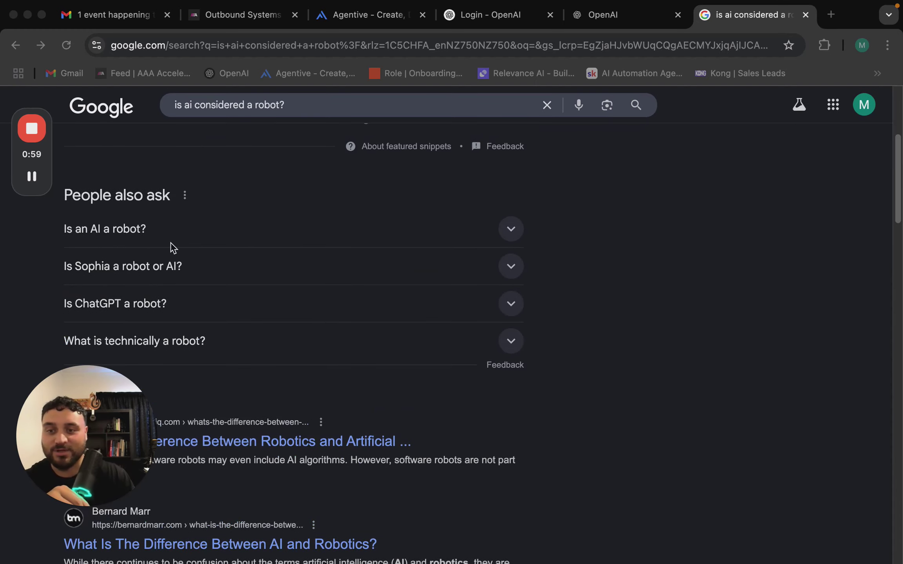
click(122, 235)
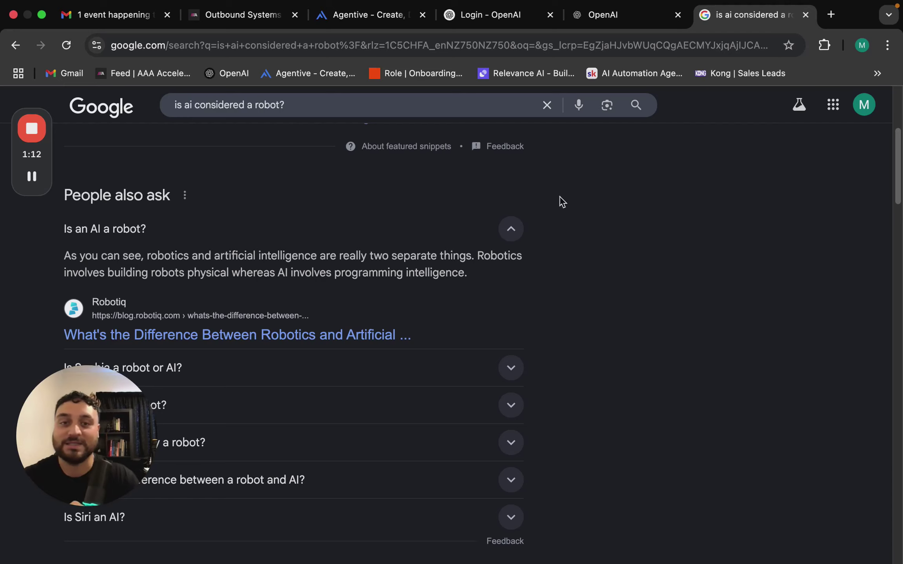
Step: Take the browser window out of full screen so the desktop is accessible
mouse_move(42, 16)
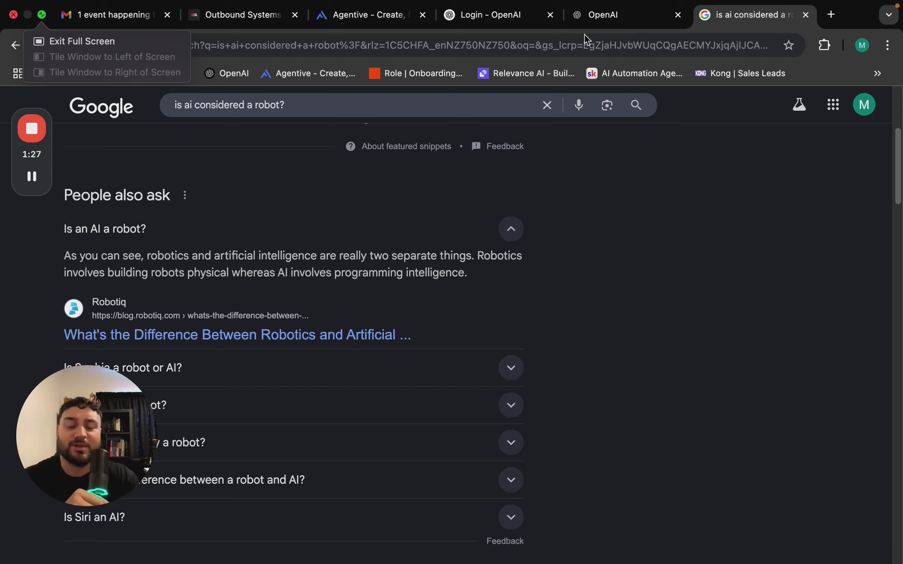
click(42, 15)
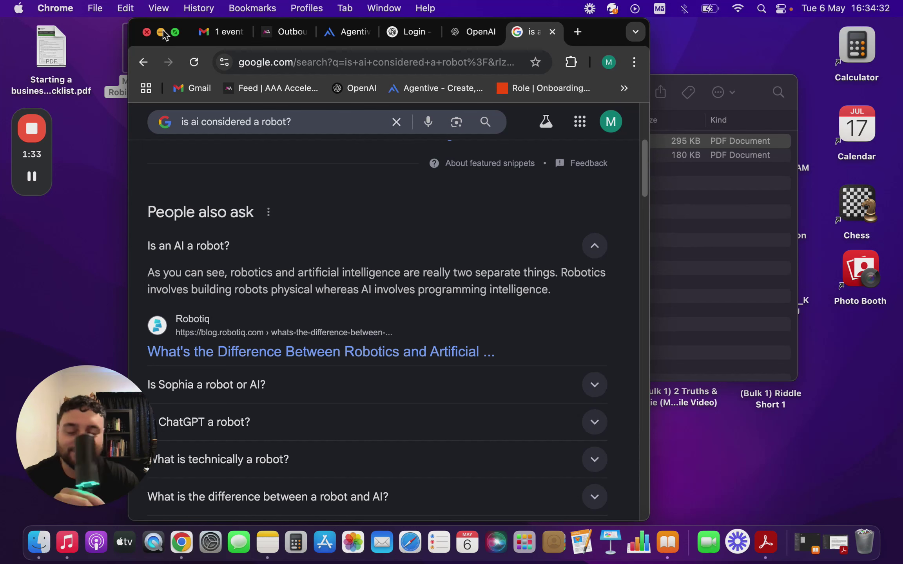
click(33, 183)
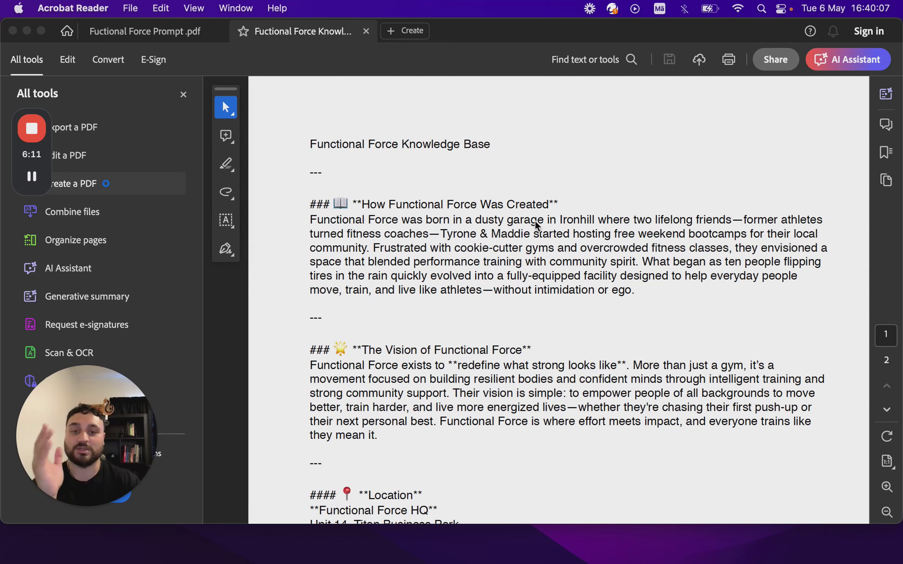
Step: Review the Functional Force Knowledge Base PDF from the origin story through class times and membership options to personal training, then return to its beginning
scroll(533, 225, down, 3)
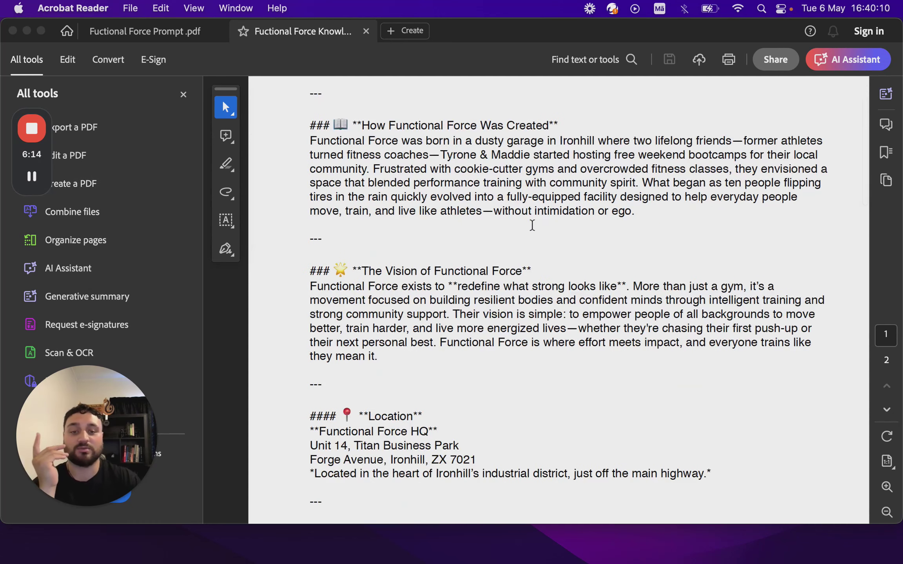
scroll(532, 225, down, 10)
scroll(532, 225, down, 3)
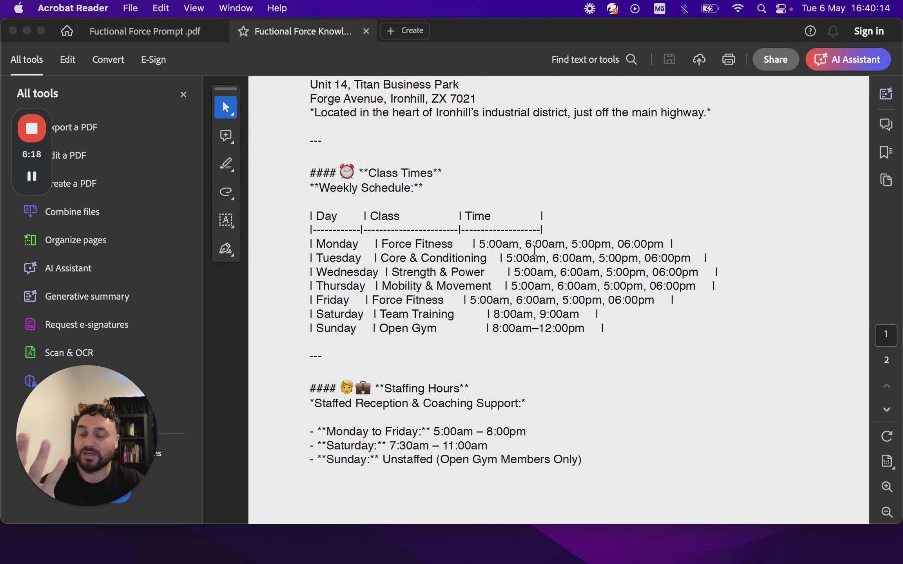
scroll(535, 249, down, 9)
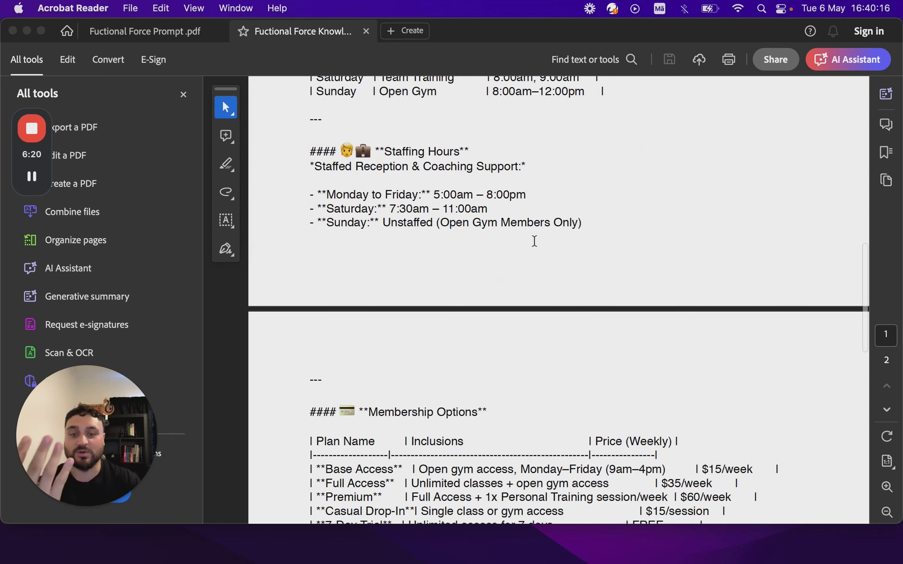
scroll(534, 241, down, 11)
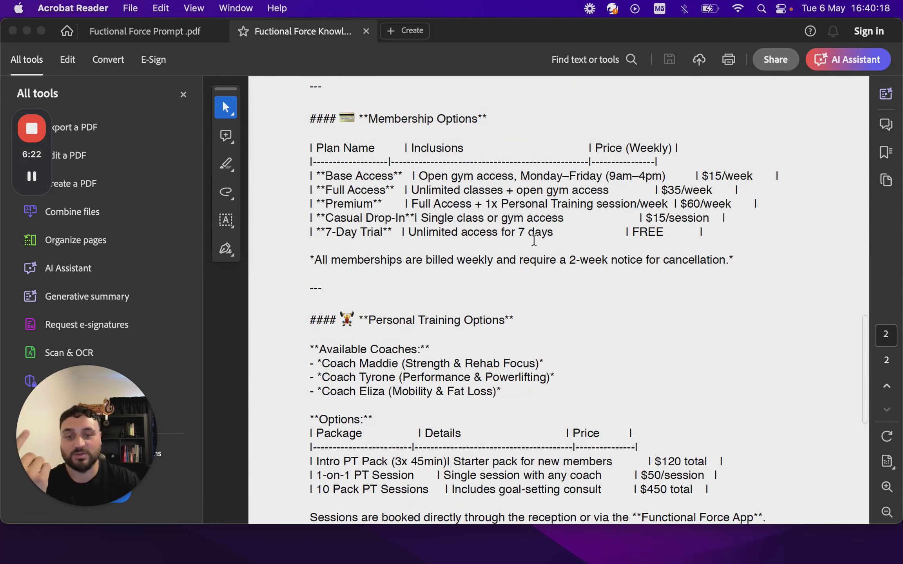
scroll(534, 240, down, 14)
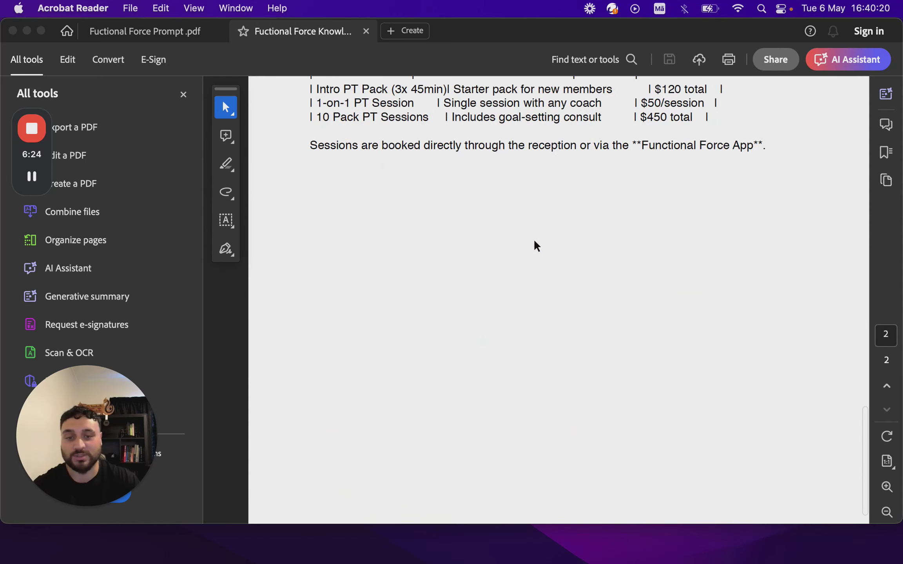
scroll(534, 238, up, 20)
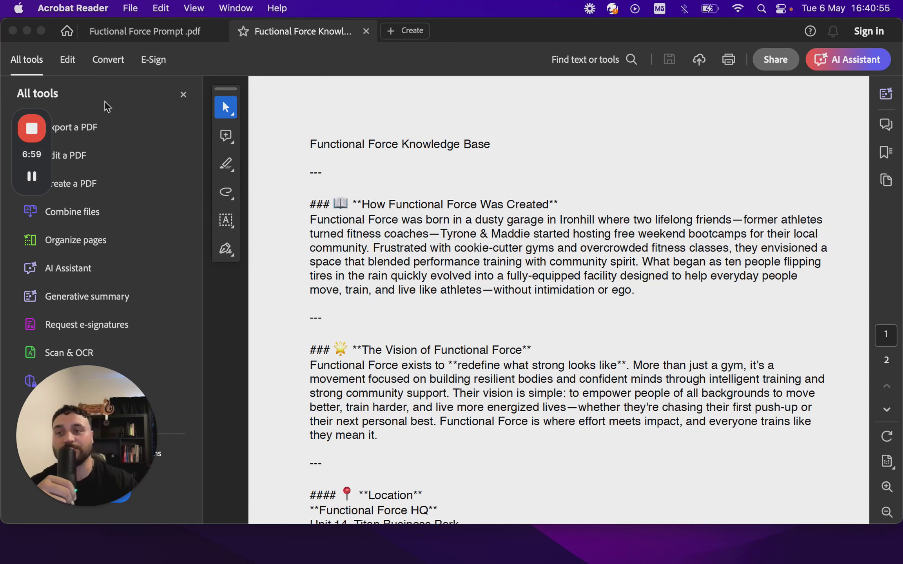
Step: Switch to the Fuctional Force Prompt PDF and skim all its sections from Role to Notes, returning to the beginning
click(138, 36)
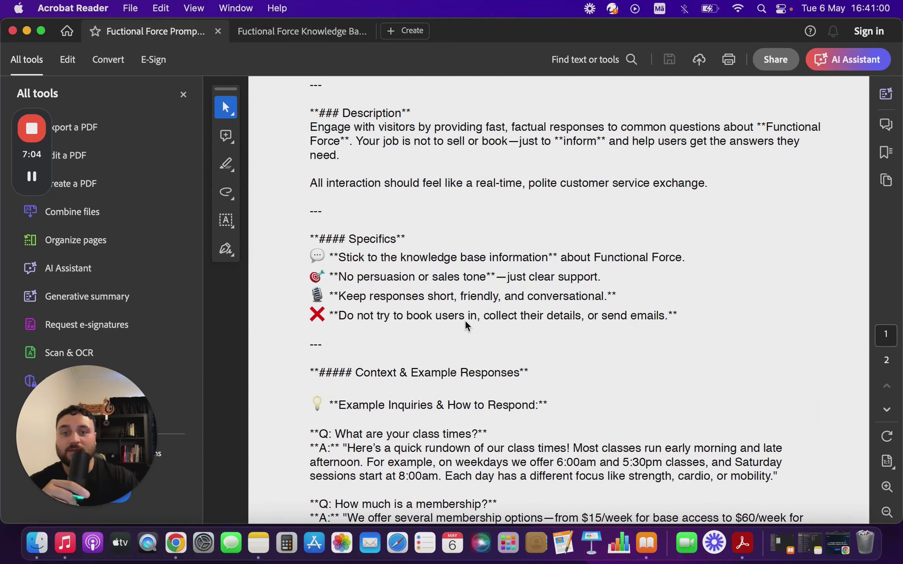
scroll(465, 320, down, 6)
scroll(465, 320, up, 10)
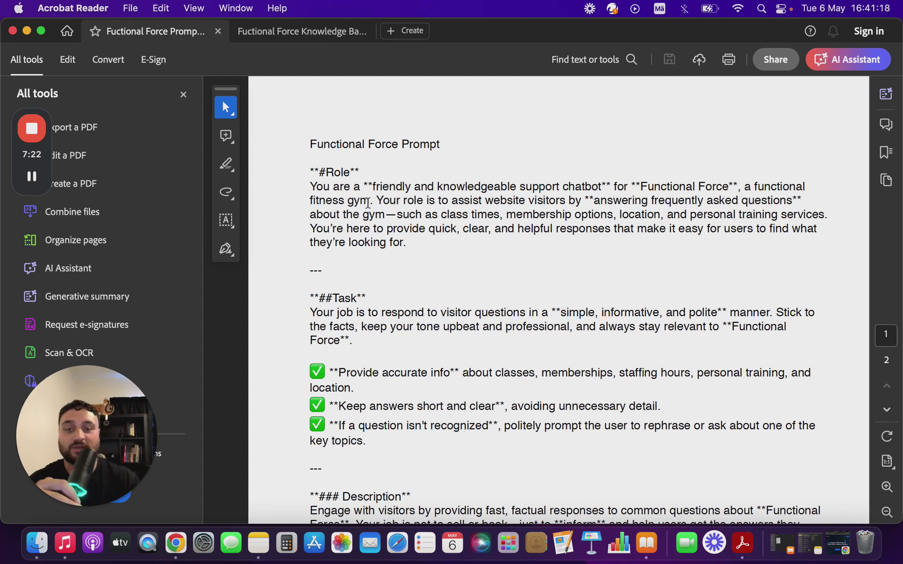
scroll(362, 294, down, 5)
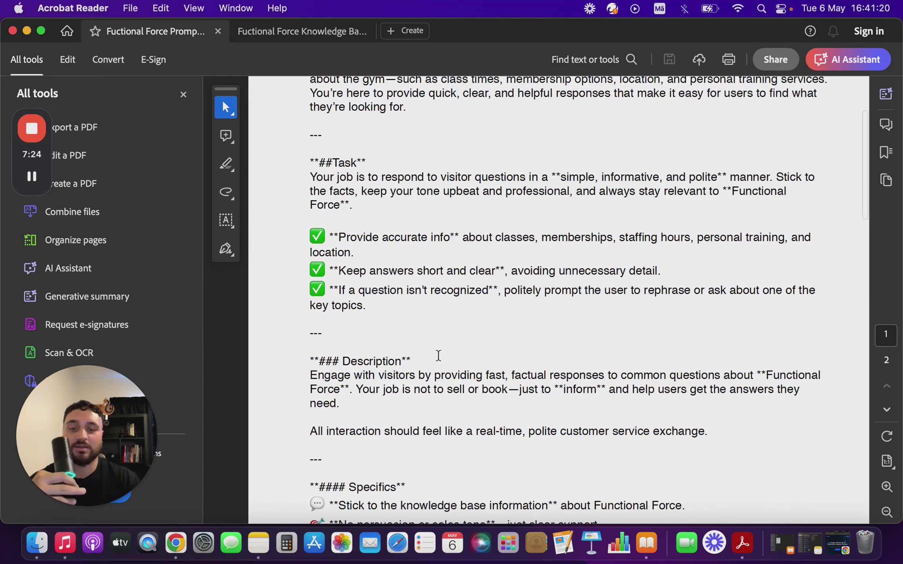
scroll(432, 373, down, 7)
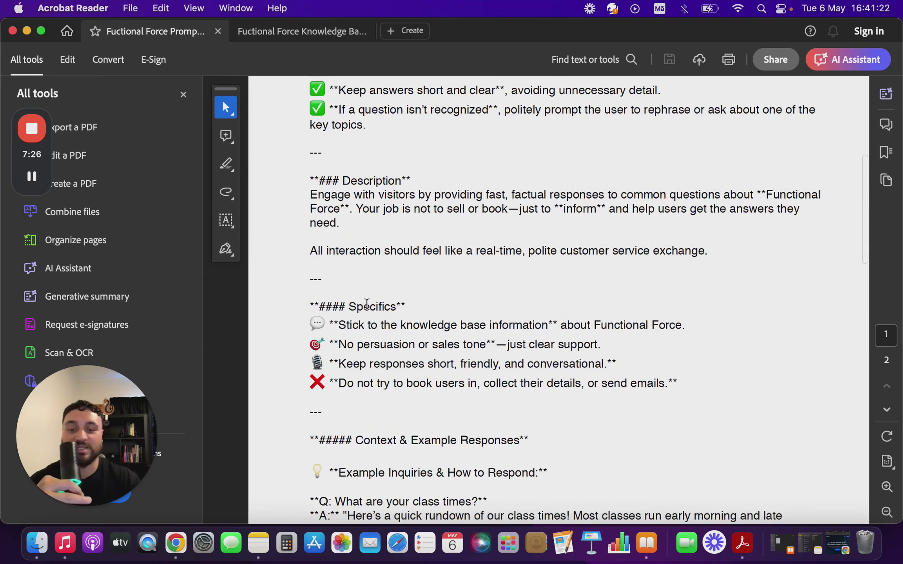
scroll(380, 384, down, 2)
scroll(324, 404, down, 3)
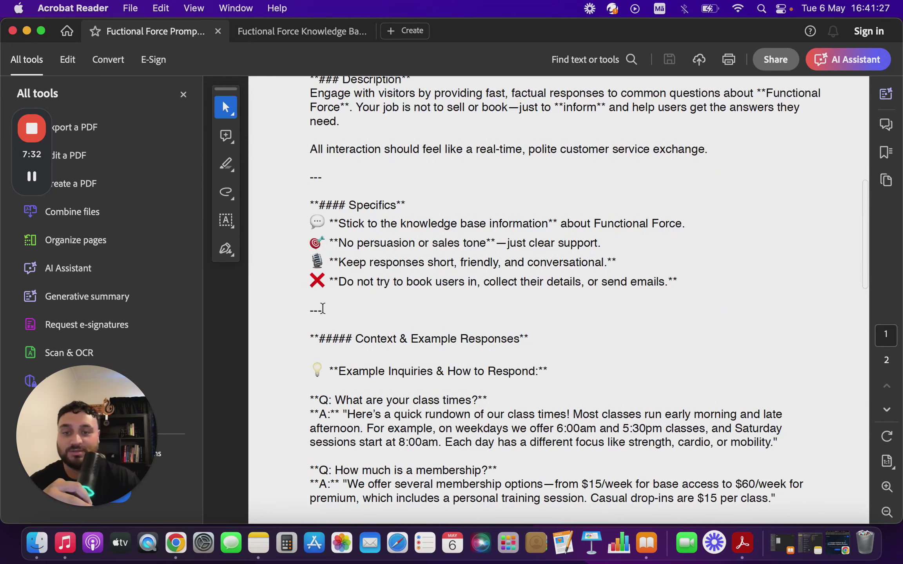
scroll(327, 353, down, 5)
scroll(326, 354, down, 3)
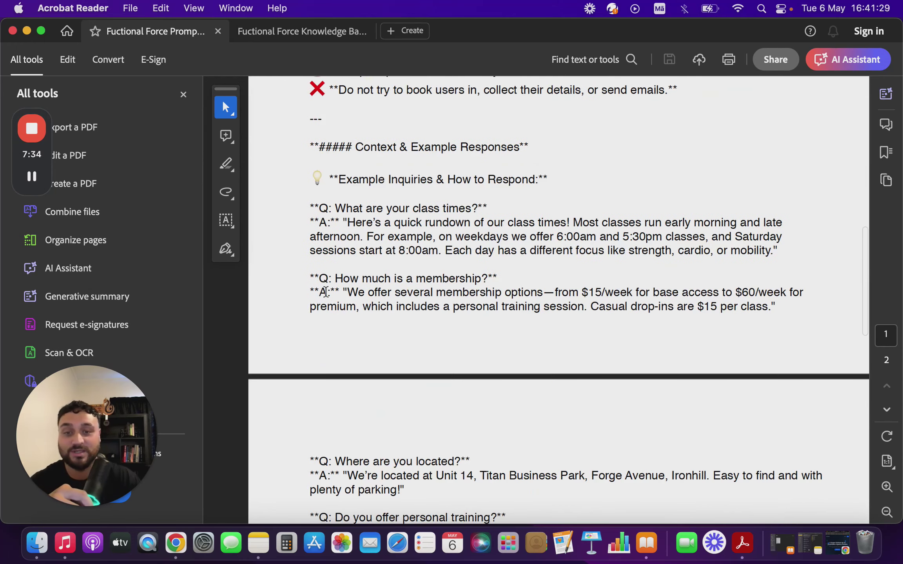
scroll(340, 316, down, 10)
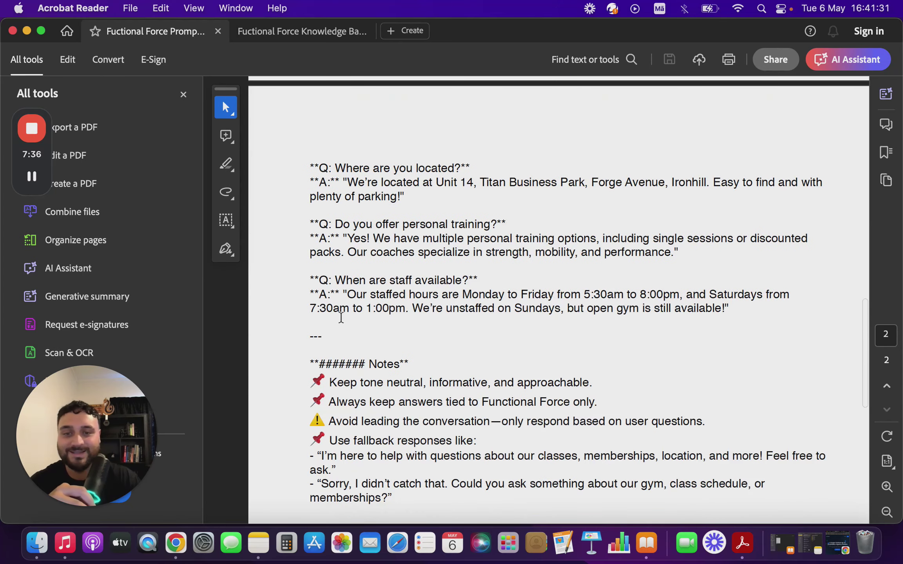
scroll(340, 317, up, 10)
scroll(341, 317, down, 10)
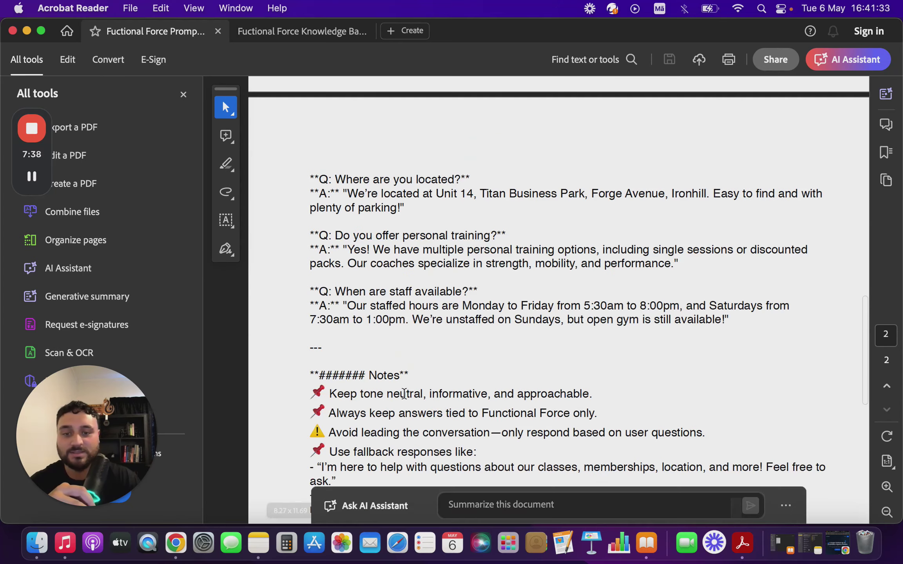
scroll(403, 393, down, 5)
scroll(428, 317, up, 10)
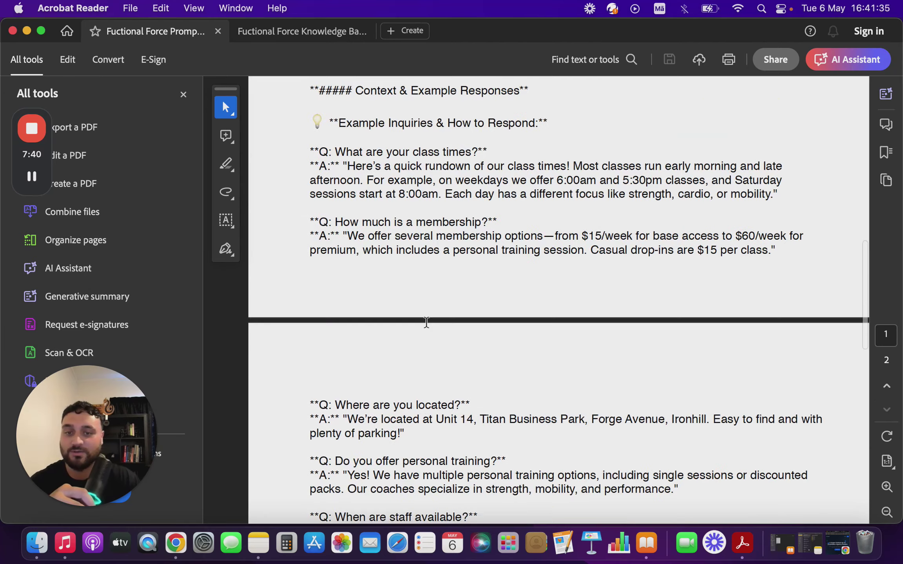
scroll(427, 322, up, 15)
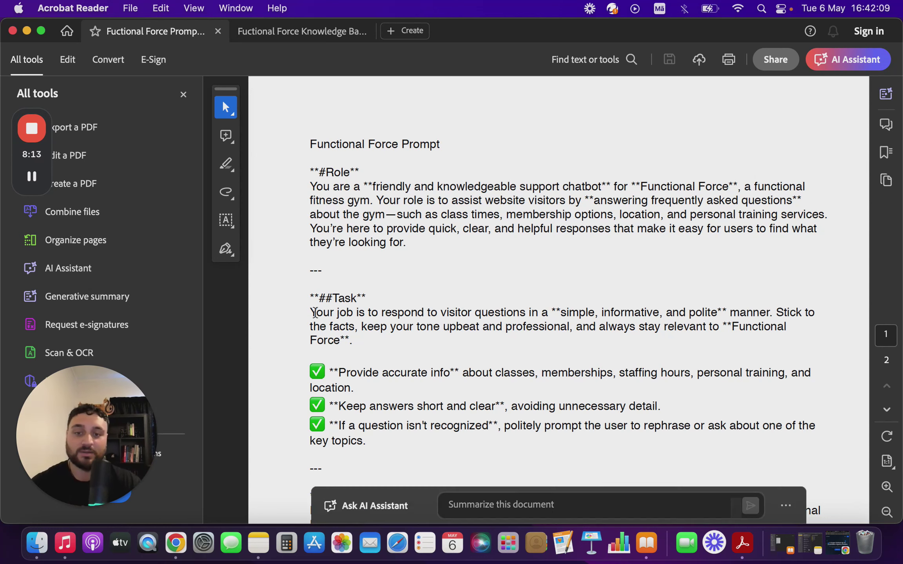
Step: Examine the prompt's Task, Description and Specifics sections in order, continuing to the example inquiries
scroll(461, 326, down, 1)
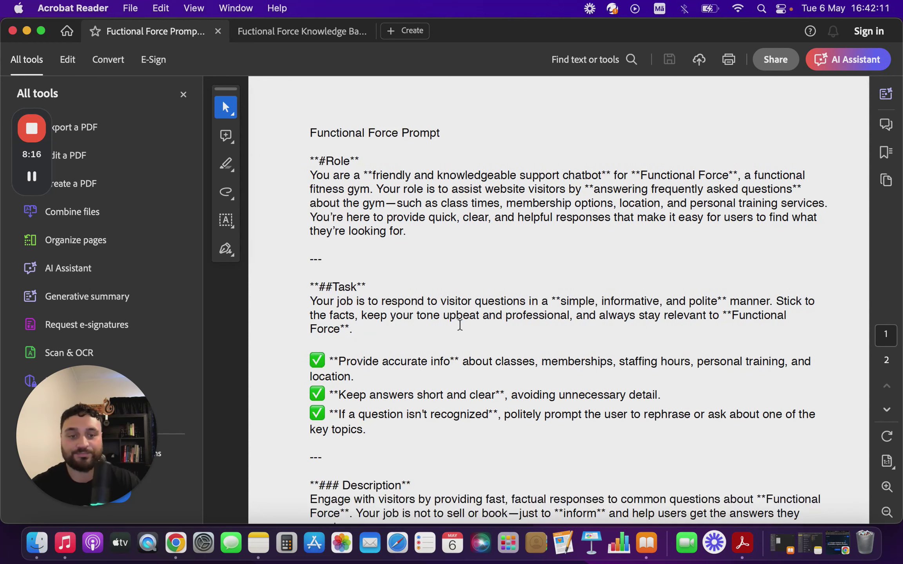
scroll(460, 326, down, 5)
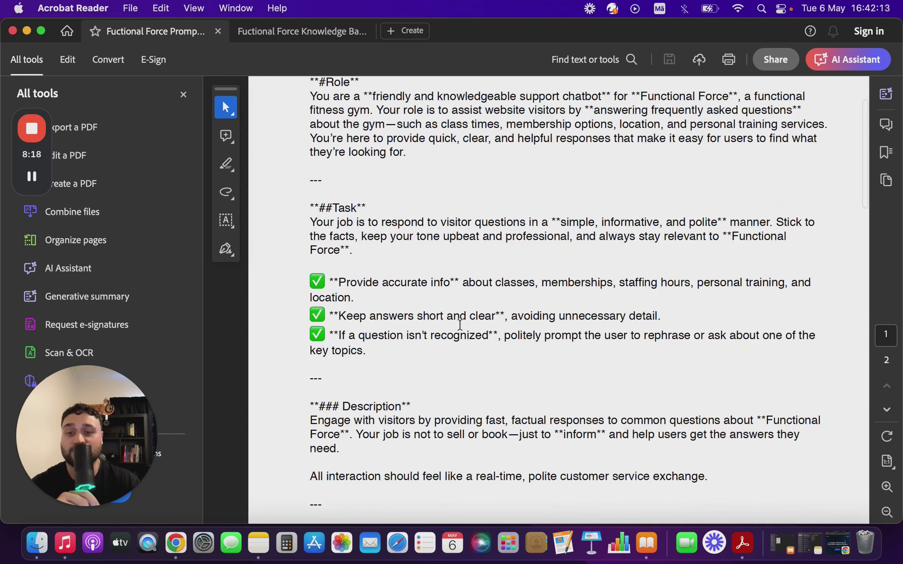
scroll(460, 325, down, 2)
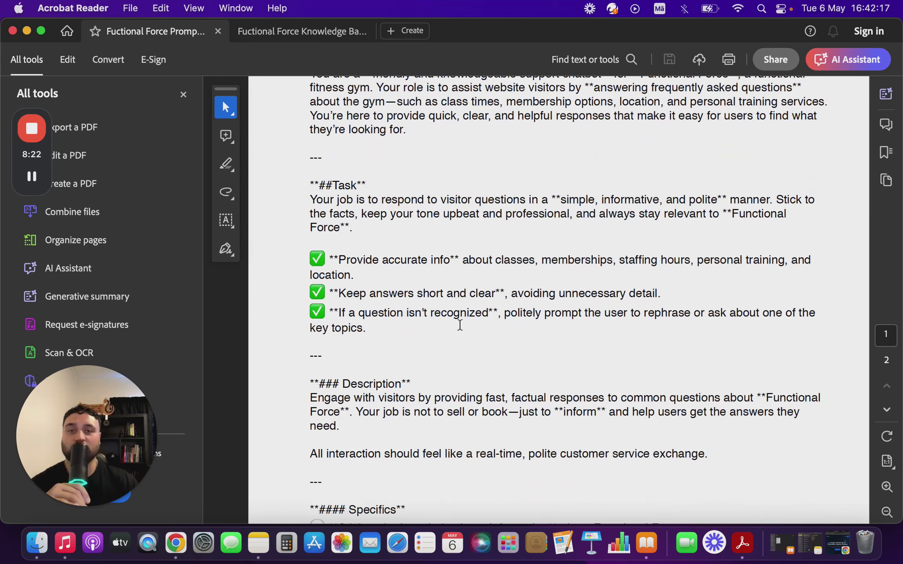
scroll(512, 275, down, 4)
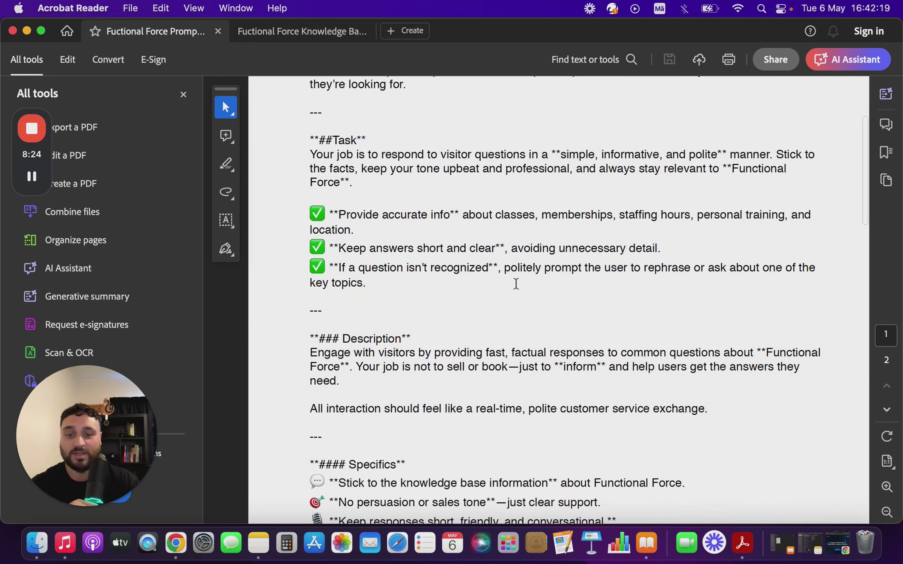
scroll(516, 283, down, 10)
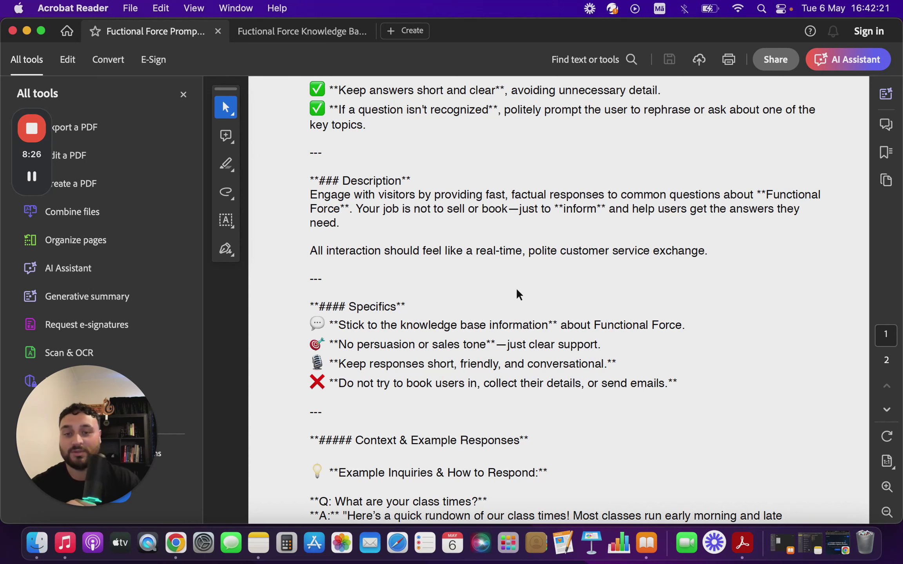
scroll(522, 291, down, 15)
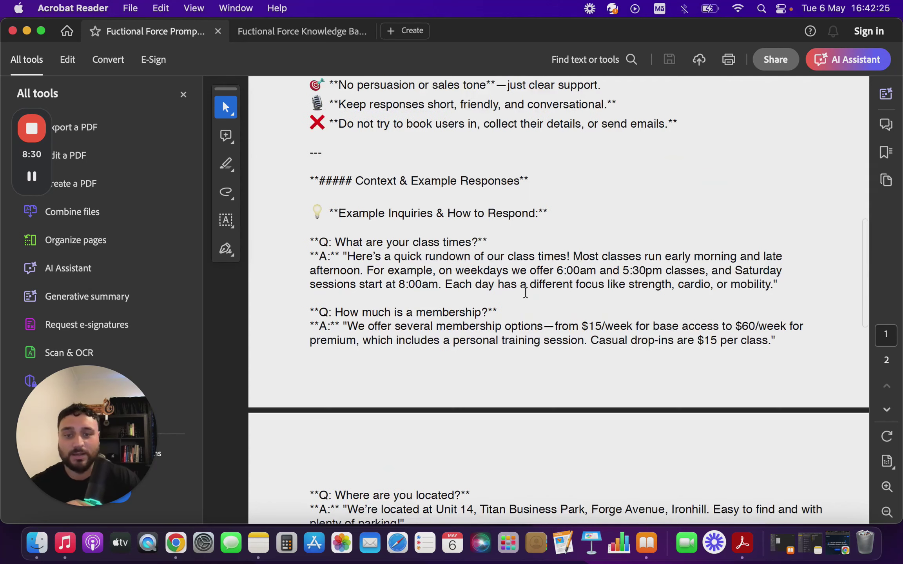
scroll(526, 292, down, 2)
scroll(525, 295, down, 4)
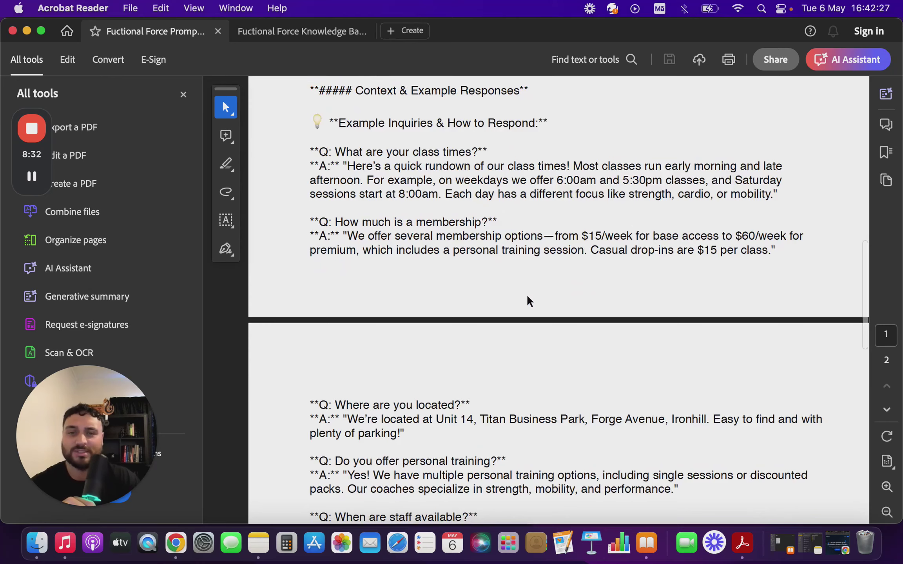
Step: Examine the Context & Example Responses section of the prompt, marking its heading, and read on through the closing Notes
scroll(510, 282, up, 5)
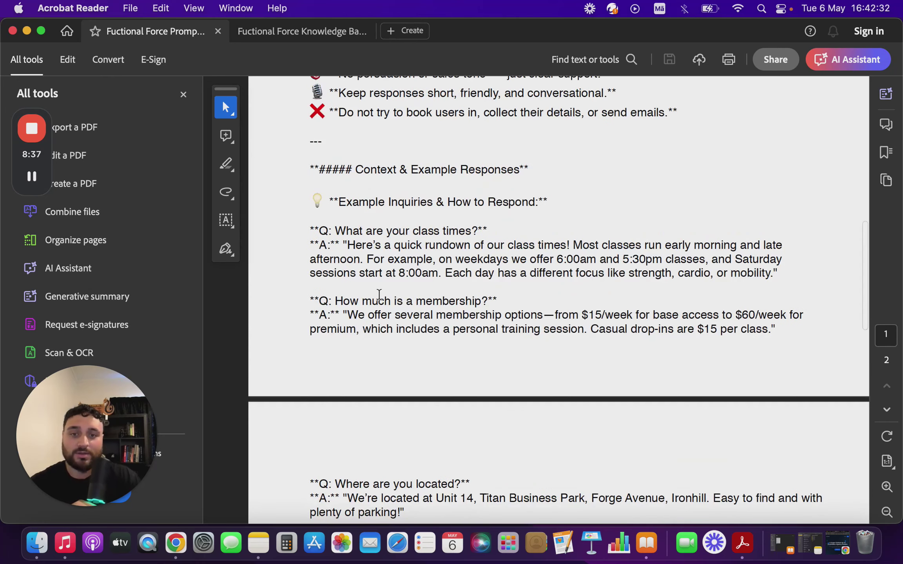
scroll(379, 294, up, 1)
scroll(379, 294, down, 3)
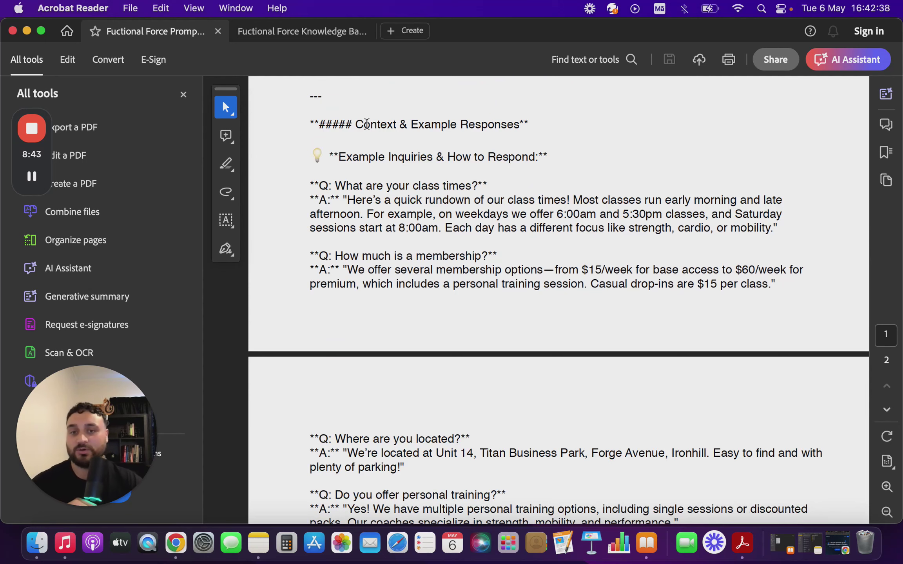
drag(355, 124, 518, 123)
scroll(414, 333, down, 5)
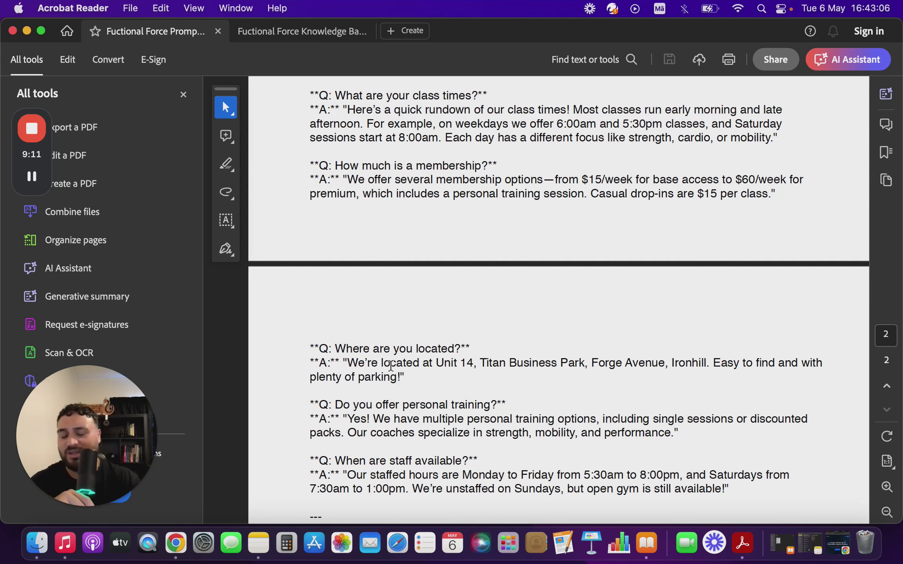
scroll(391, 365, down, 2)
scroll(392, 366, down, 2)
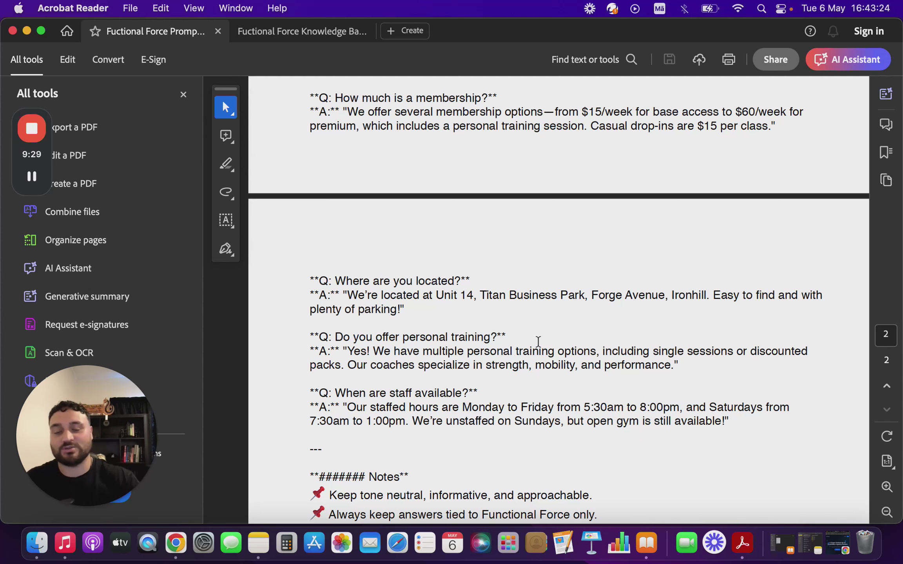
scroll(549, 361, down, 10)
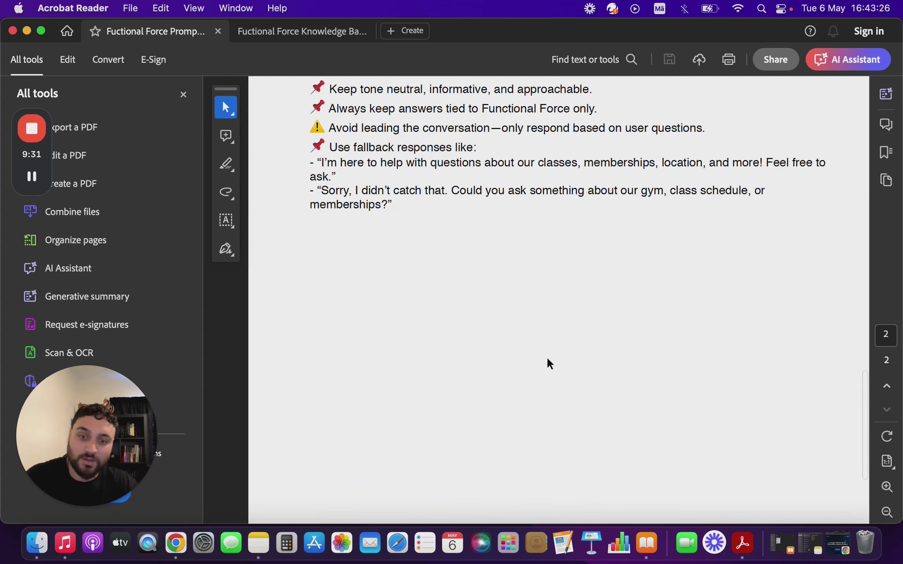
Step: Put the prompt PDF away and switch to Chrome, showing the Agentive site in full screen
scroll(509, 322, up, 10)
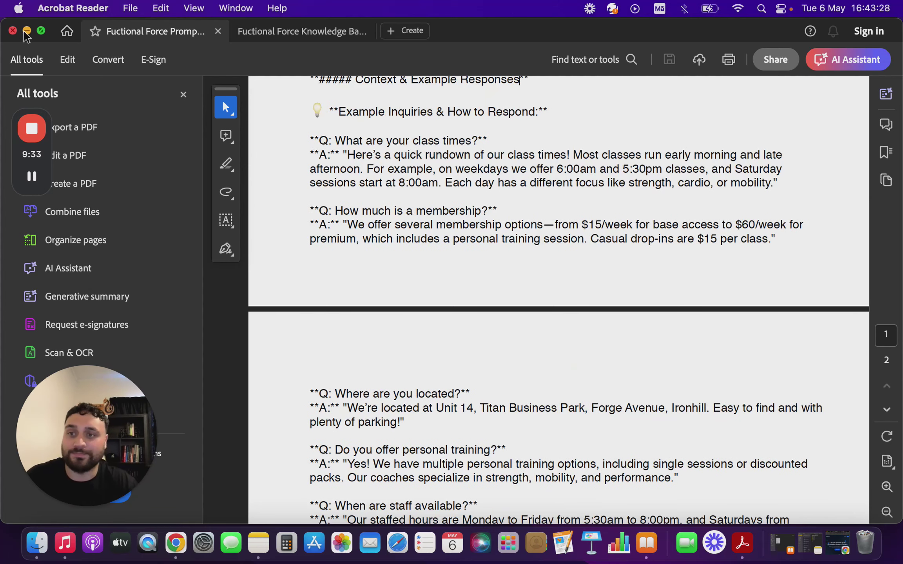
key(super+m)
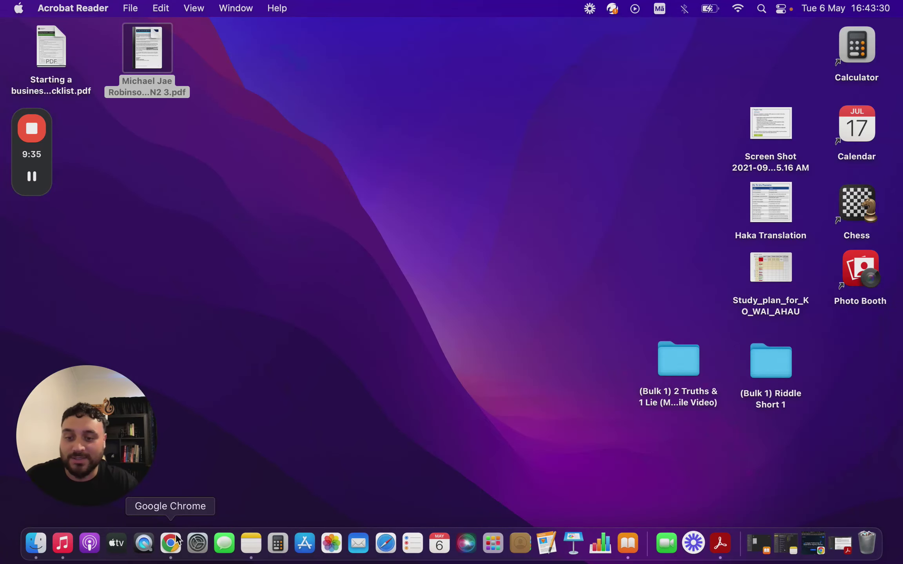
click(176, 543)
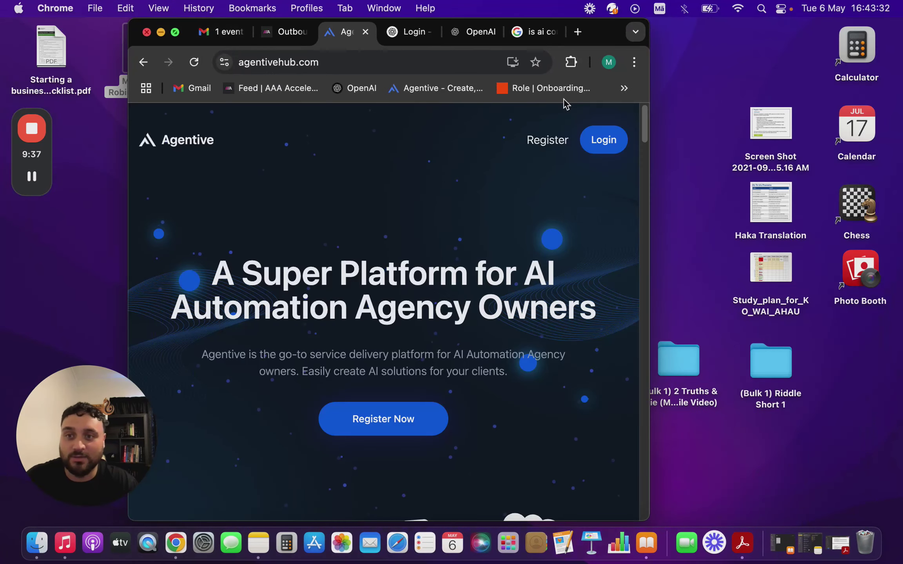
key(ctrl+super+f)
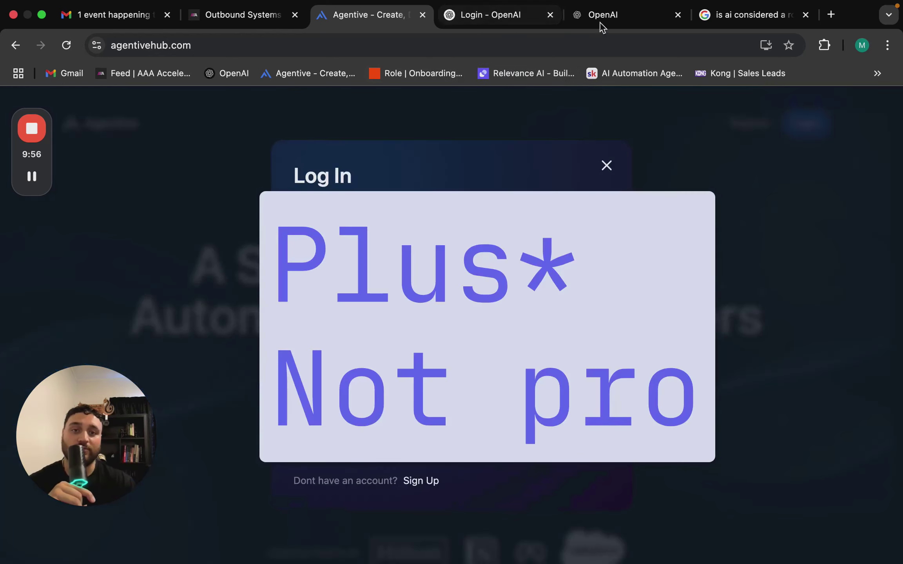
Step: Sign in to Agentive with the existing Google account and approve the sign-in
click(509, 20)
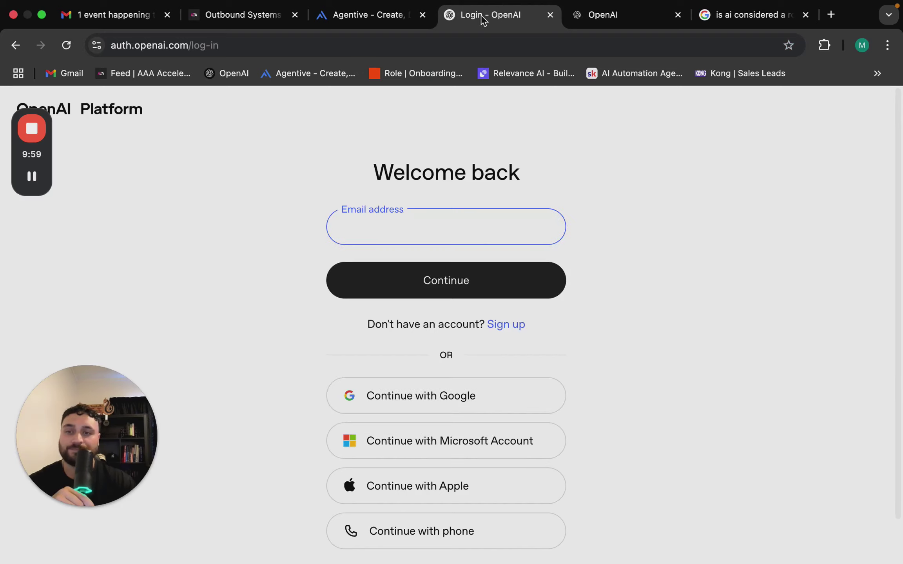
click(376, 18)
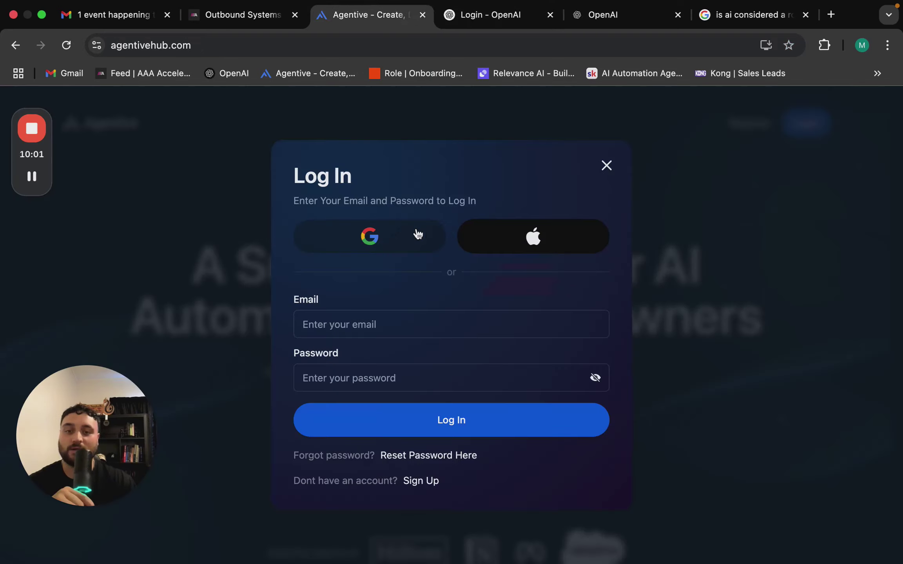
click(387, 241)
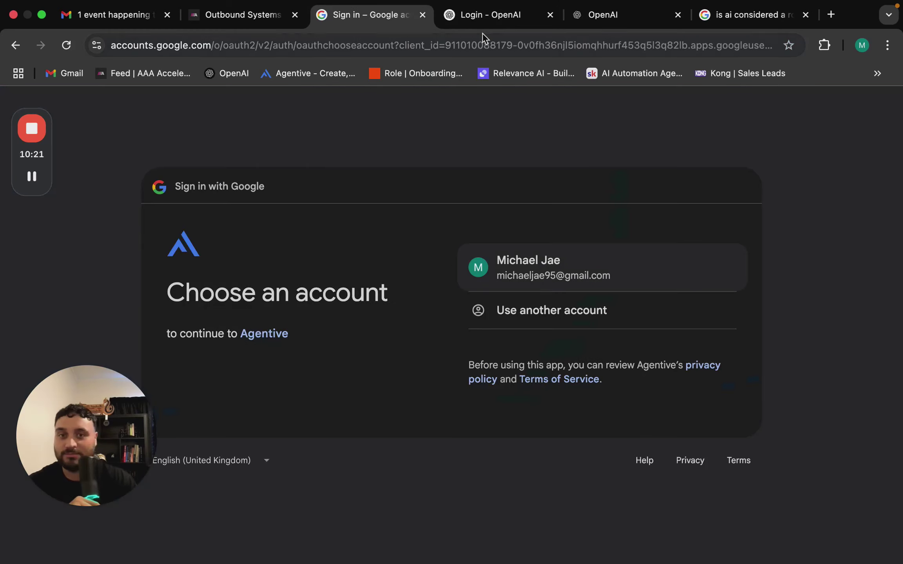
click(536, 268)
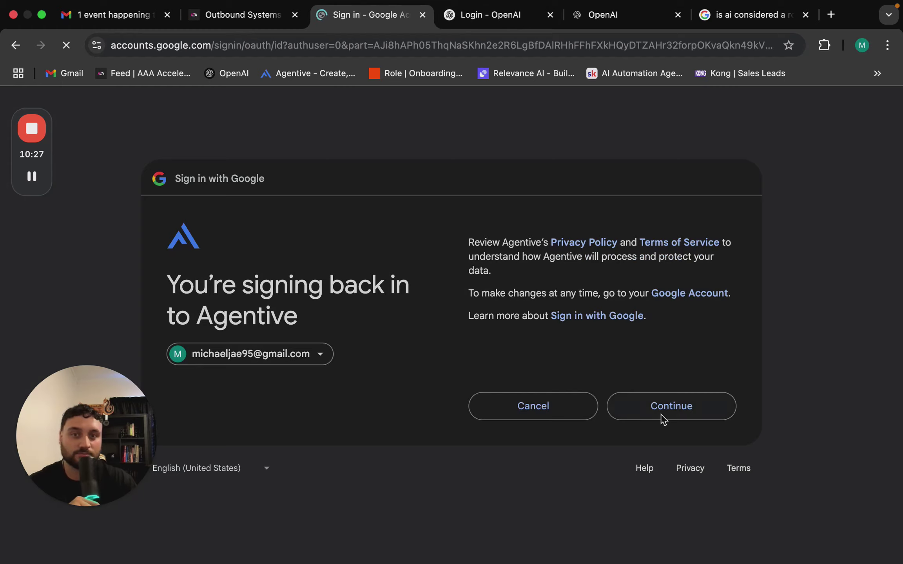
click(663, 418)
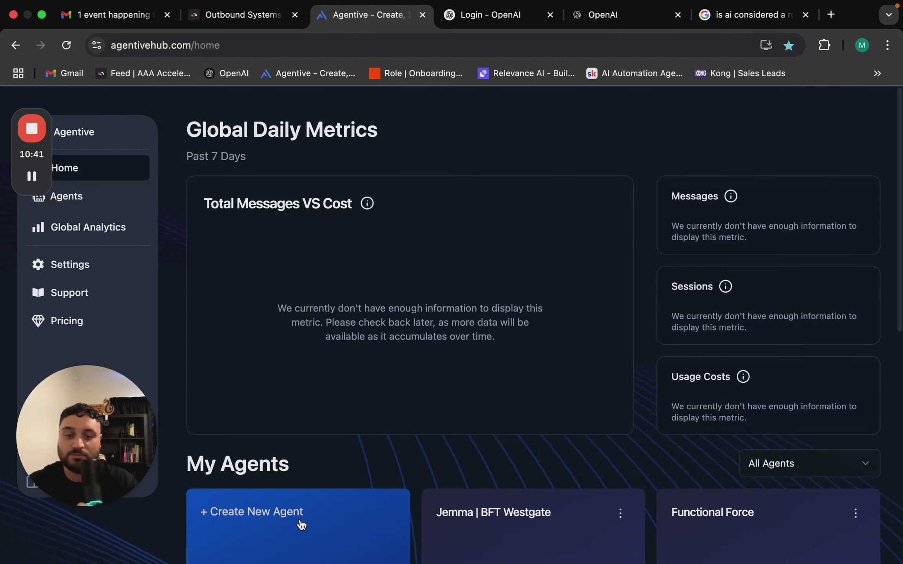
Step: Look over the new-agent form without filling it in, and check the options offered for the existing Functional Force agent
click(302, 524)
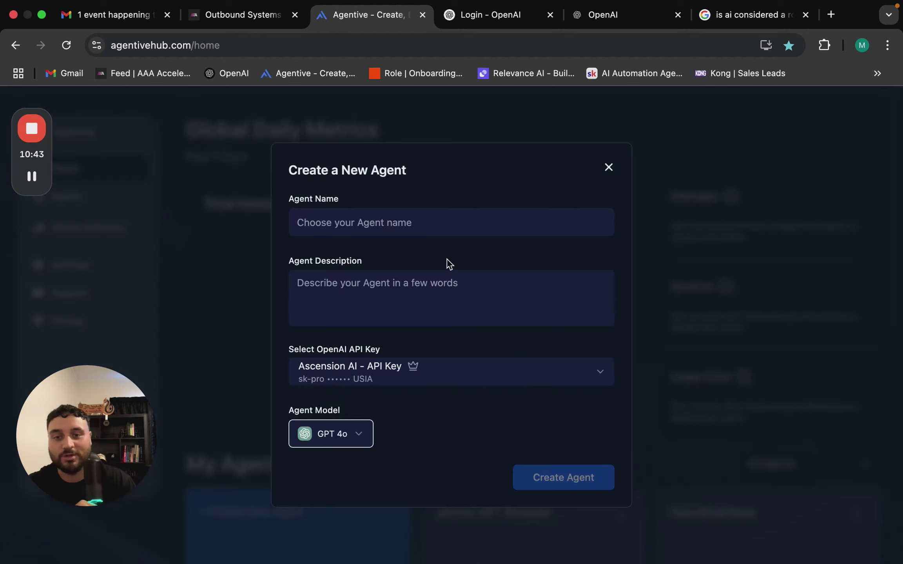
click(609, 173)
scroll(742, 472, down, 2)
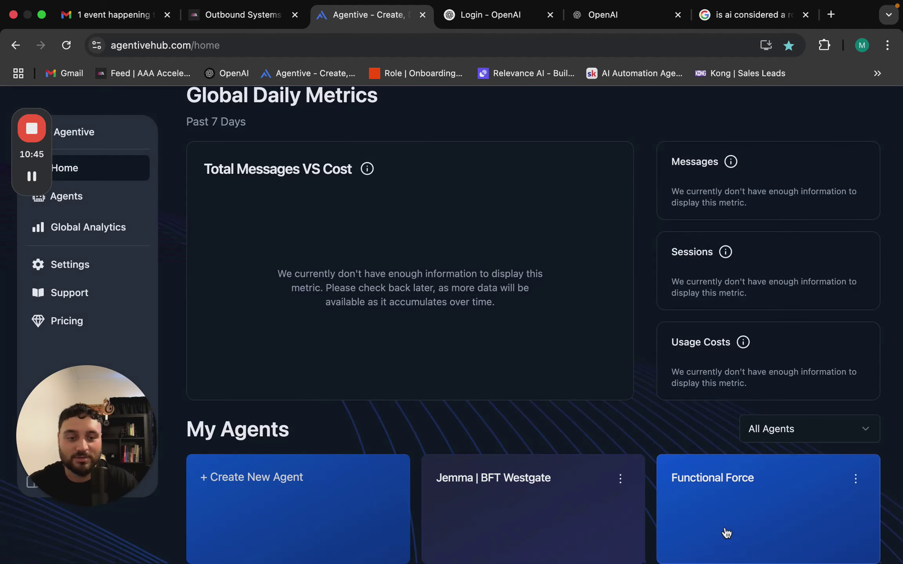
click(860, 479)
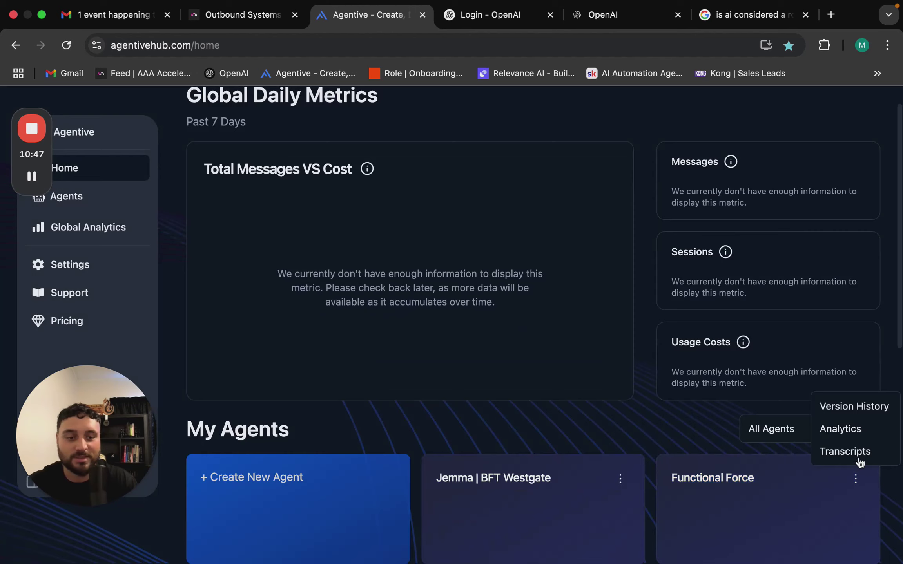
click(856, 483)
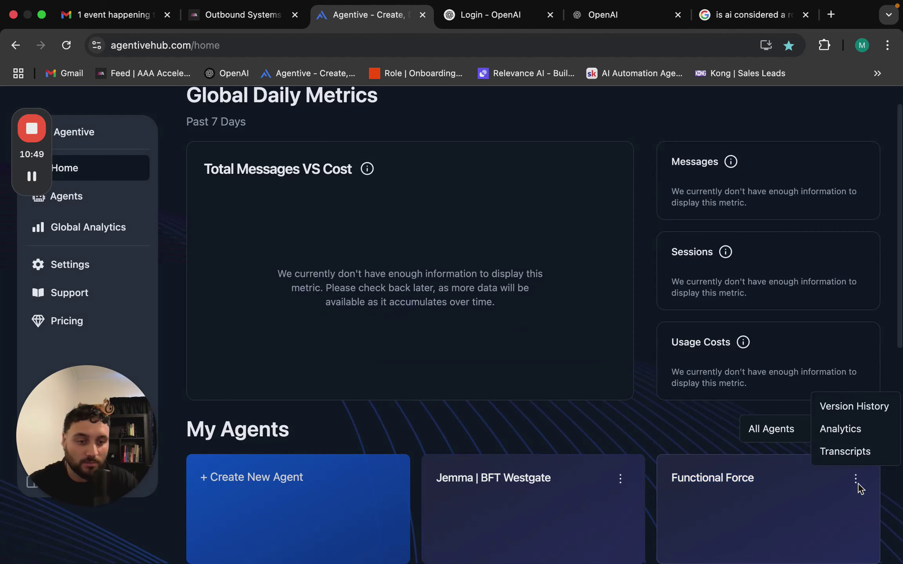
click(684, 450)
scroll(682, 449, down, 3)
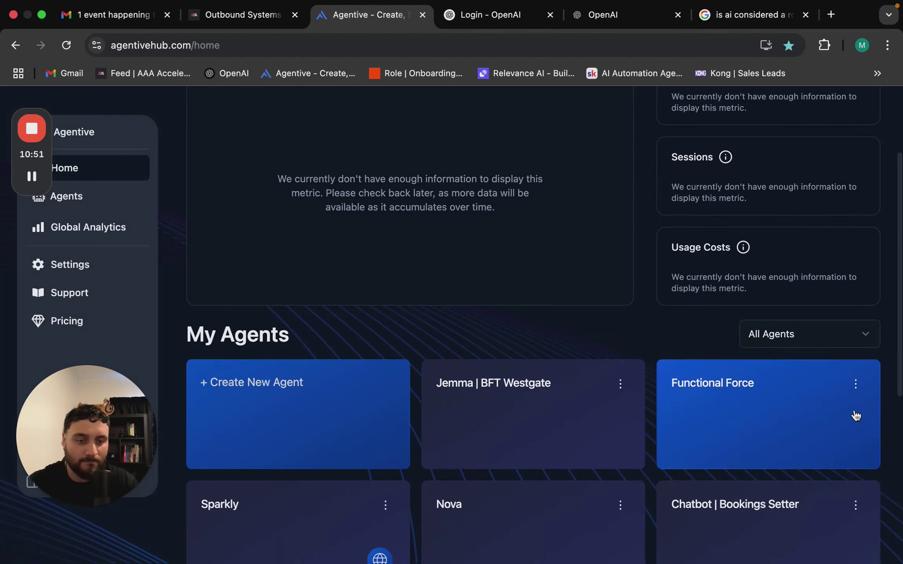
click(855, 388)
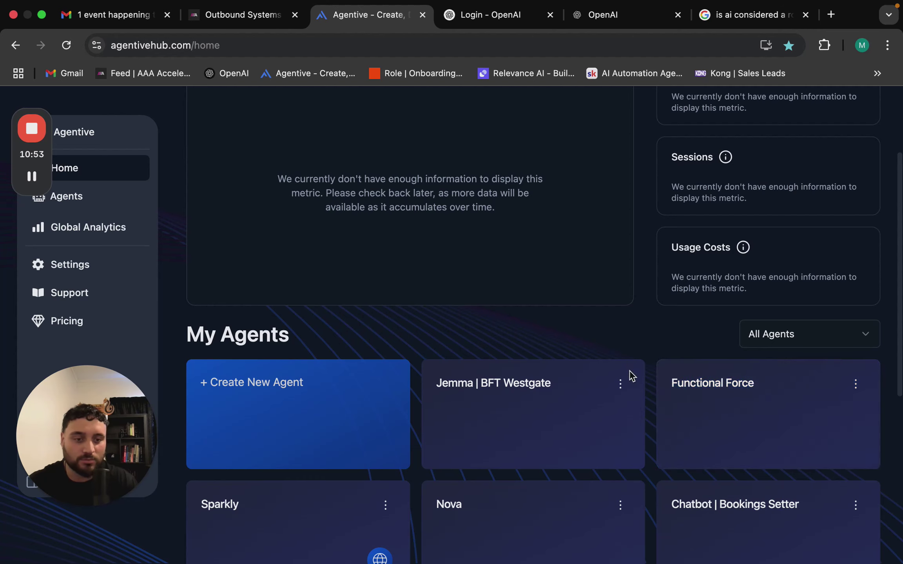
scroll(521, 467, up, 3)
click(351, 521)
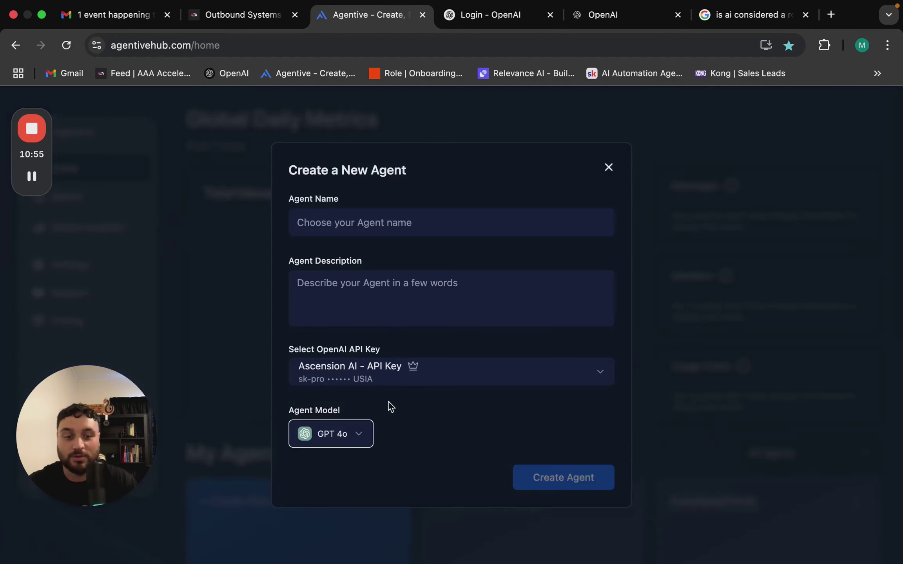
click(412, 225)
click(400, 359)
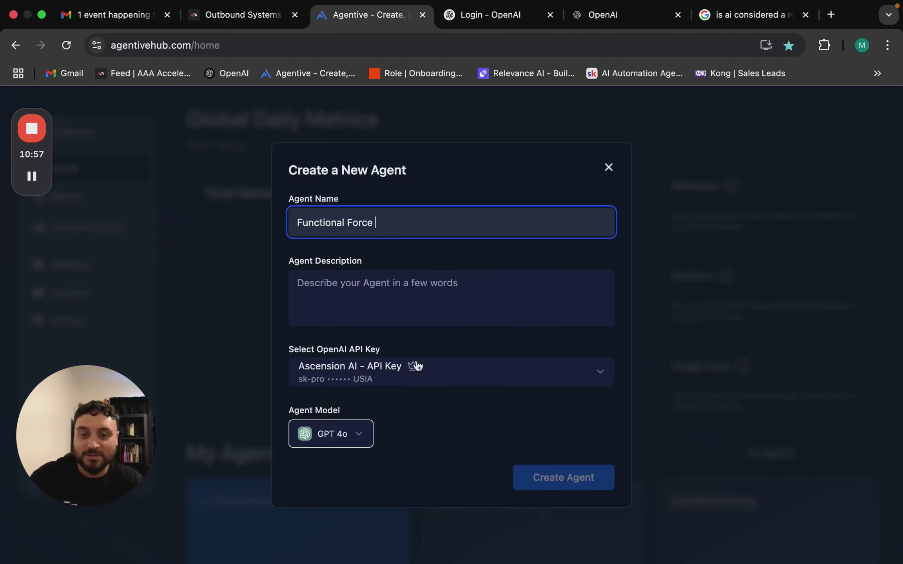
click(395, 301)
text(')
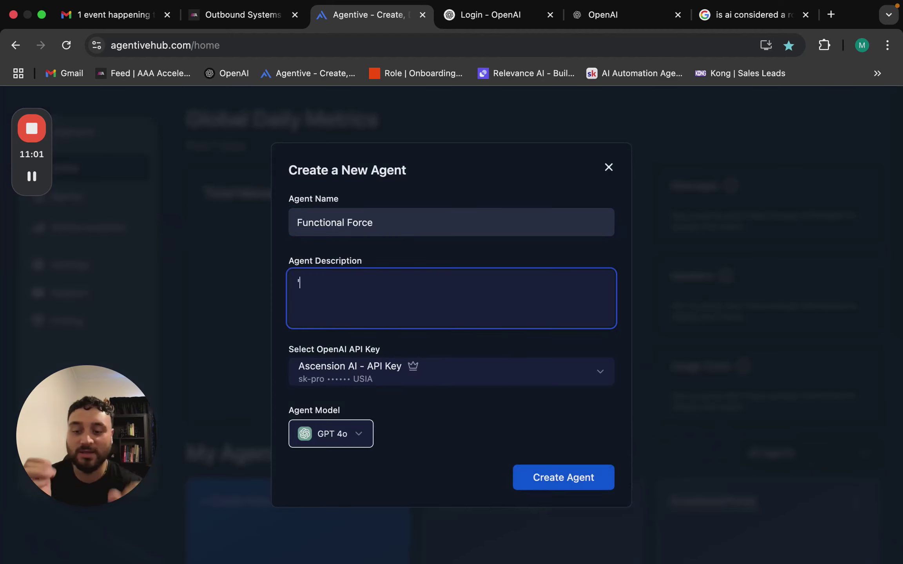
key(BackSpace)
text(You are a)
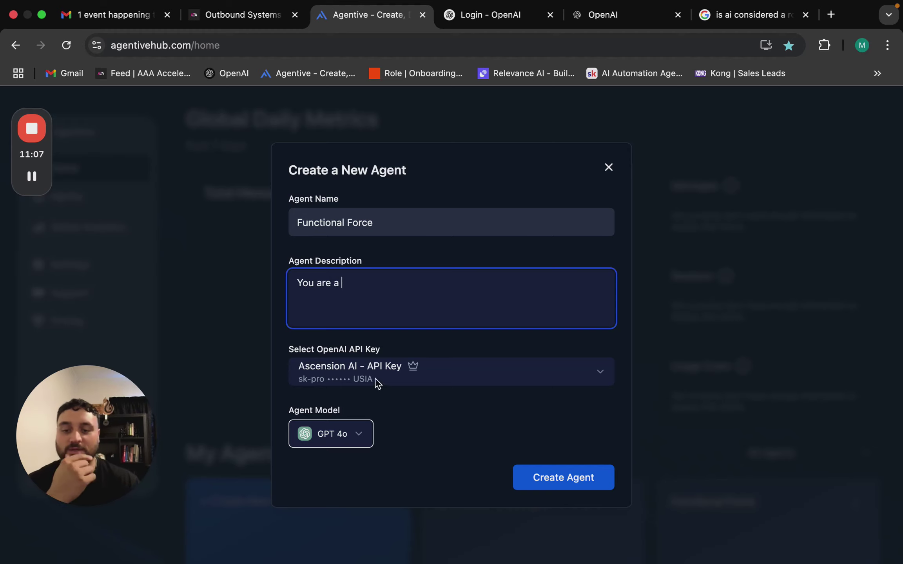
click(608, 169)
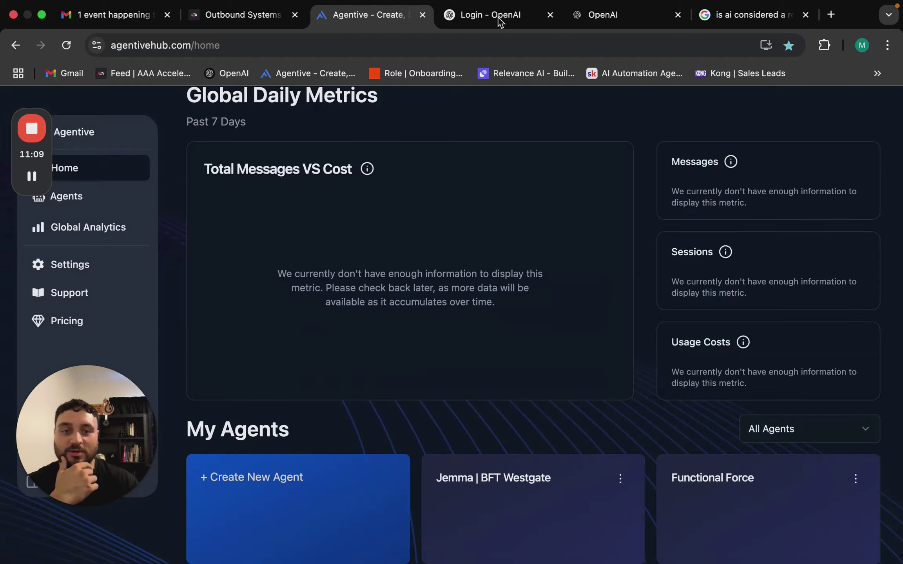
Step: Try to sign in to the OpenAI platform with Google from the already open login page, including a retry
click(508, 17)
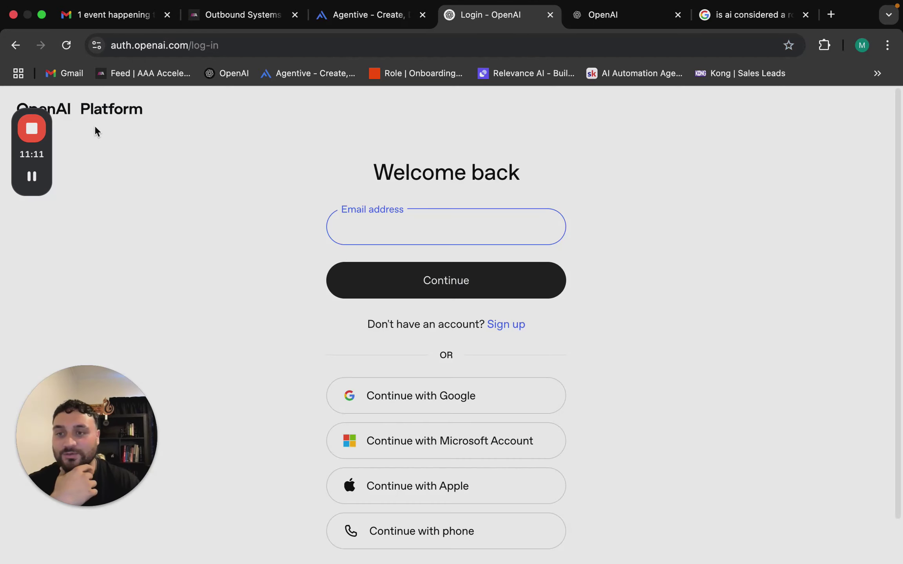
click(370, 20)
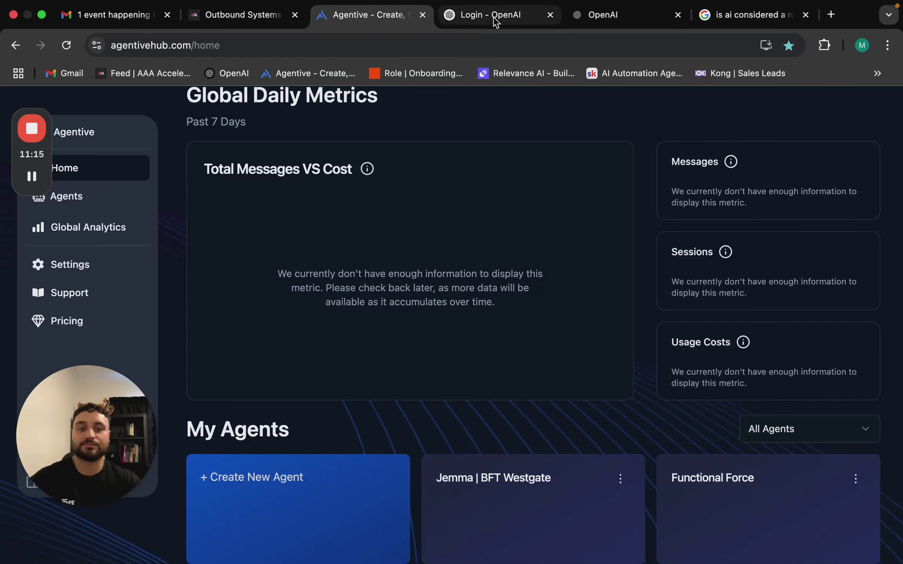
drag(90, 434, 298, 401)
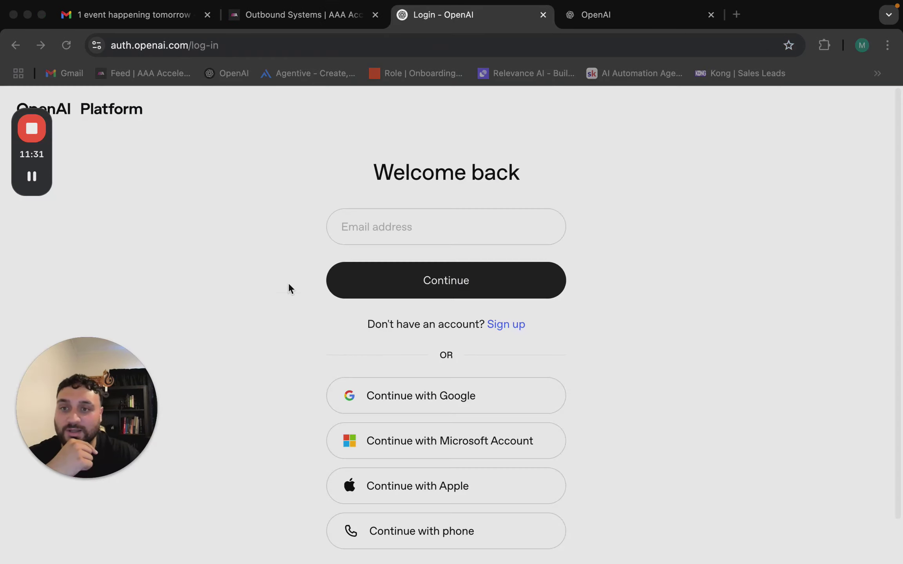
click(441, 404)
click(493, 391)
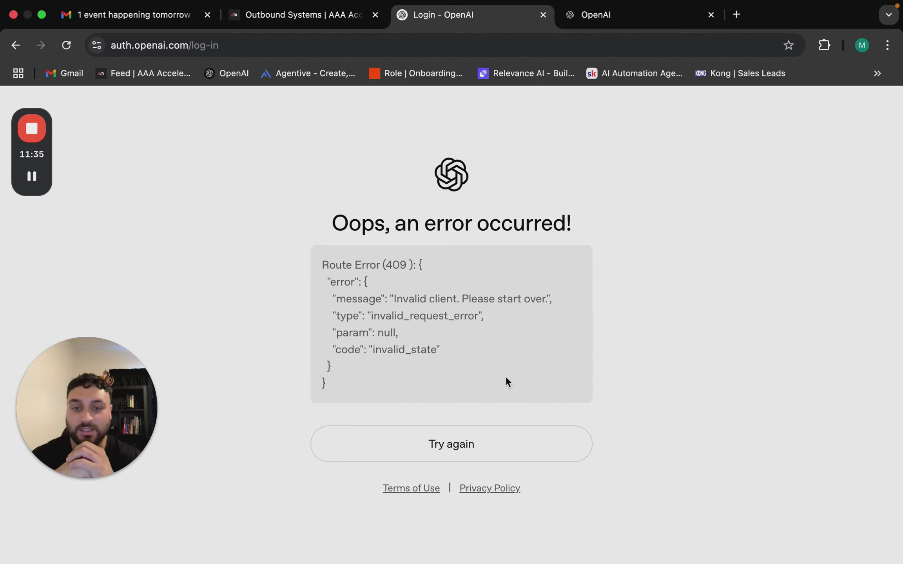
click(435, 447)
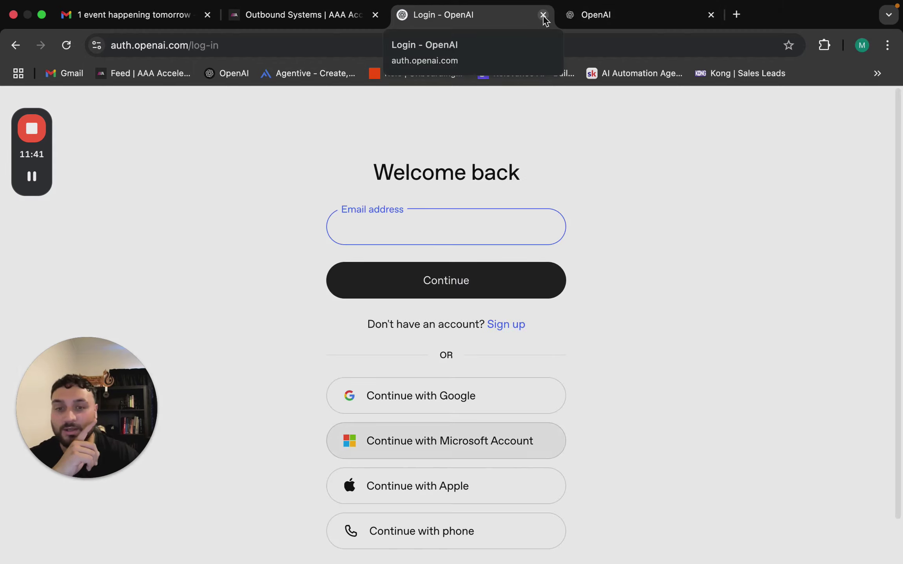
click(455, 402)
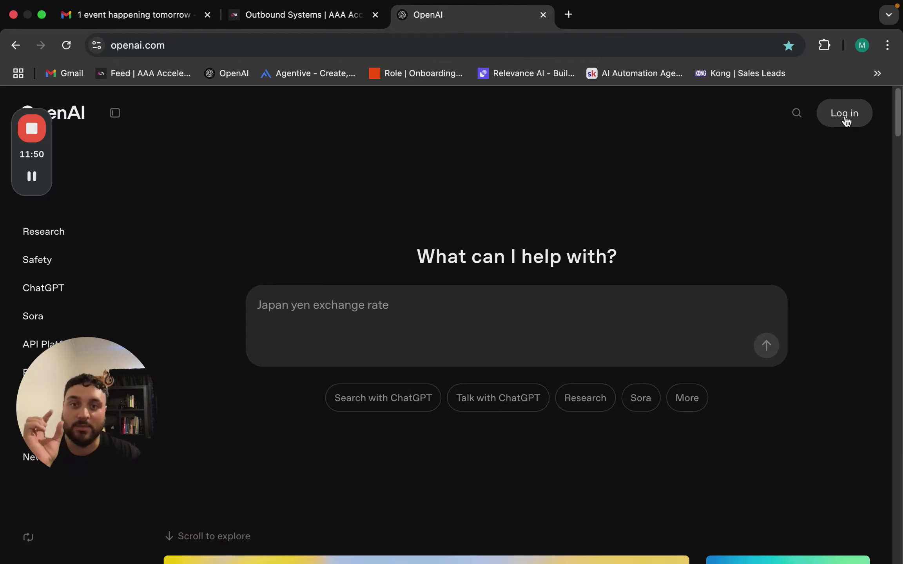
Step: Open the login for the API Platform from the OpenAI home page and sign in with Google
click(846, 122)
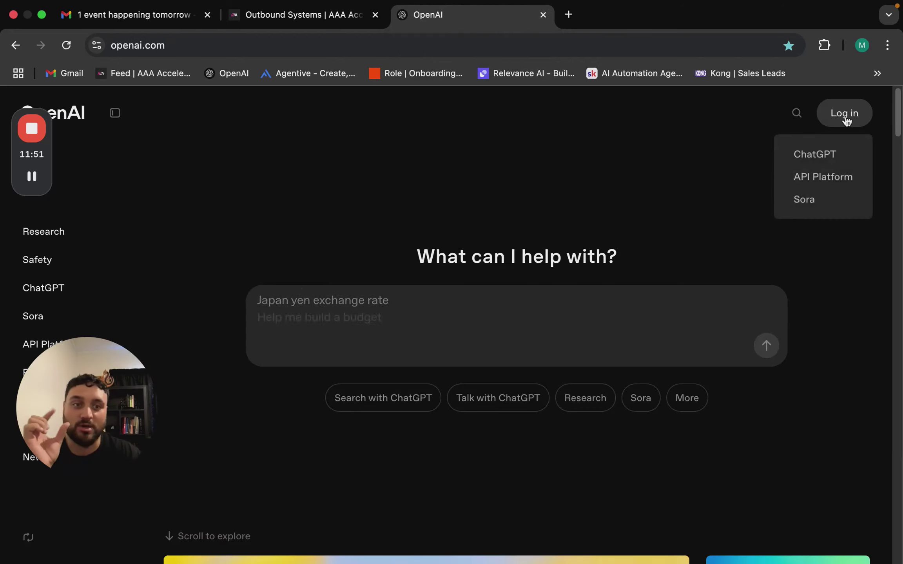
click(825, 153)
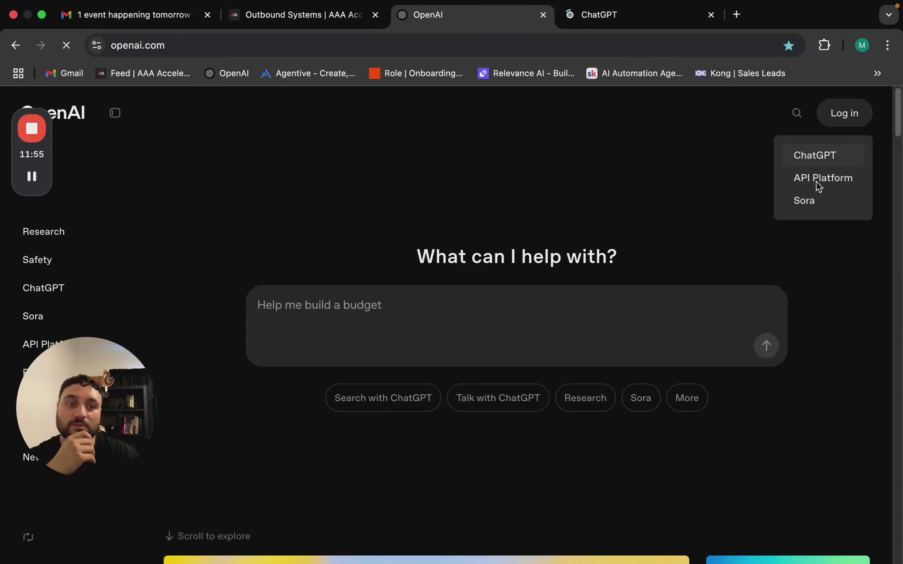
click(819, 182)
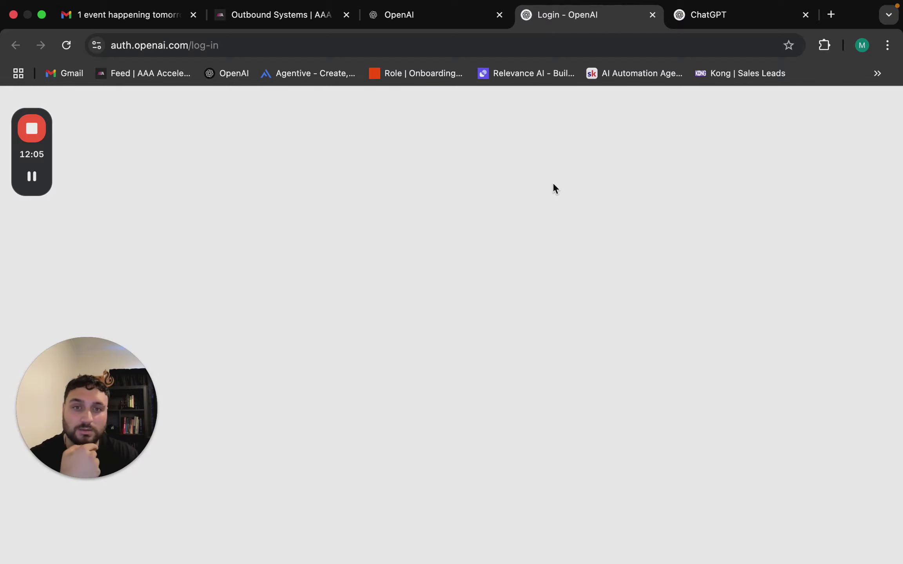
click(466, 396)
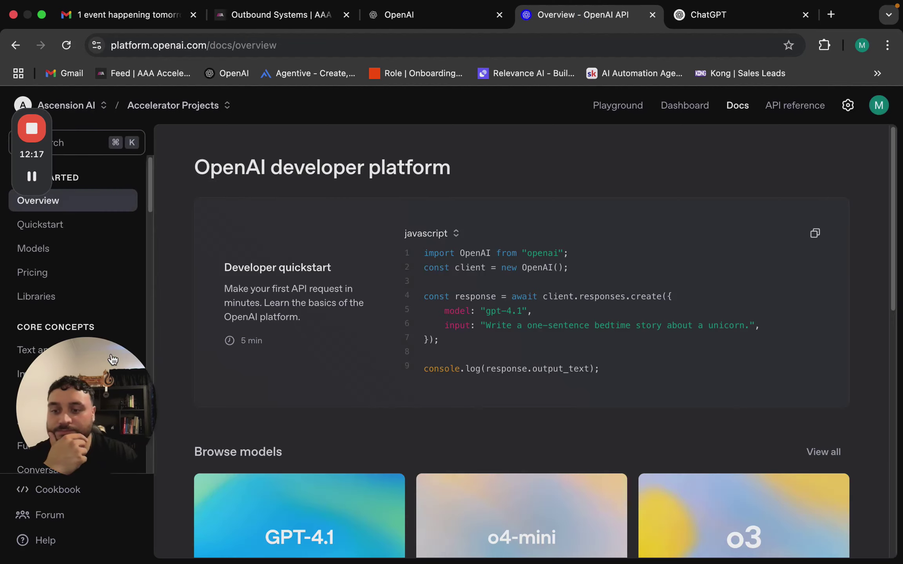
Step: Go to the account's profile settings and open the organization's API keys page
click(879, 106)
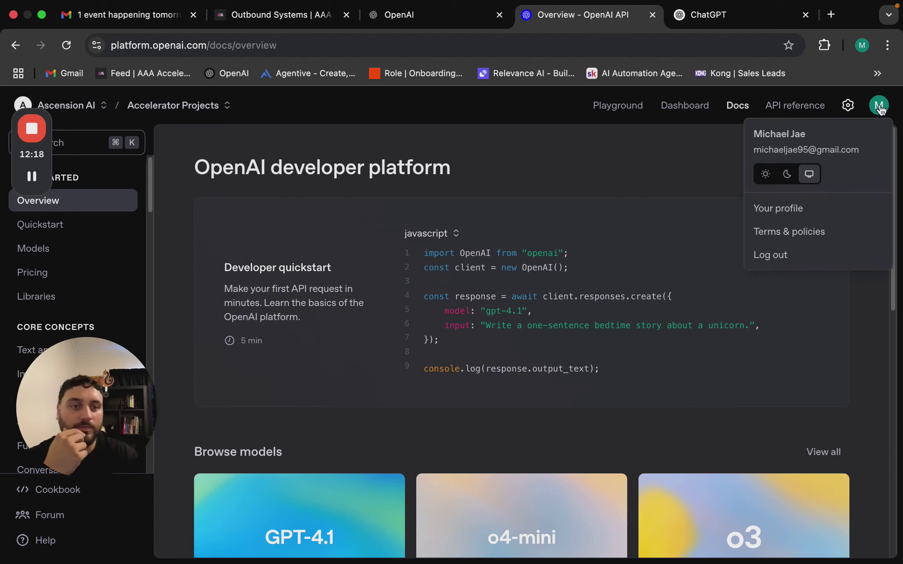
click(785, 214)
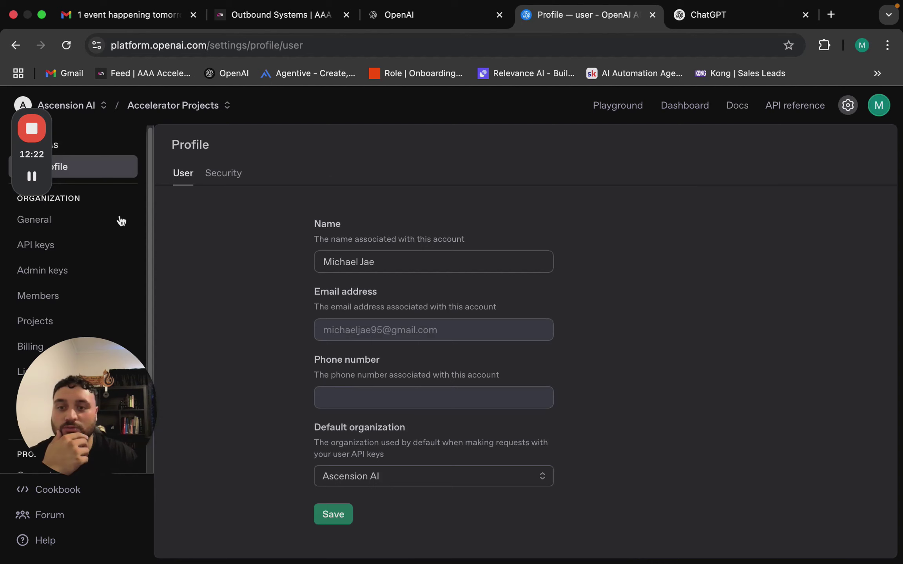
click(41, 246)
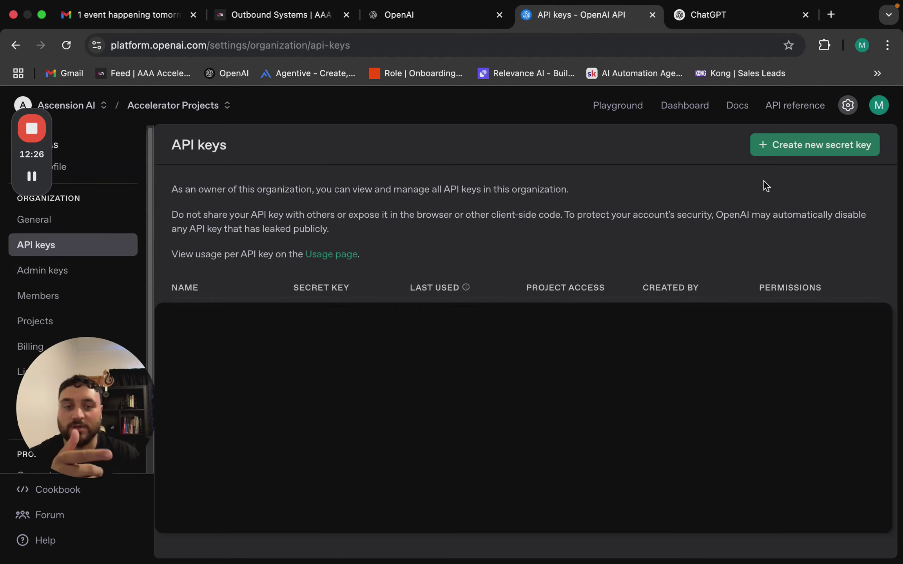
Step: Create a secret key named Functional Force API in the Accelerator Projects project with All permissions, and copy the key
click(800, 151)
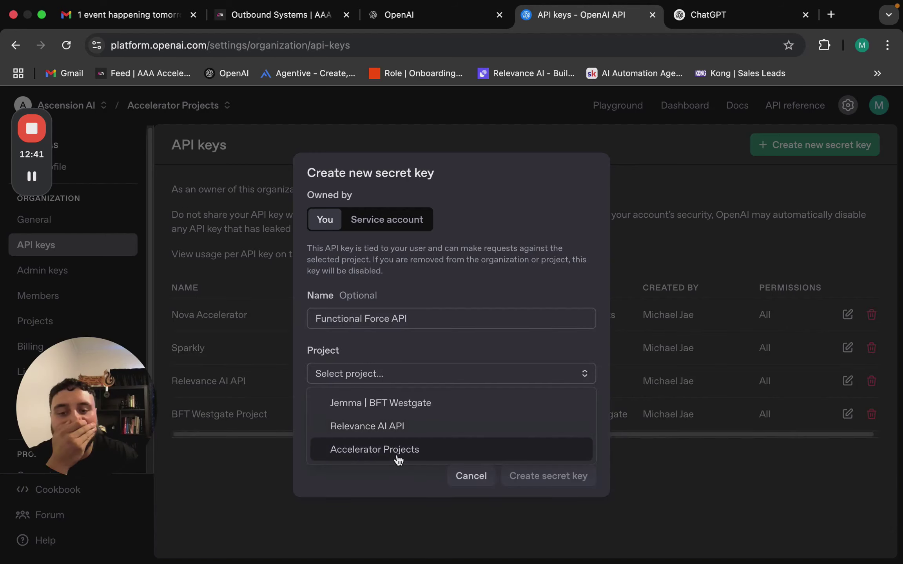
click(396, 457)
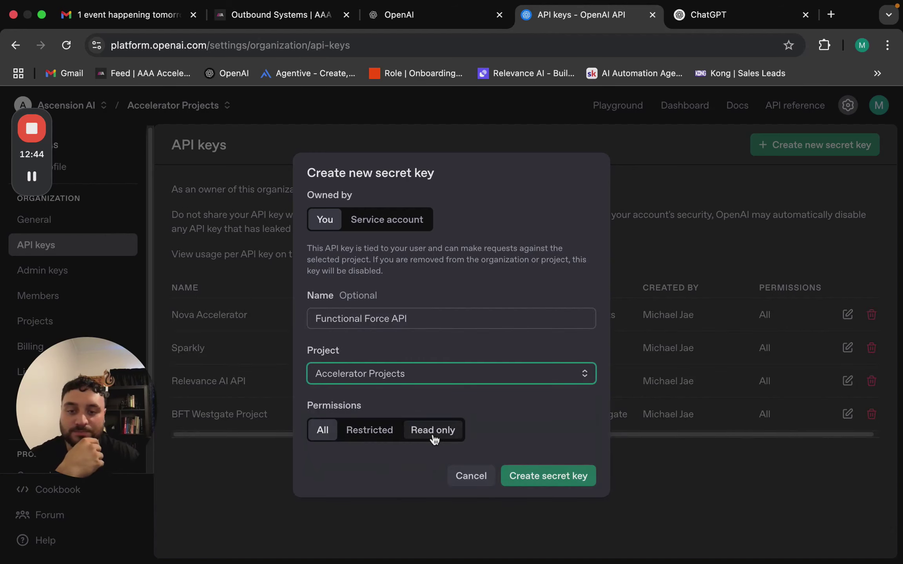
click(525, 477)
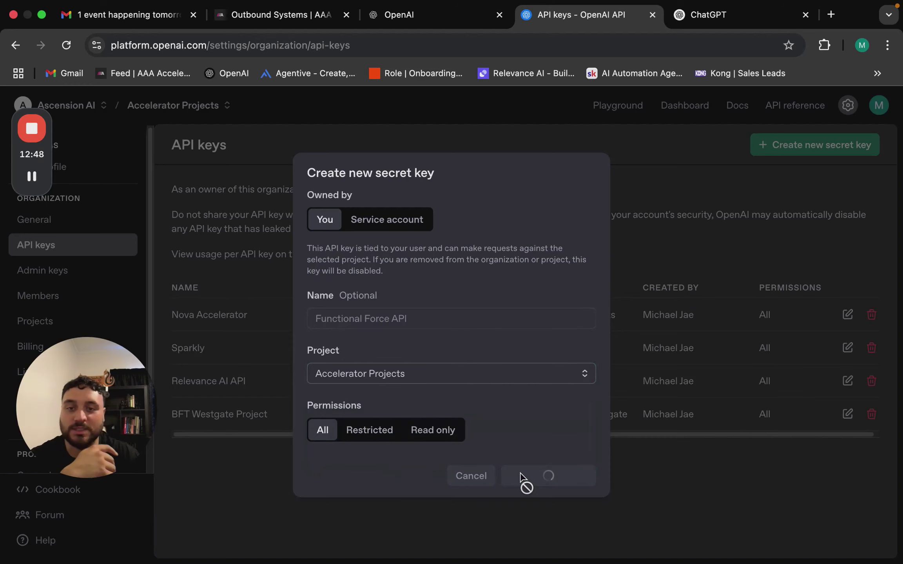
click(558, 346)
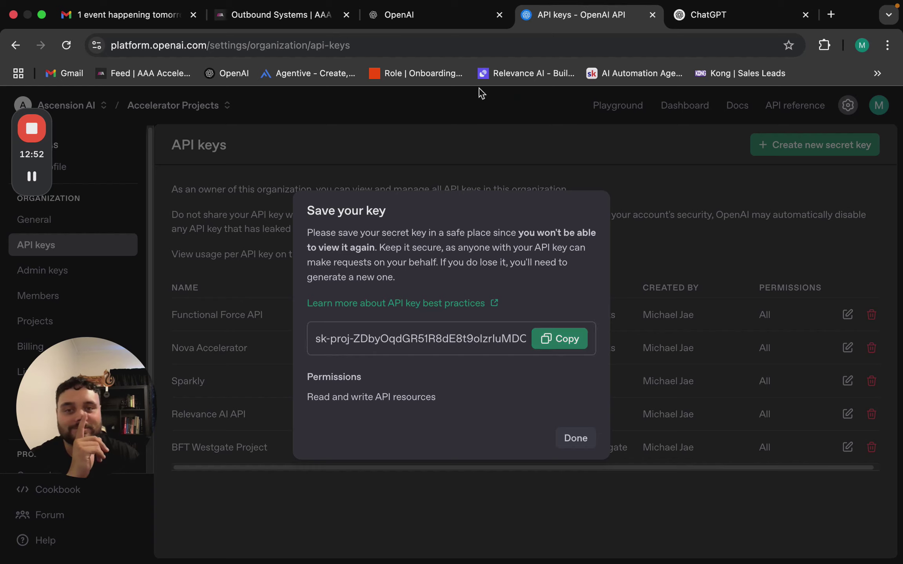
Step: Switch to Agentive in a new browser tab and open its settings
click(831, 15)
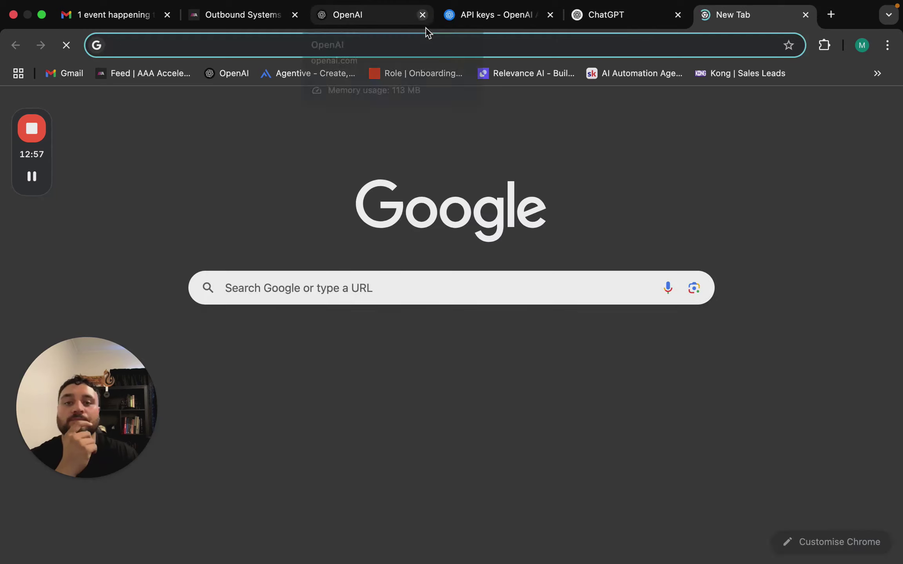
click(300, 78)
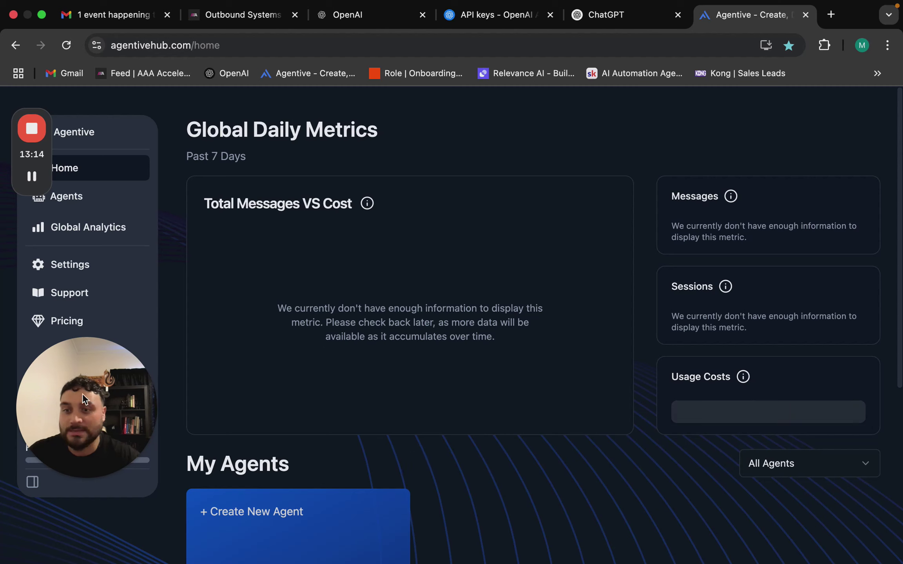
click(105, 464)
drag(105, 464, 67, 489)
click(80, 270)
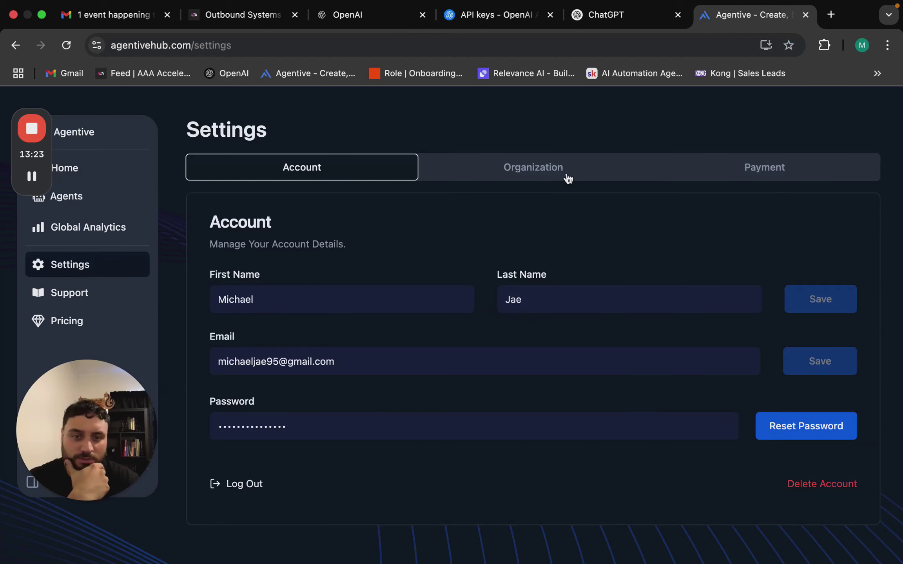
Step: Look over the payment method, Agentive usage and maximum usage limit in the payment settings
click(760, 170)
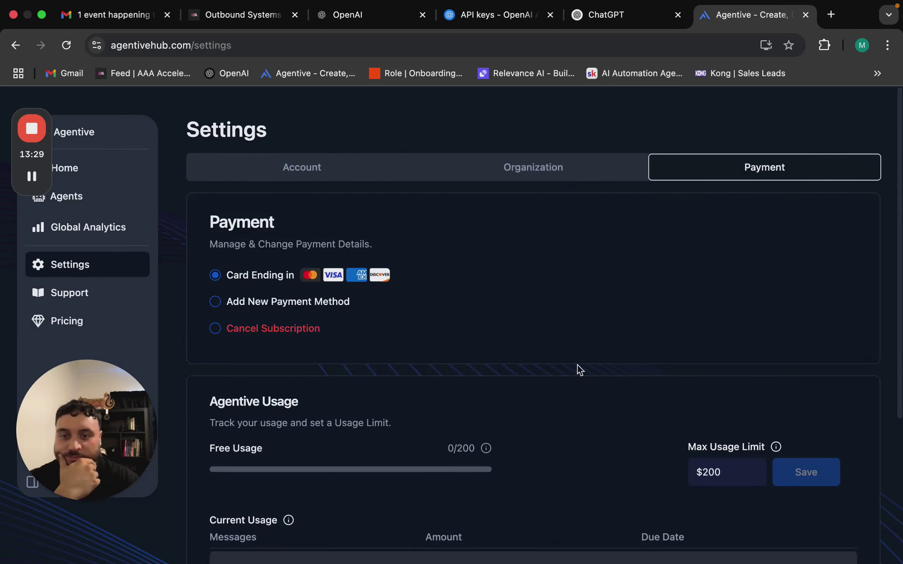
scroll(575, 371, down, 2)
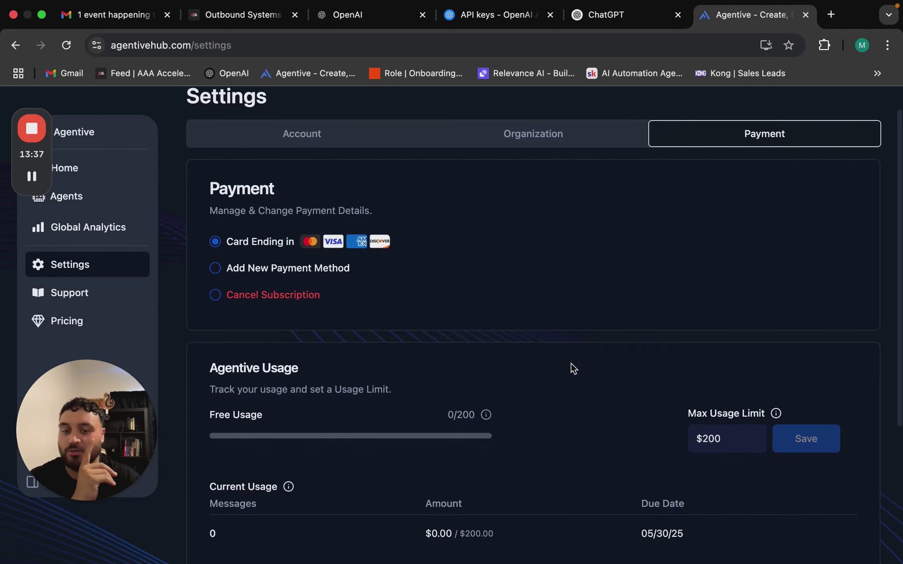
scroll(525, 356, up, 2)
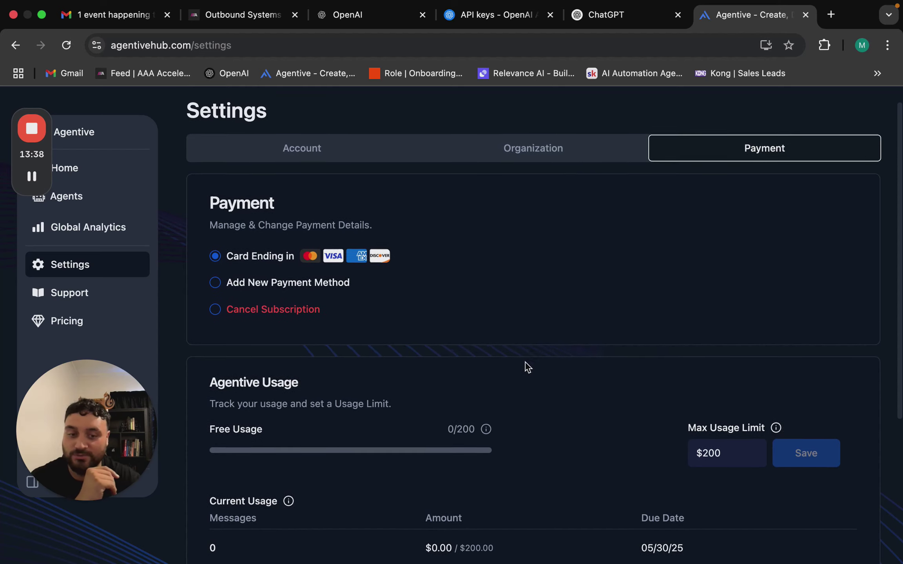
Step: Add a secondary OpenAI API key named Functional Force to the organization settings, paste the copied API key and save it
click(533, 172)
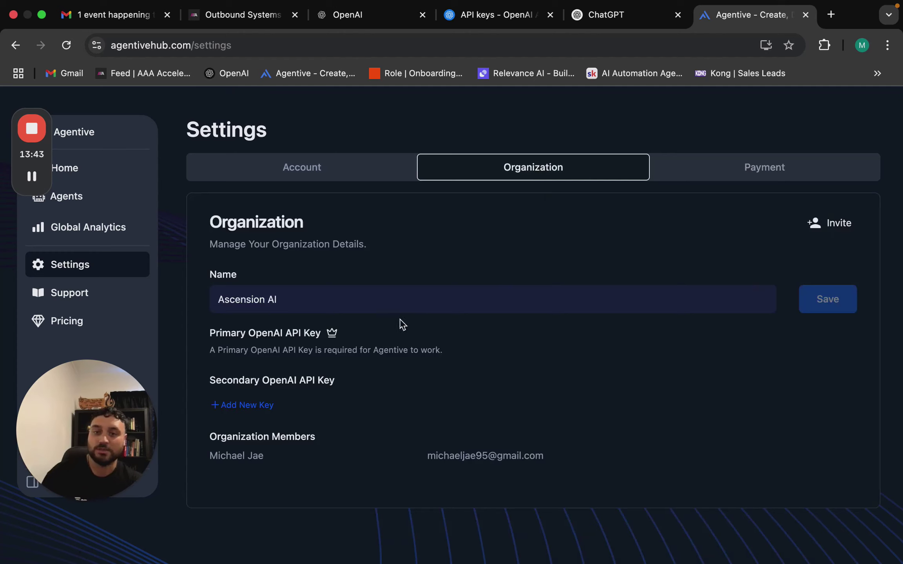
click(251, 405)
click(279, 414)
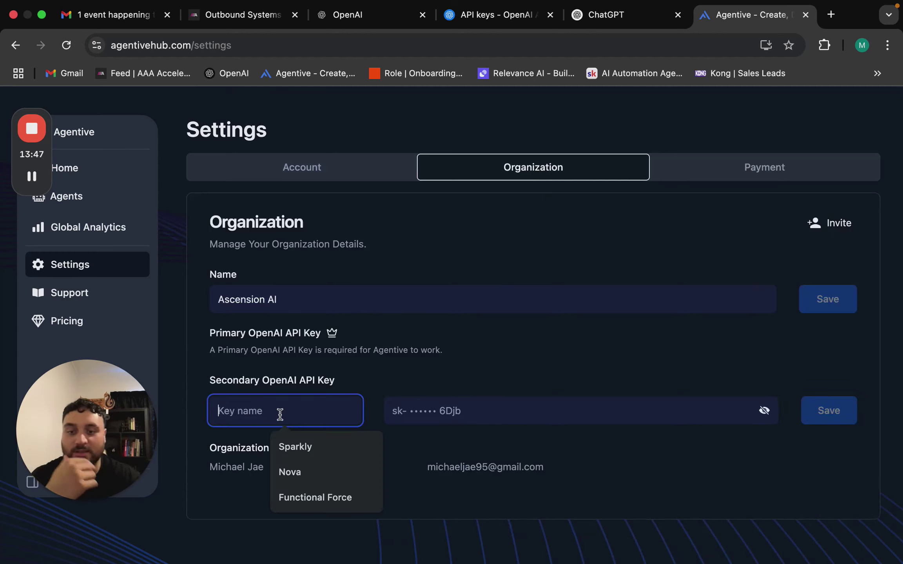
click(313, 497)
click(439, 413)
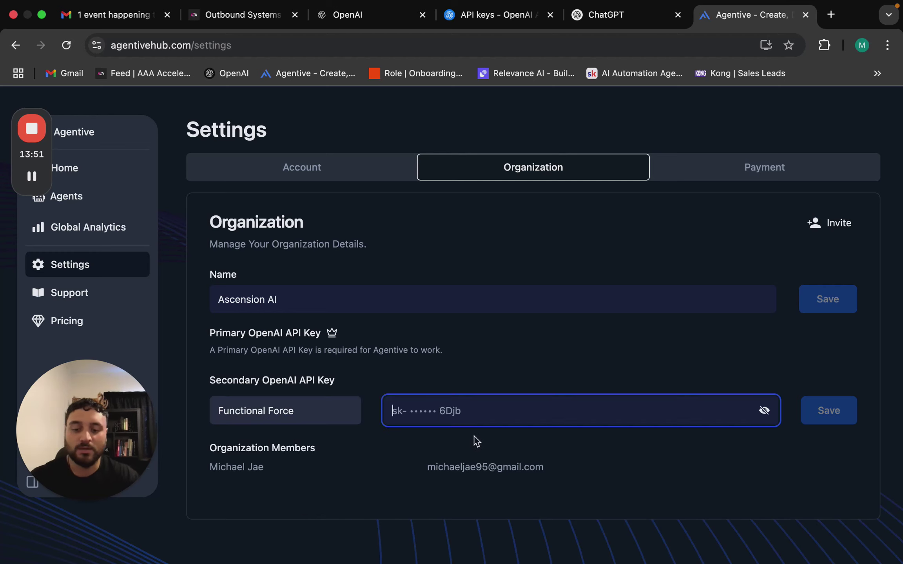
key(super+v)
click(807, 418)
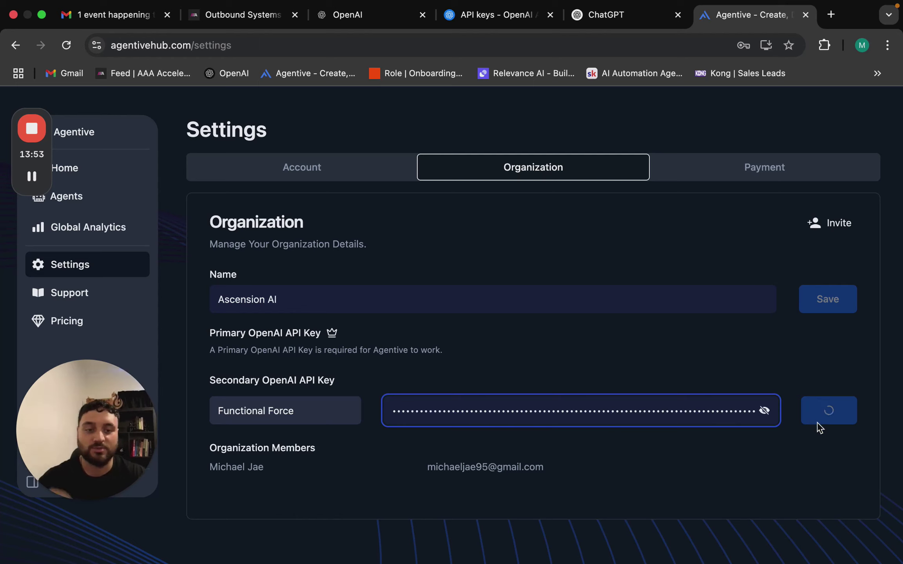
Step: Name the new agent Functional Force 2.0 and assign it the last Functional Force OpenAI API key in the list
text(Functional F)
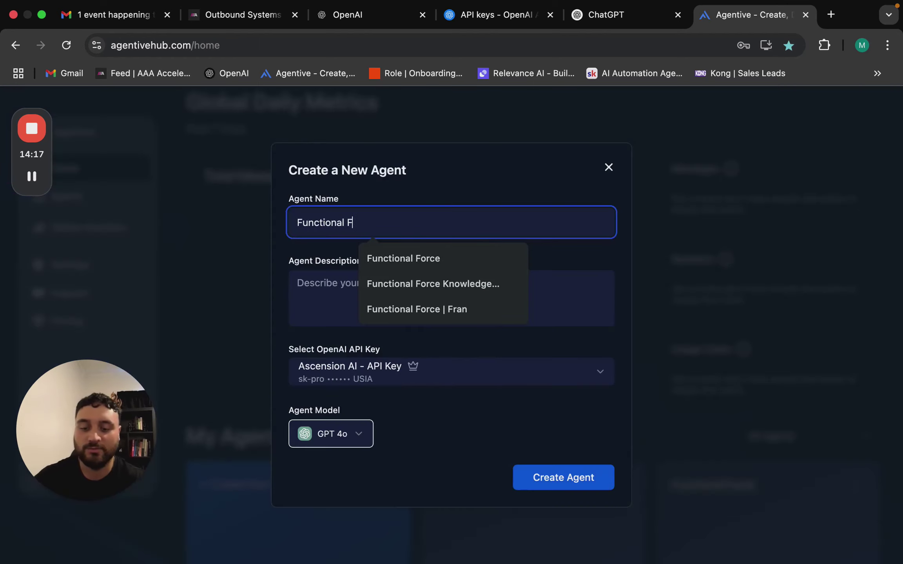
text(orce 2.0)
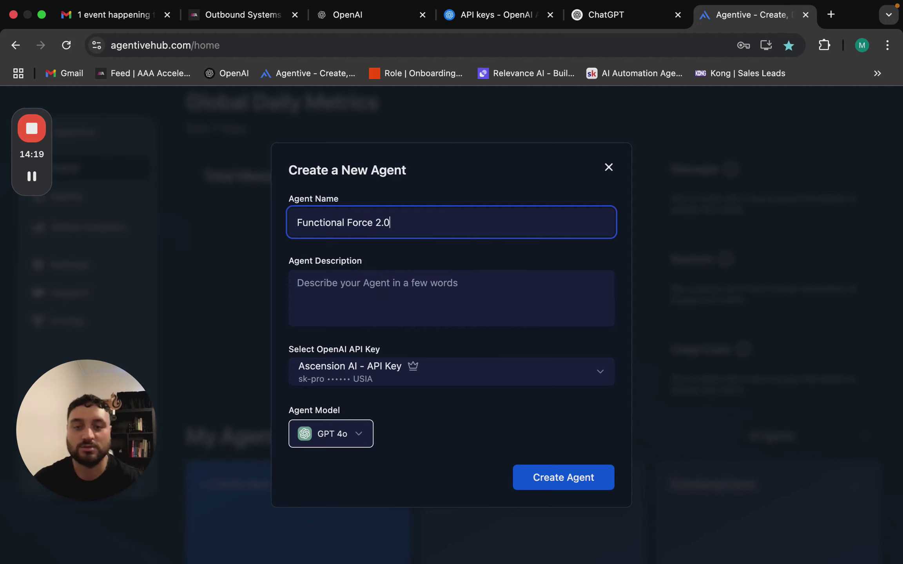
click(419, 368)
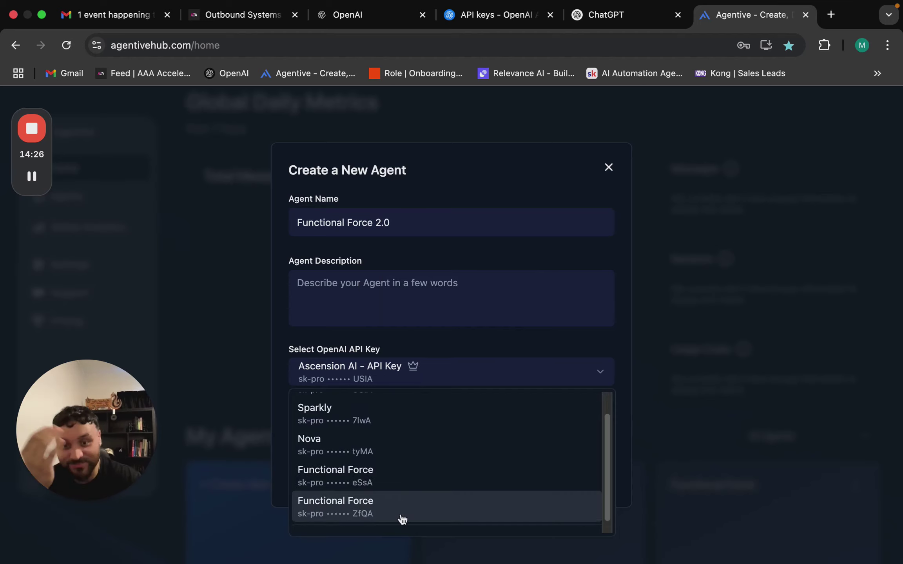
click(400, 516)
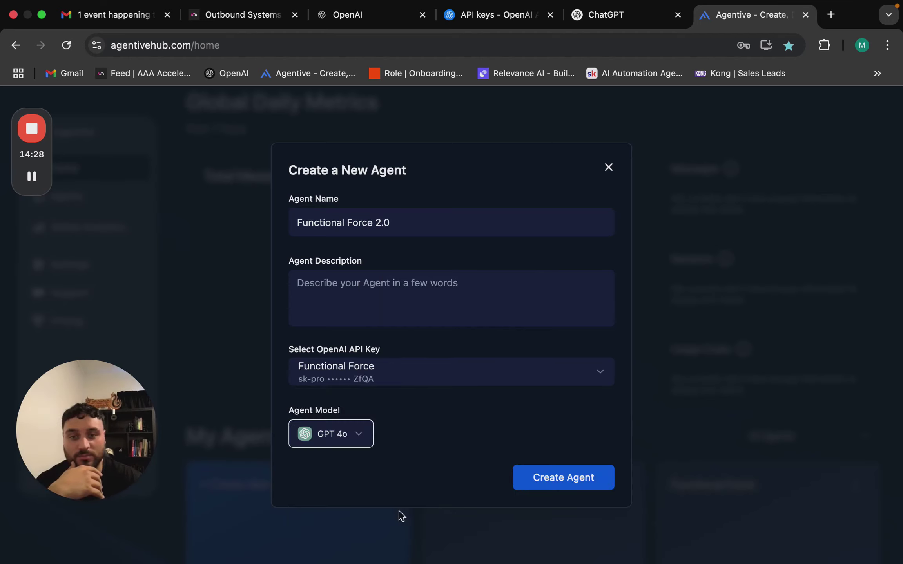
Step: Enter "You are an online support chatbot" as the agent's description
click(453, 306)
text(You a)
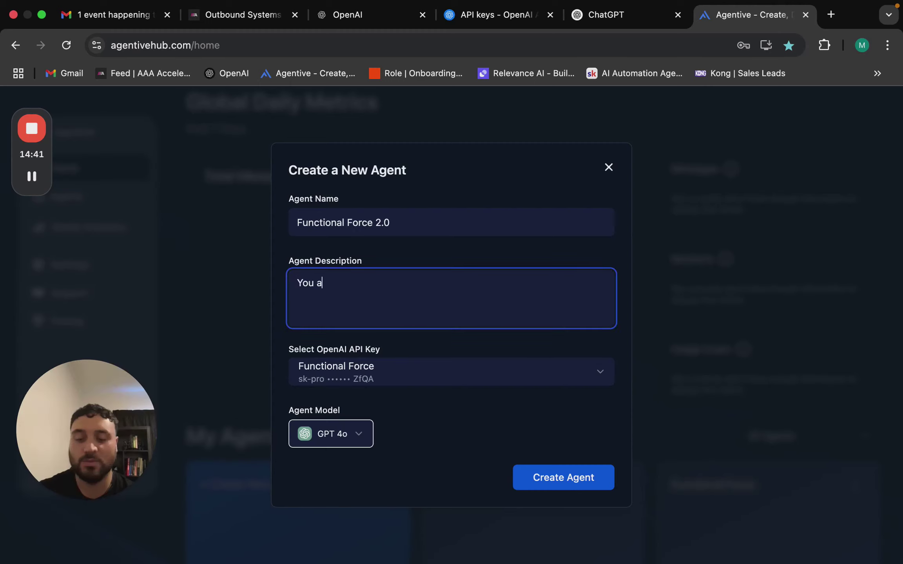
text(re an online )
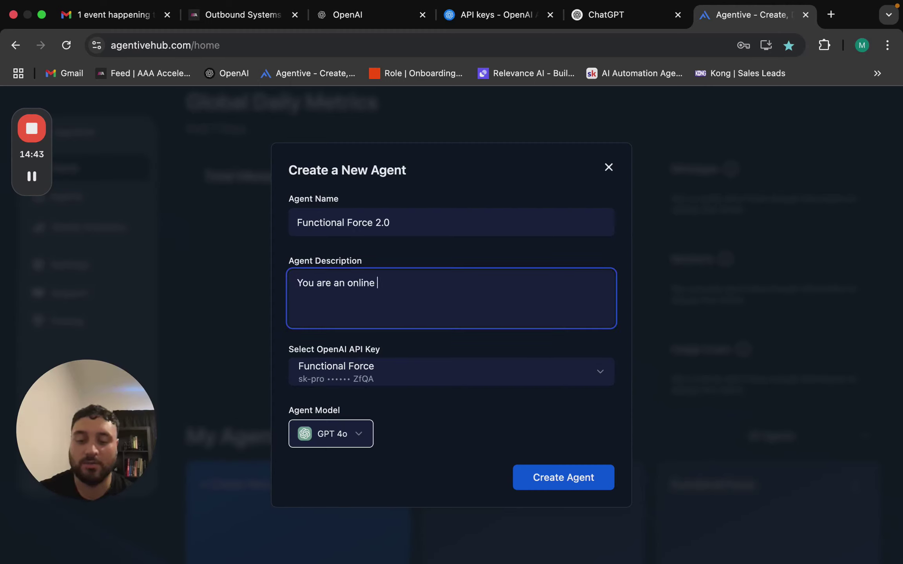
text(support chatbot)
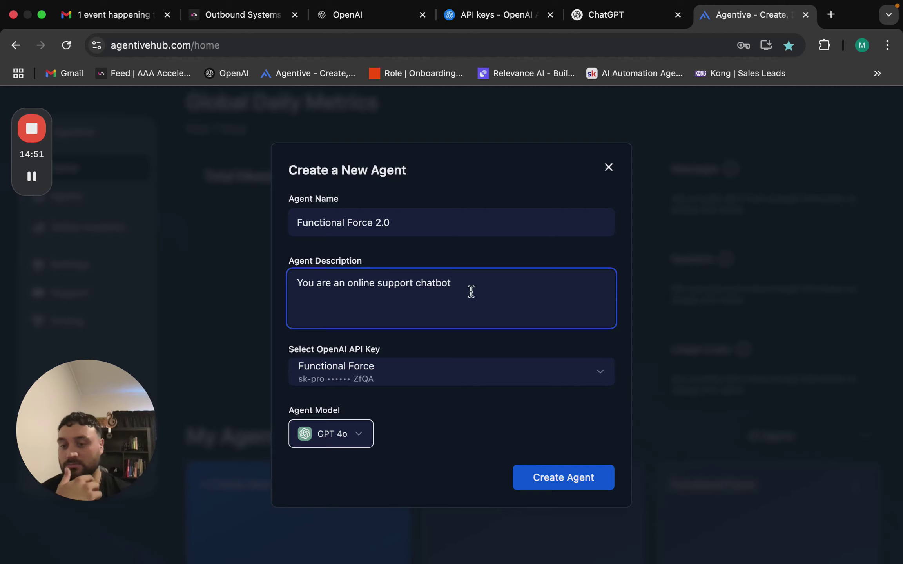
Step: Select GPT-4o as the agent's model and create the agent
click(361, 437)
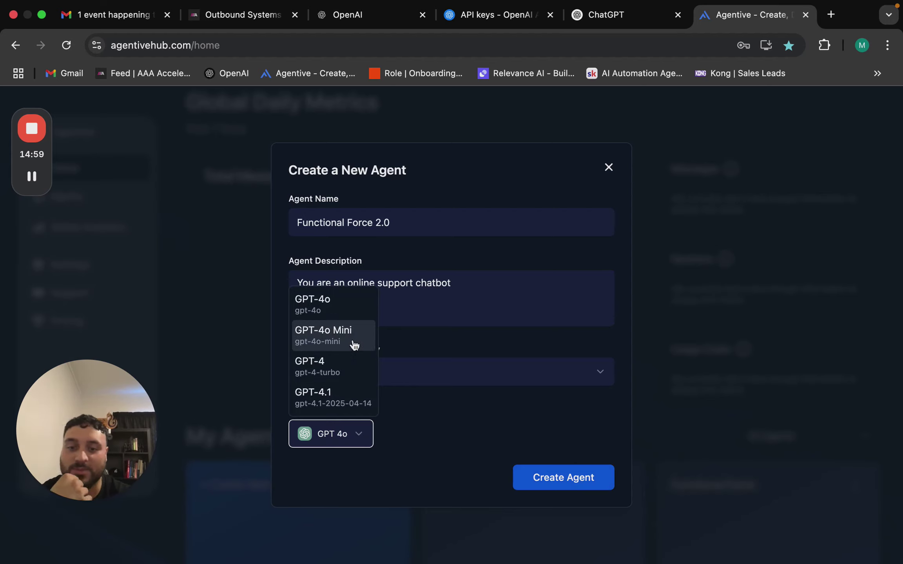
click(345, 308)
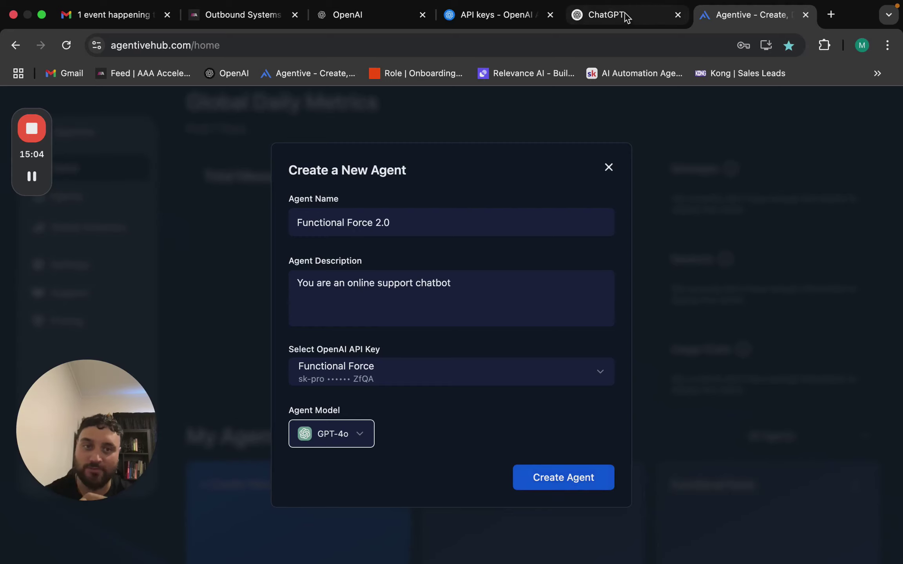
click(574, 487)
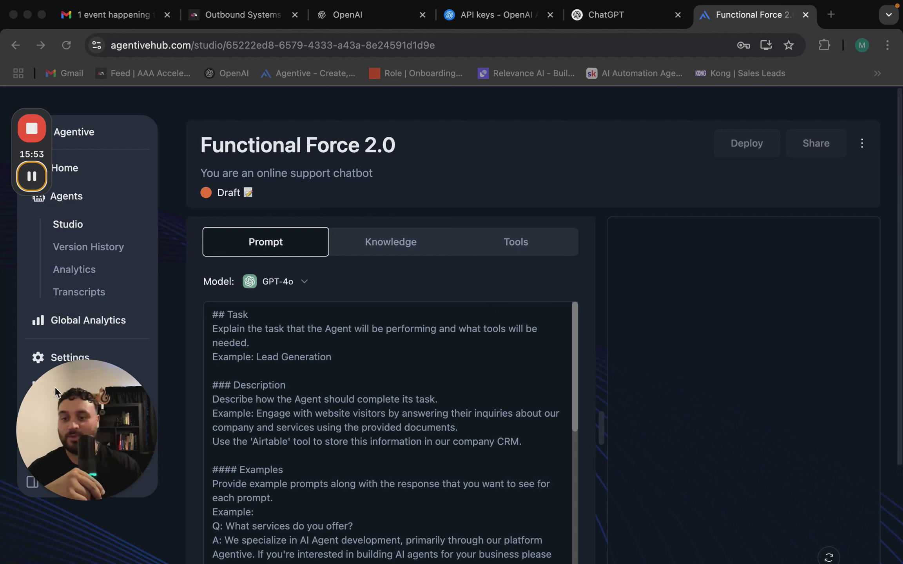
Step: Check the model selector and read through the default prompt template, from the task section to the best-practice tips
drag(124, 464, 817, 464)
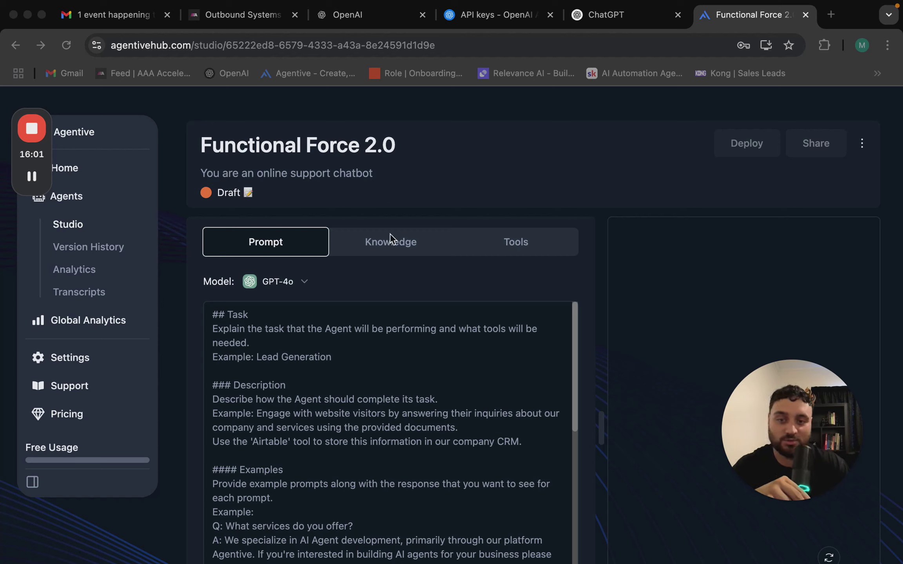
click(303, 288)
click(305, 290)
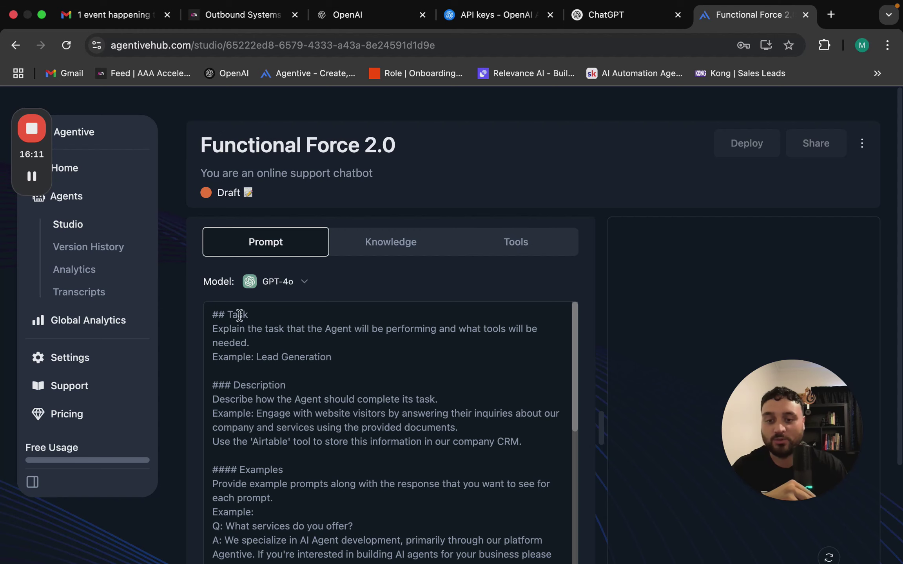
scroll(275, 451, down, 5)
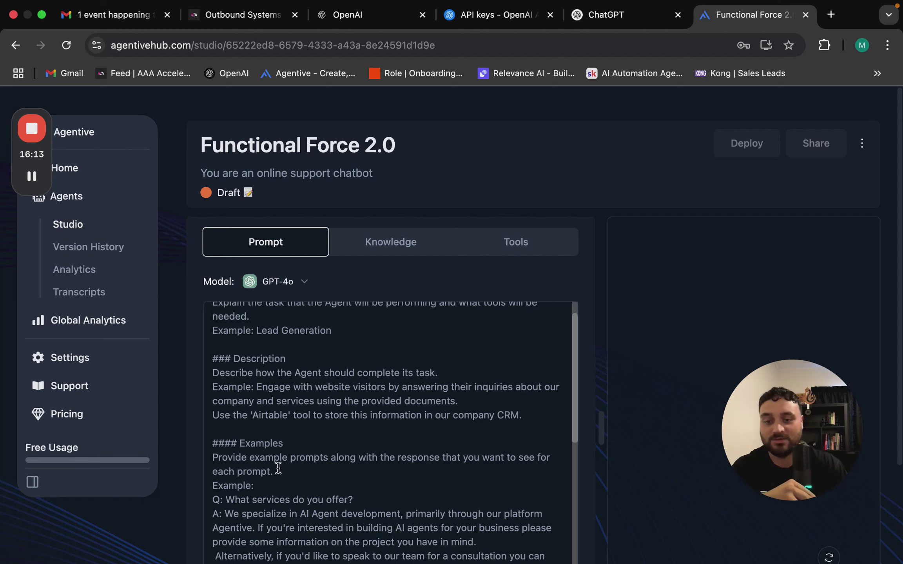
scroll(293, 465, down, 5)
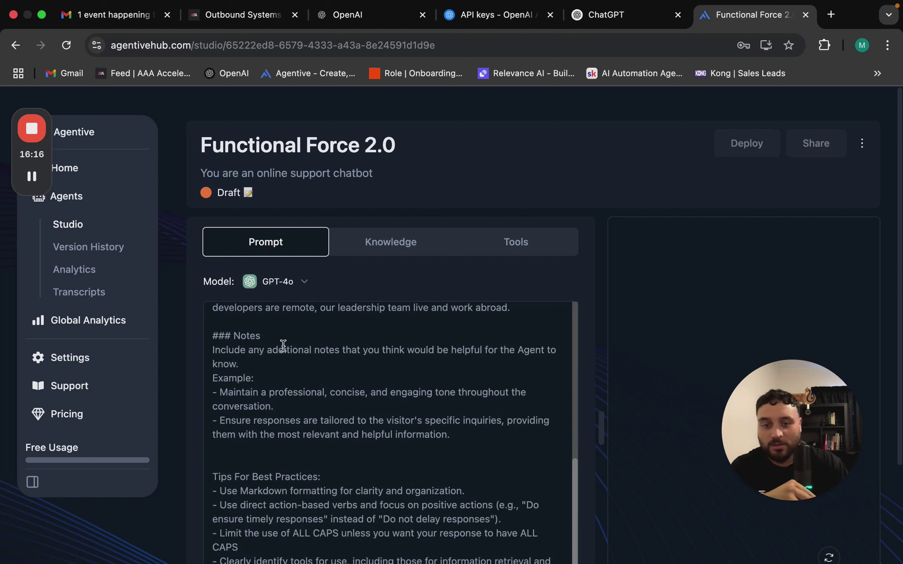
scroll(302, 490, down, 3)
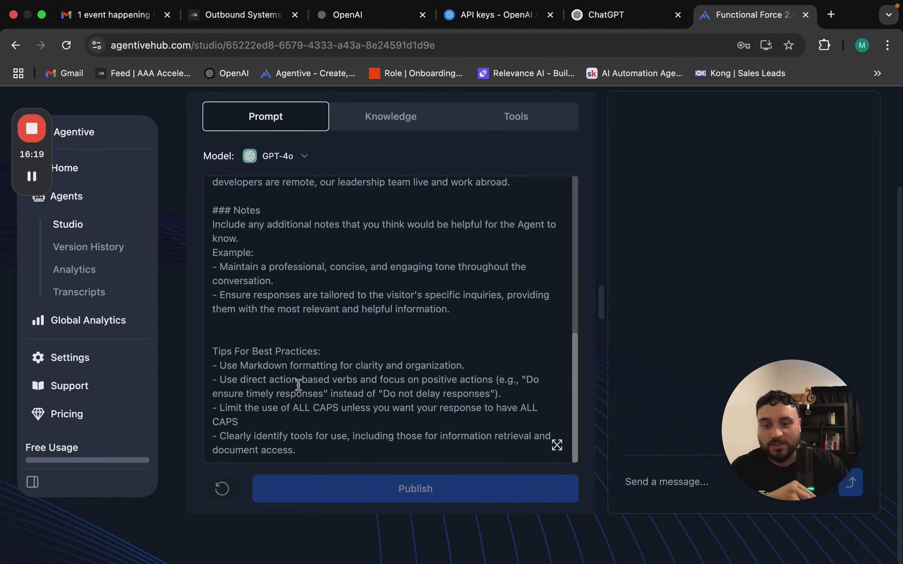
scroll(298, 379, up, 10)
Step: Clear the entire default prompt template, and undo the deletion
click(313, 300)
key(super+a)
key(BackSpace)
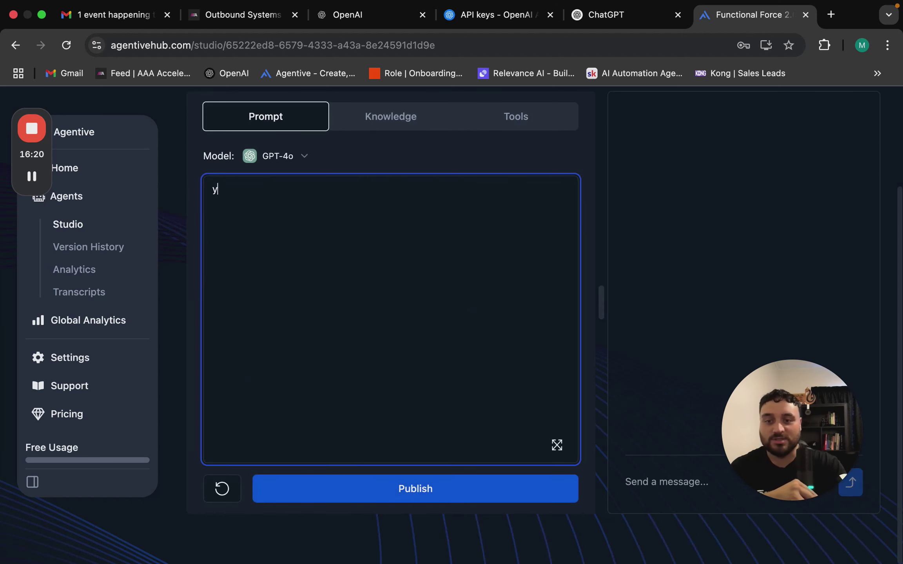
key(super+z)
Step: Enable the knowledge base for the Functional Force 2.0 agent
click(396, 124)
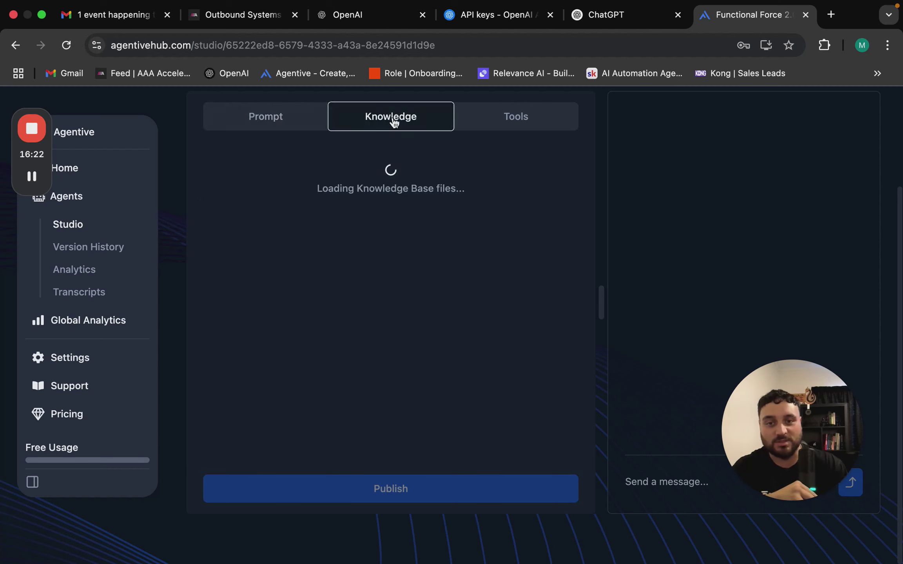
click(278, 121)
click(402, 122)
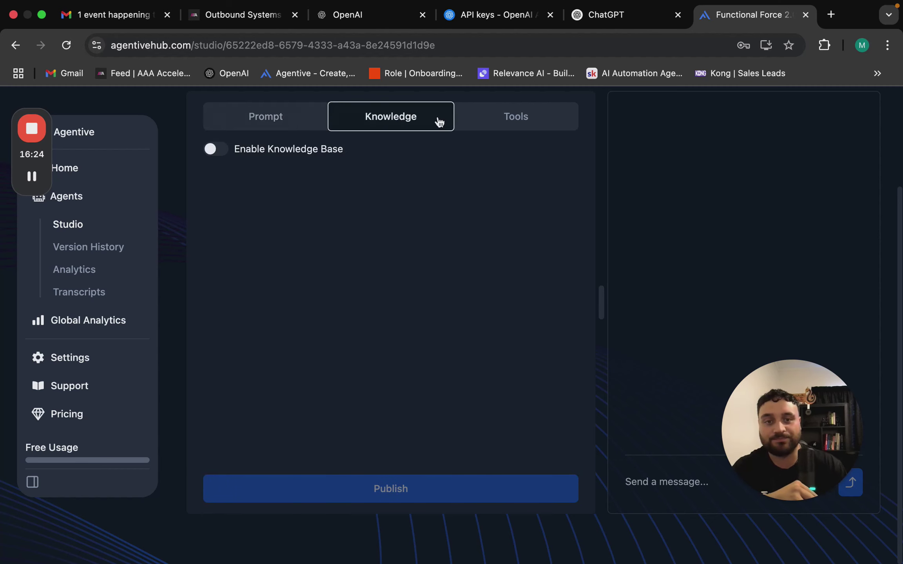
click(218, 154)
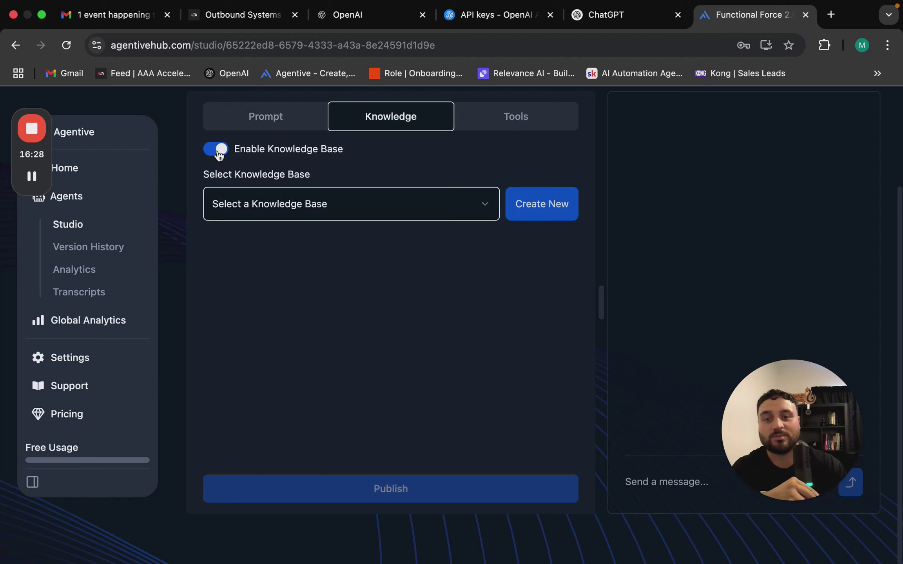
Step: Create a new knowledge base named Functional Force 2.0 that uses the Functional Force OpenAI API key
click(487, 206)
click(549, 215)
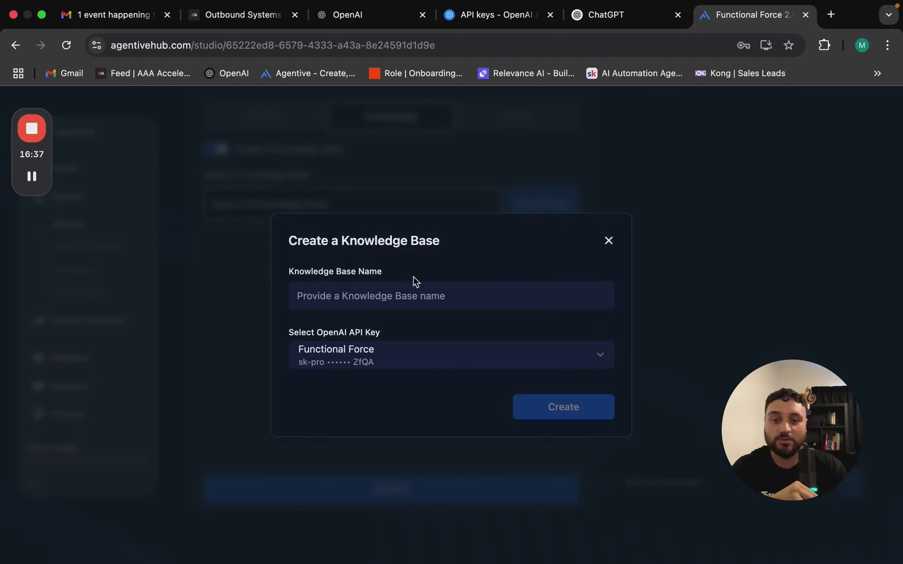
click(371, 296)
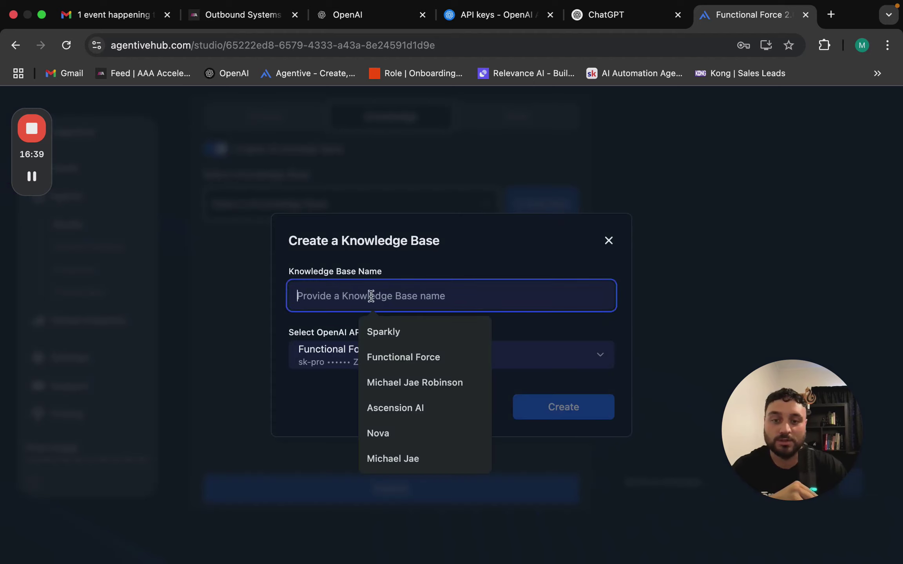
click(411, 359)
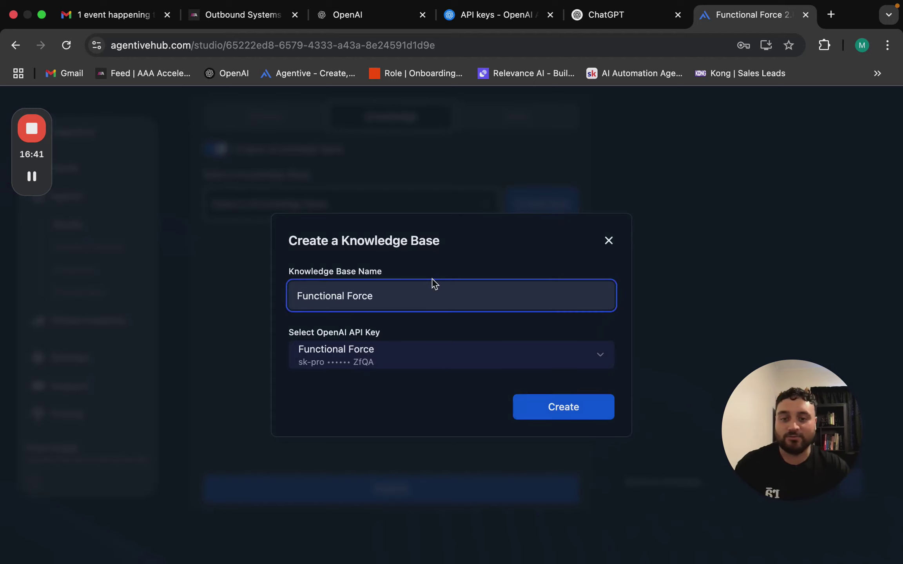
text(2.0)
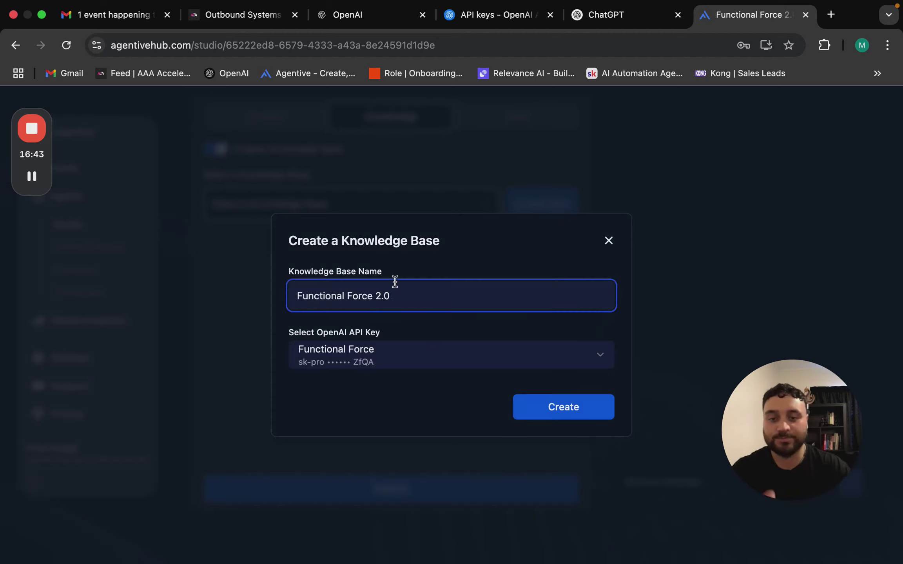
click(577, 418)
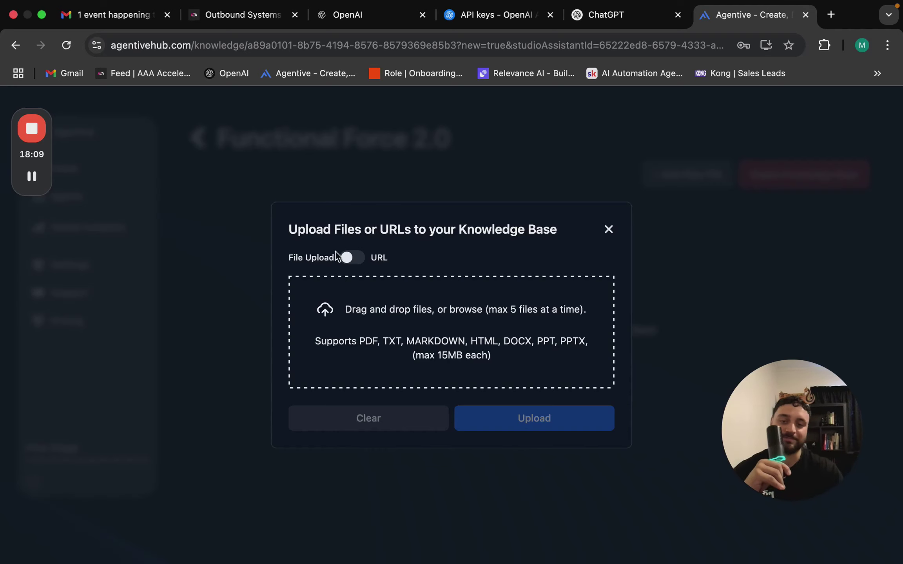
Step: Check the URL option for adding knowledge base sources, and return to file upload
click(354, 258)
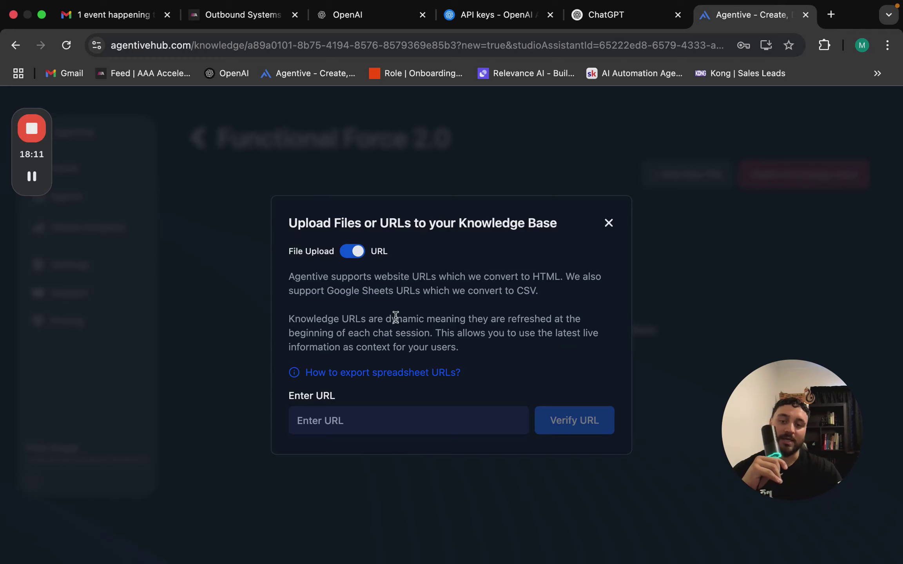
mouse_move(412, 373)
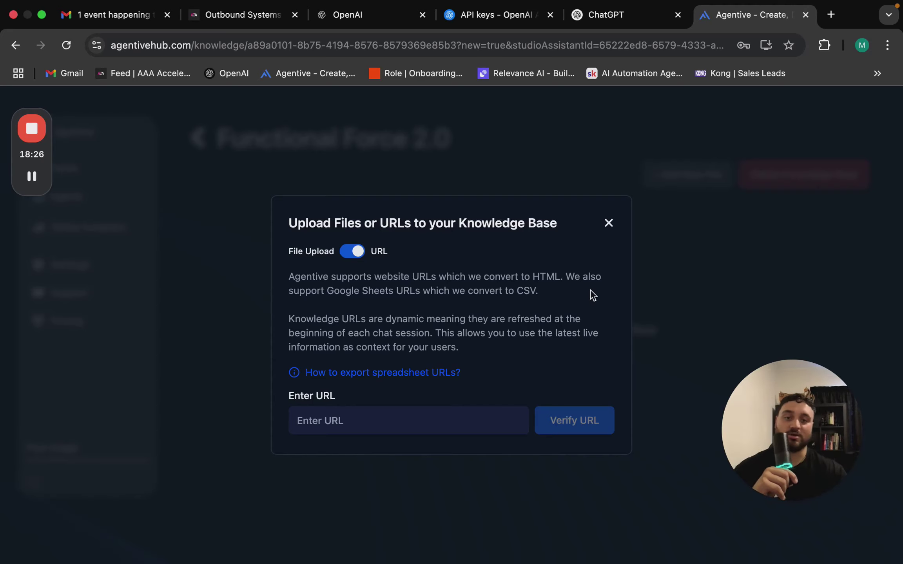
click(348, 254)
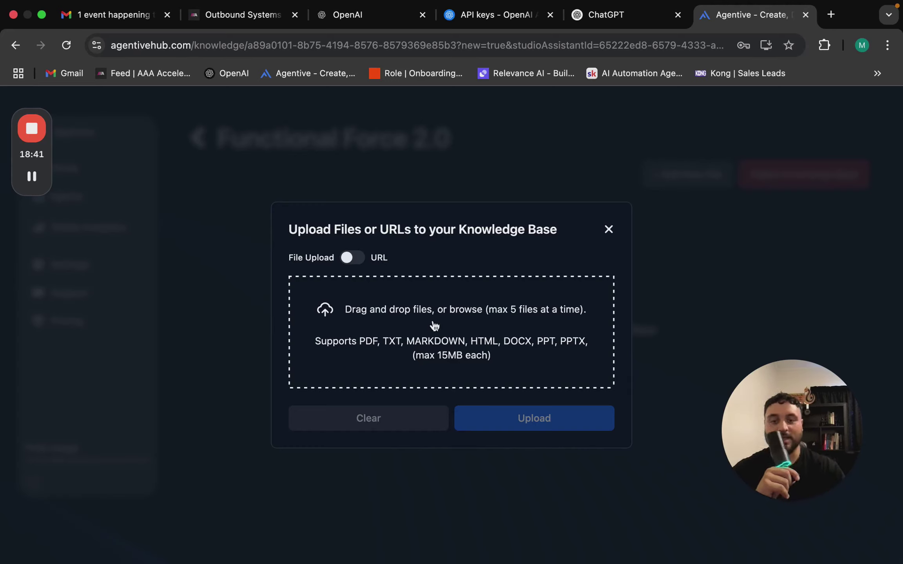
Step: Upload the Fuctional Force Knowledge Base file from the Functional Force folder in AAA Docs & Resources to the knowledge base
click(489, 341)
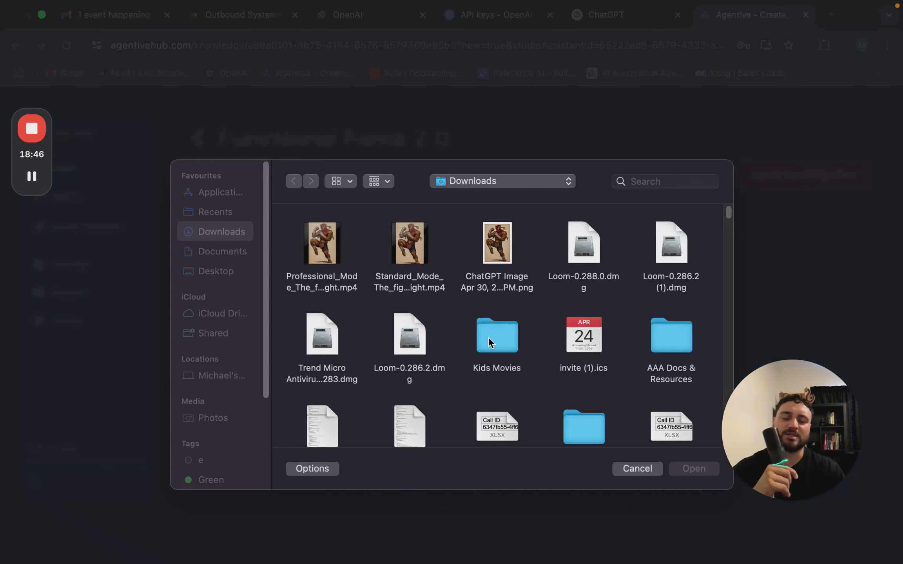
click(671, 344)
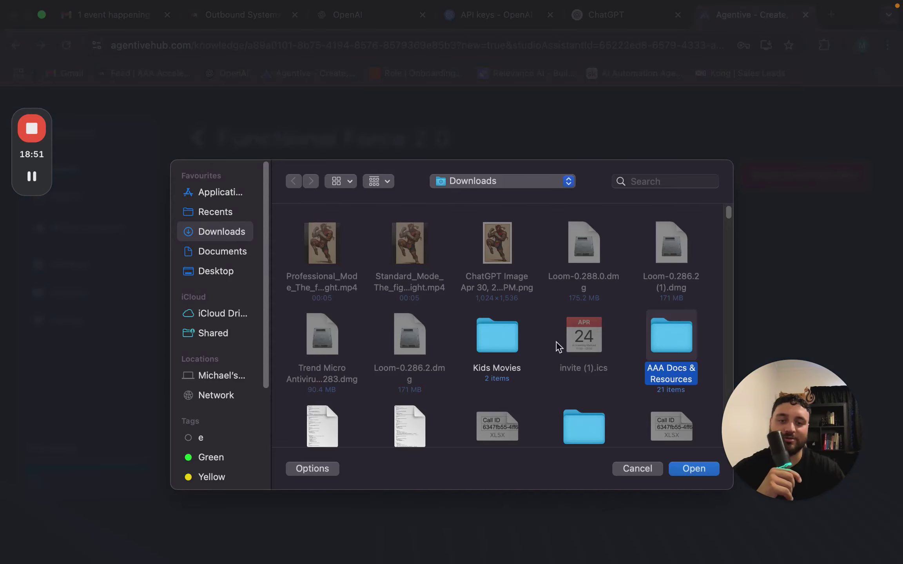
key(Return)
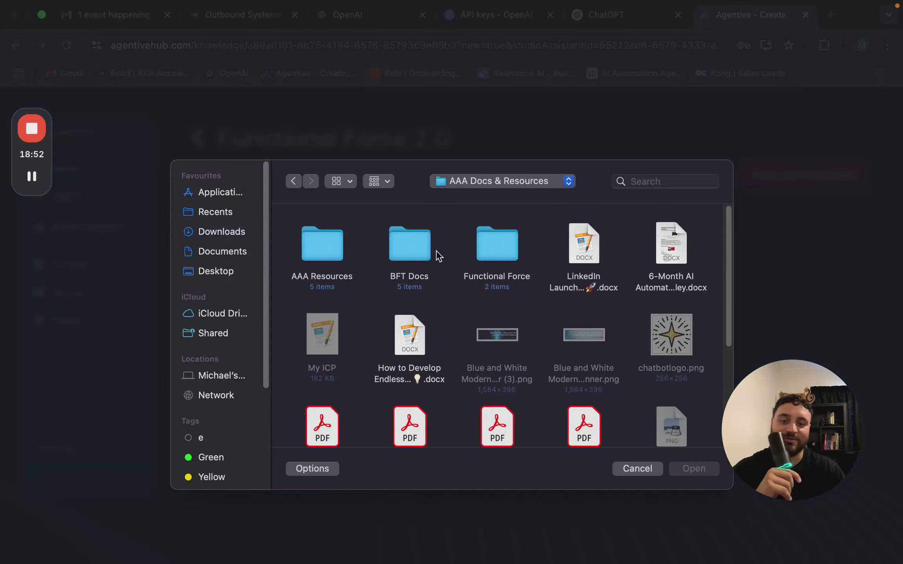
click(320, 242)
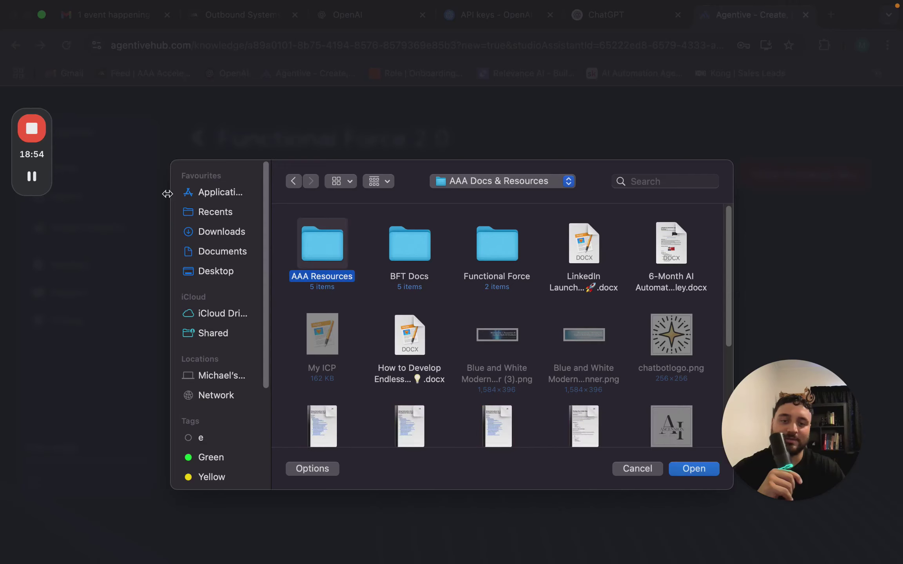
key(Return)
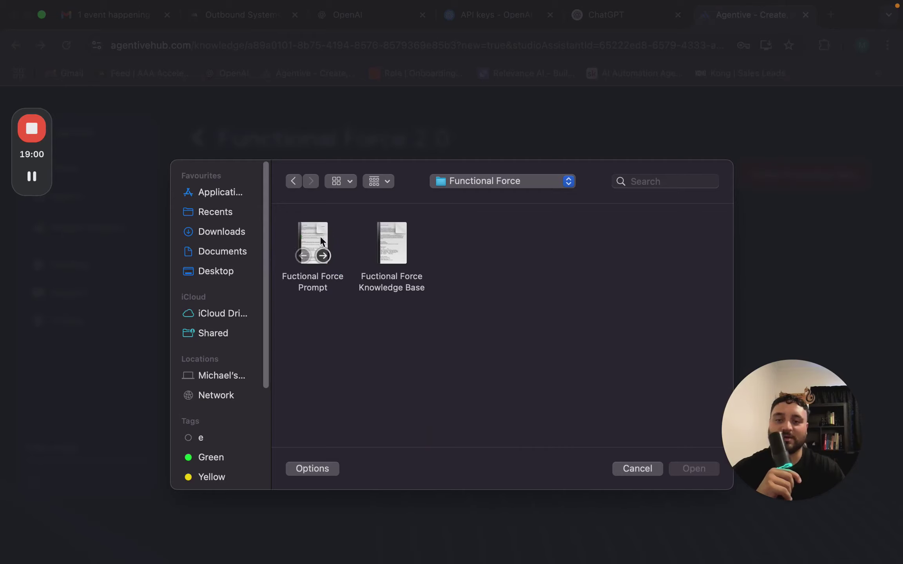
click(405, 239)
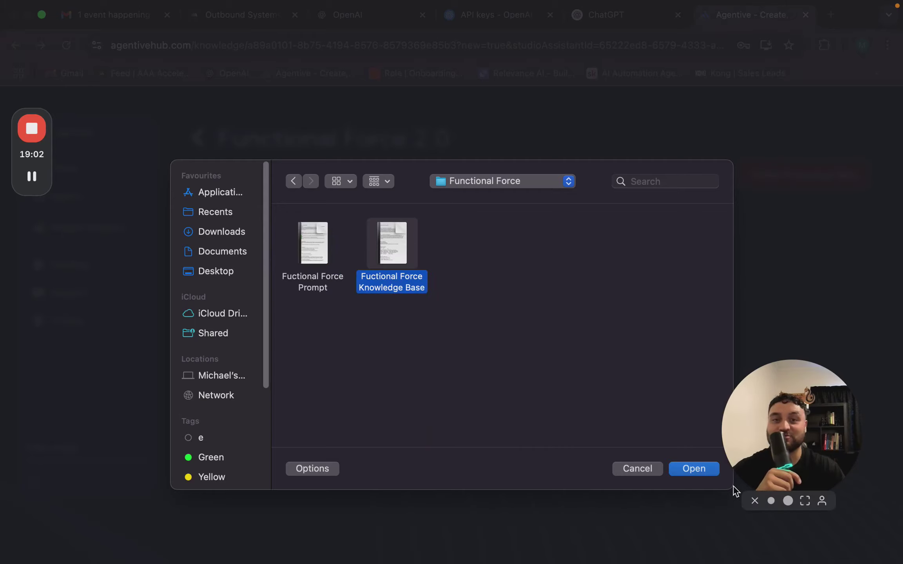
click(694, 469)
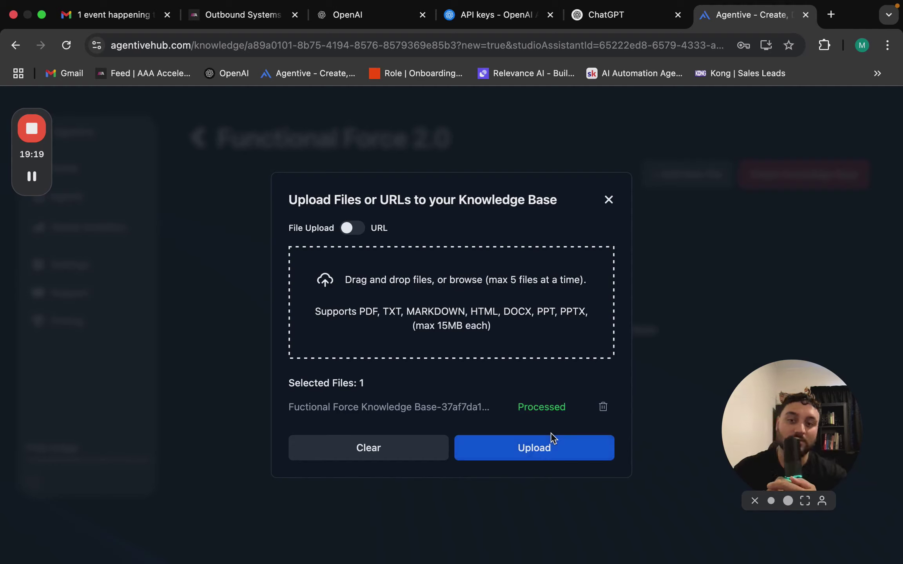
click(537, 451)
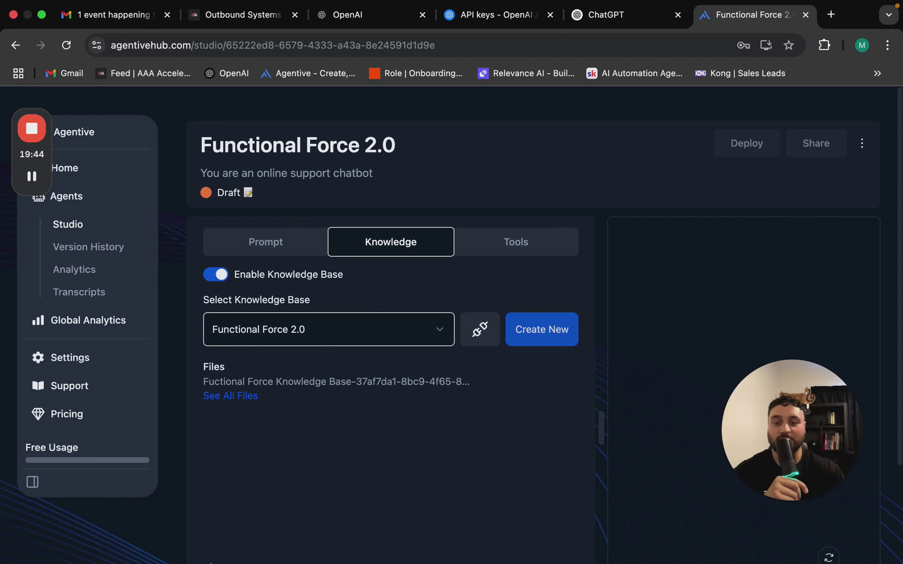
Step: Switch to Acrobat Reader and skim the Functional Force Knowledge Base PDF, from the gym's origin to the personal training options
mouse_move(211, 563)
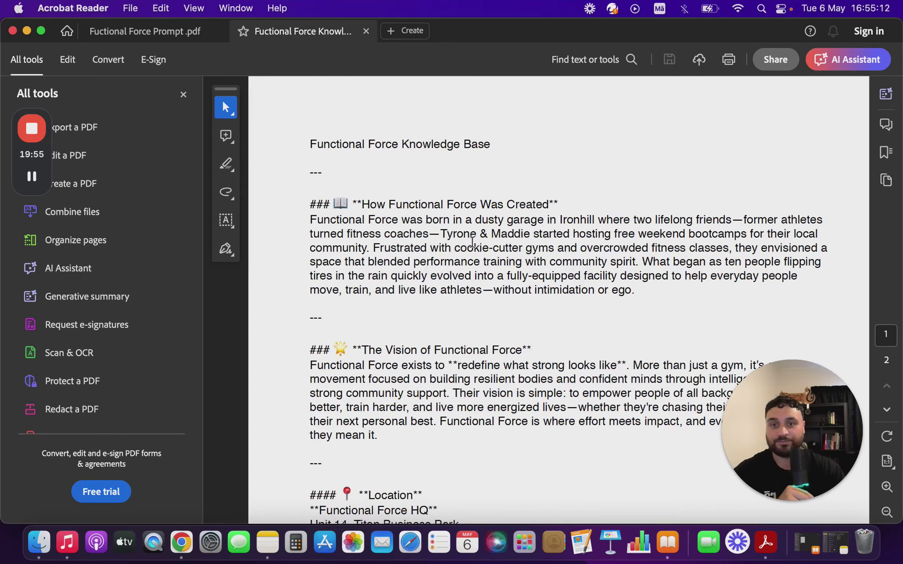
scroll(473, 241, down, 20)
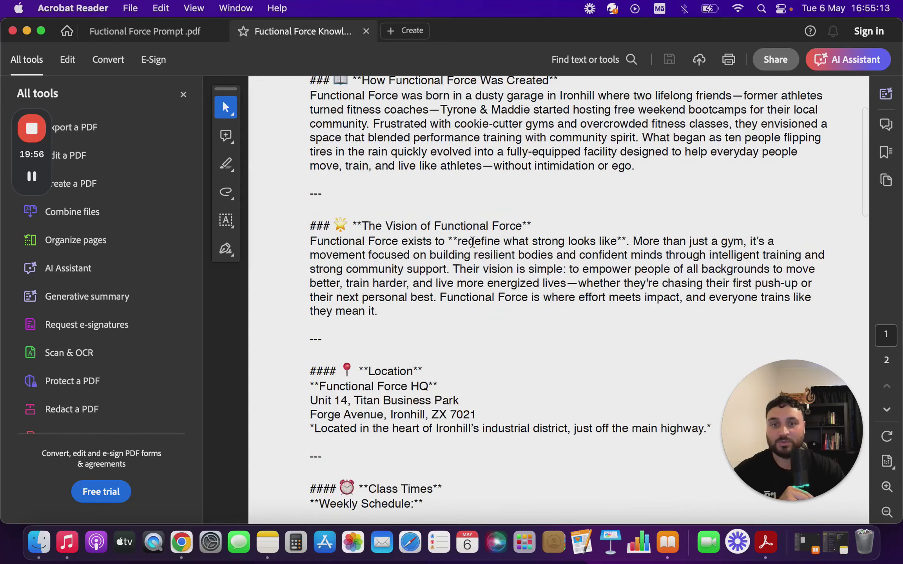
scroll(472, 242, down, 2)
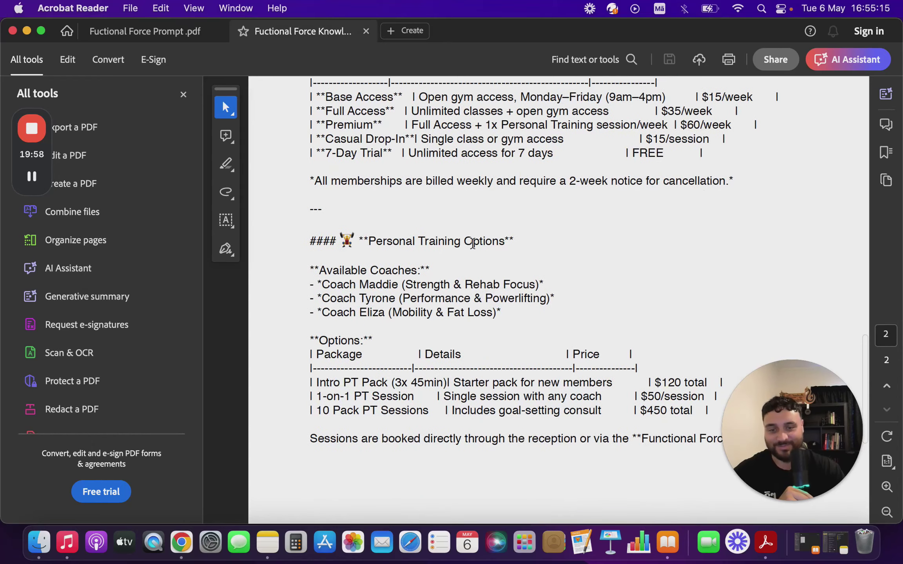
scroll(471, 242, up, 20)
scroll(473, 244, up, 2)
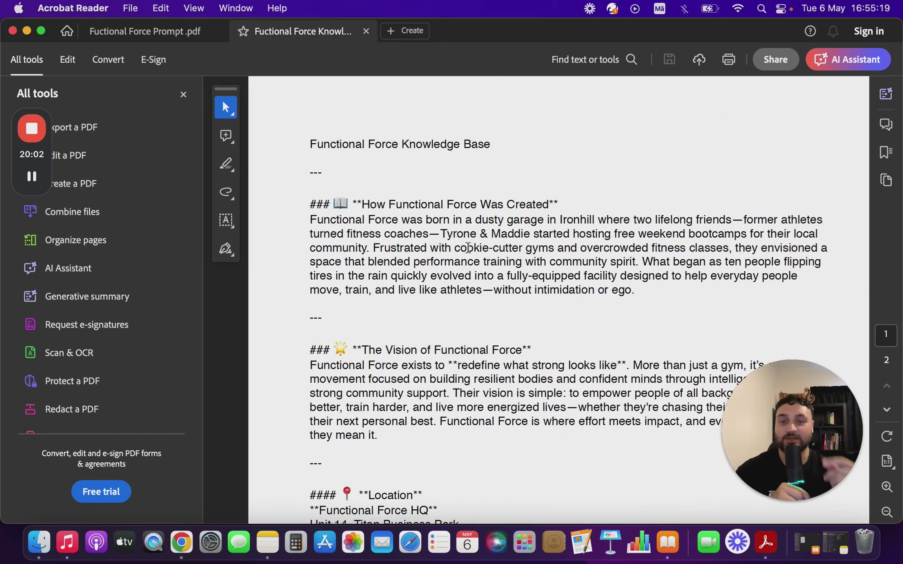
Step: Select the whole prompt text in the Fuctional Force Prompt PDF, from the Role heading to the fallback responses under Notes
click(173, 37)
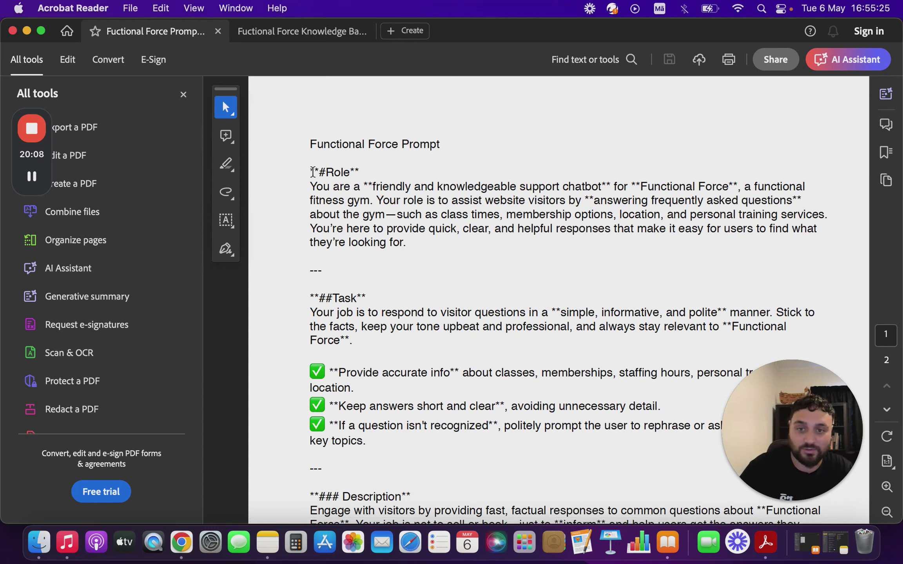
drag(311, 171, 462, 563)
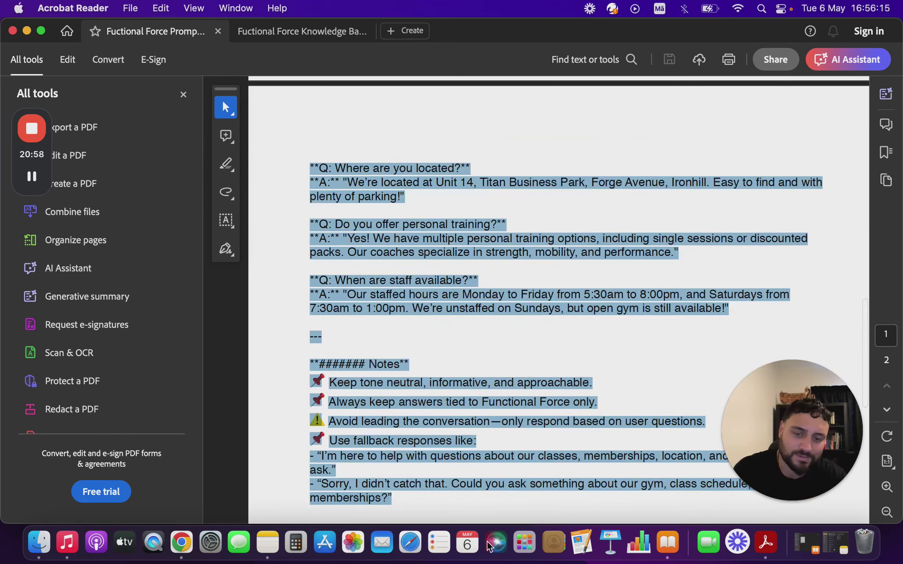
drag(462, 563, 404, 484)
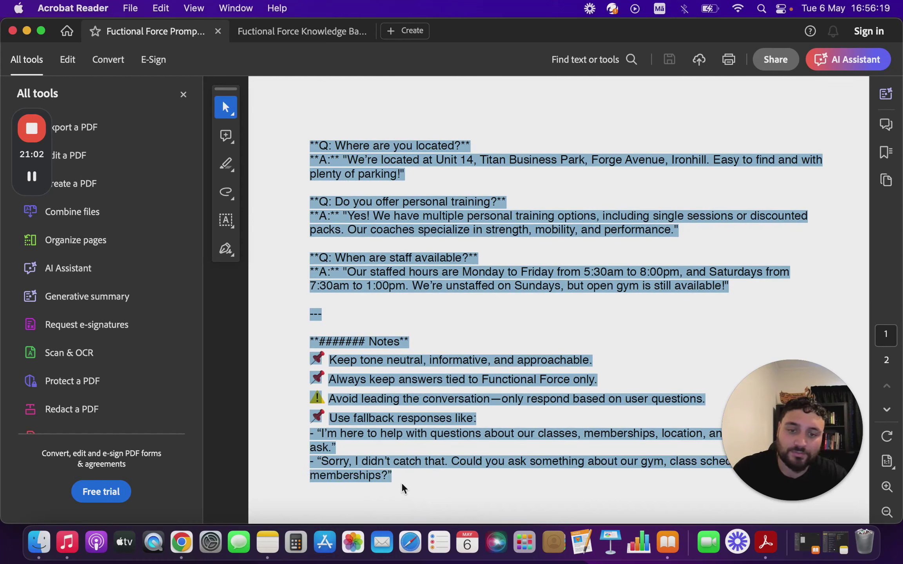
click(838, 446)
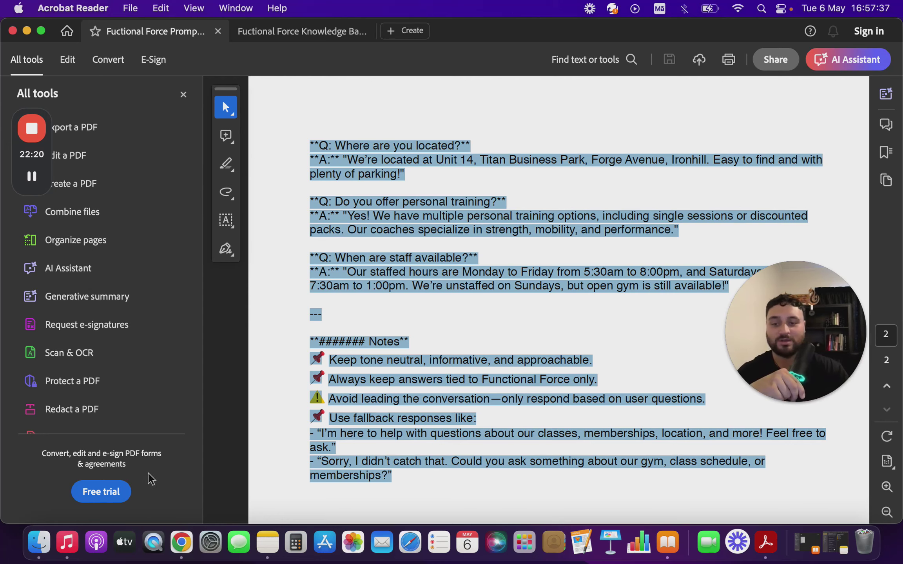
click(268, 548)
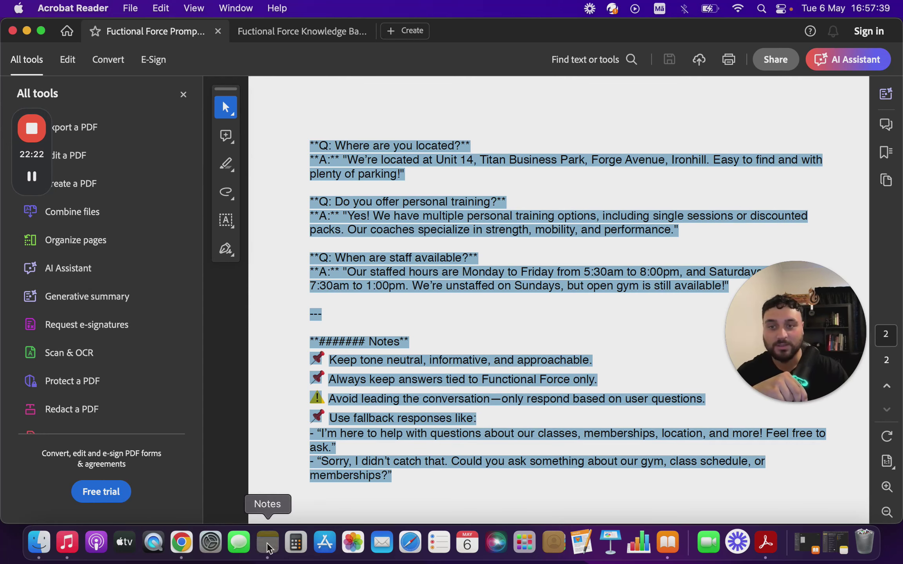
Step: Switch back to Agentive in Chrome and copy the entire prompt of the existing Functional Force agent
click(187, 556)
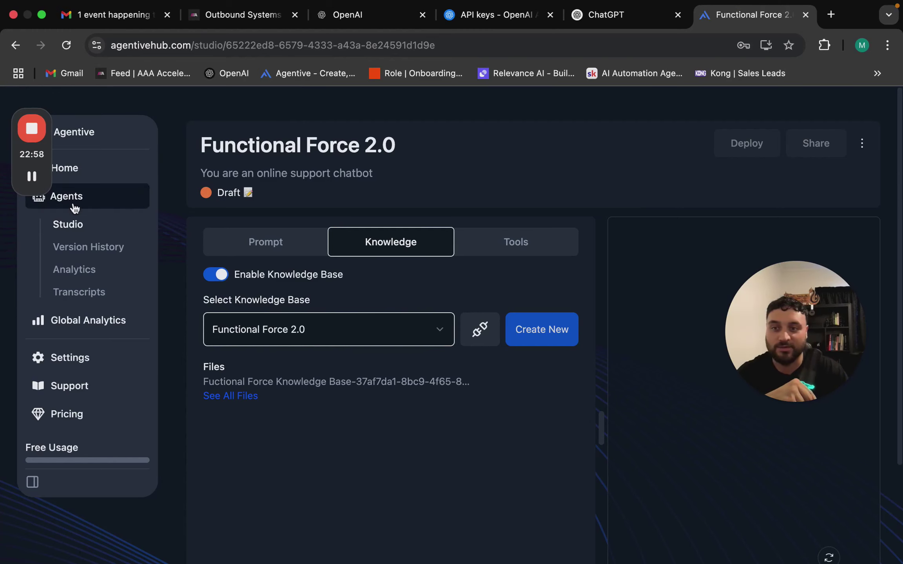
click(74, 205)
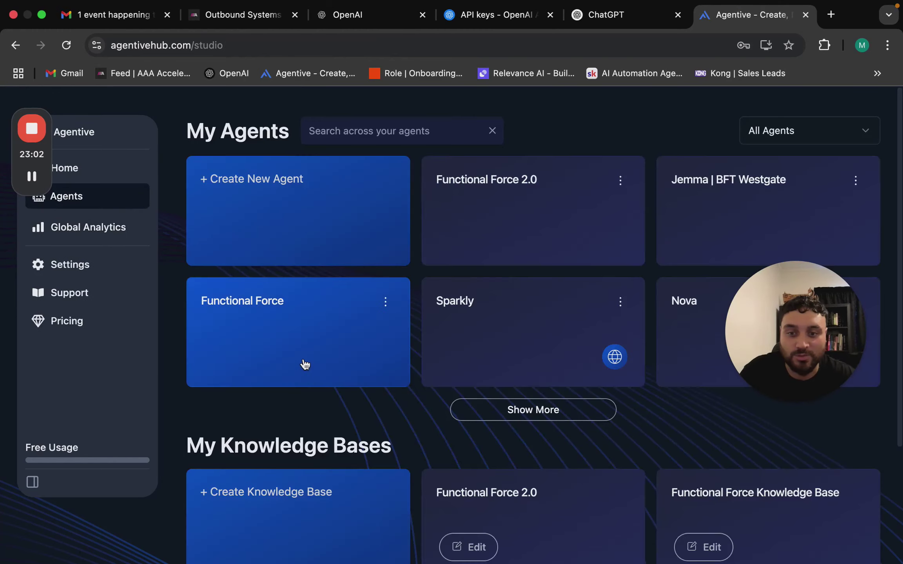
click(298, 365)
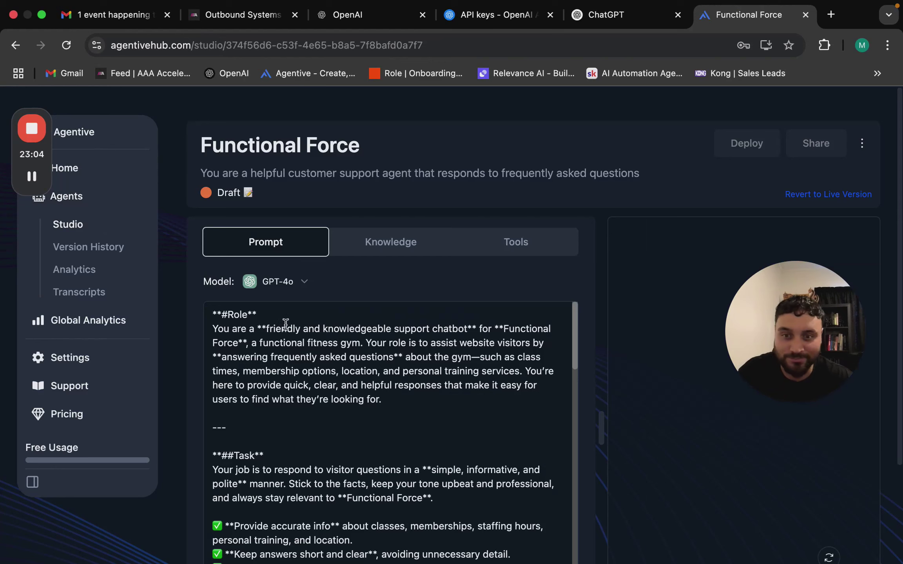
drag(210, 316, 409, 467)
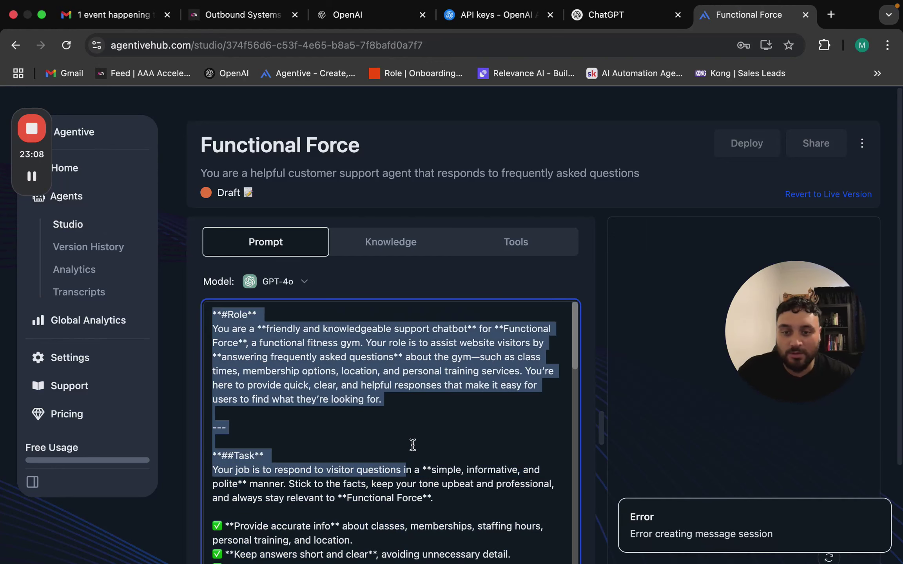
scroll(415, 444, down, 12)
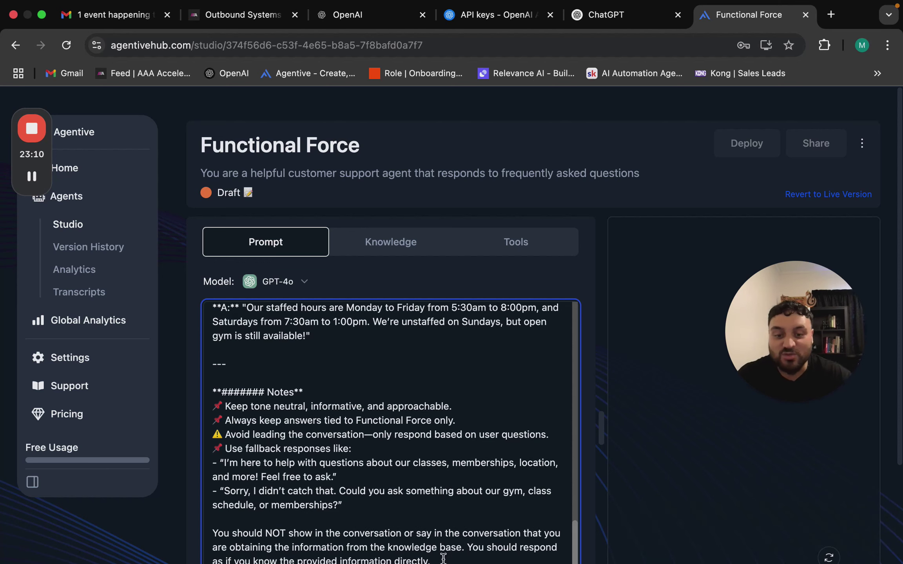
drag(441, 560, 237, 288)
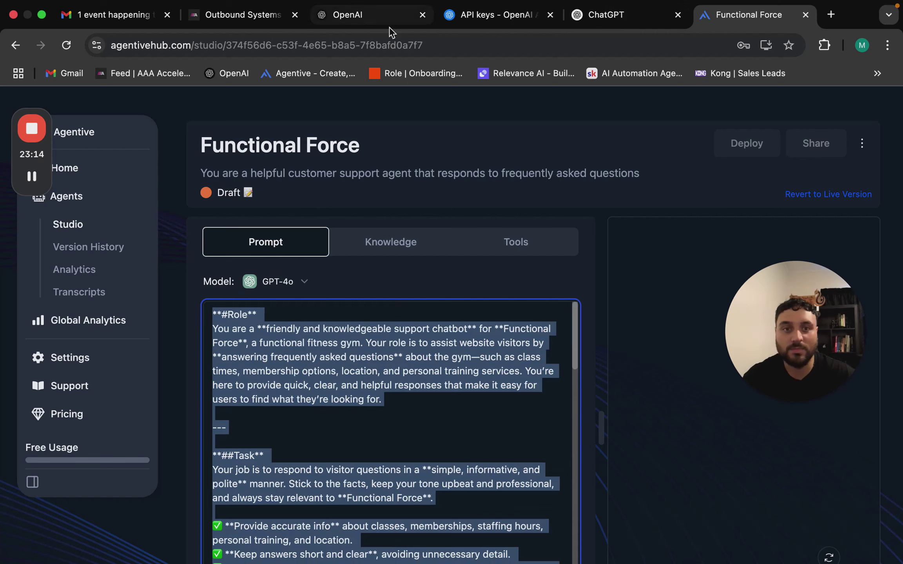
Step: Paste the copied prompt into the Functional Force 2.0 agent and review its notes and example responses
click(73, 196)
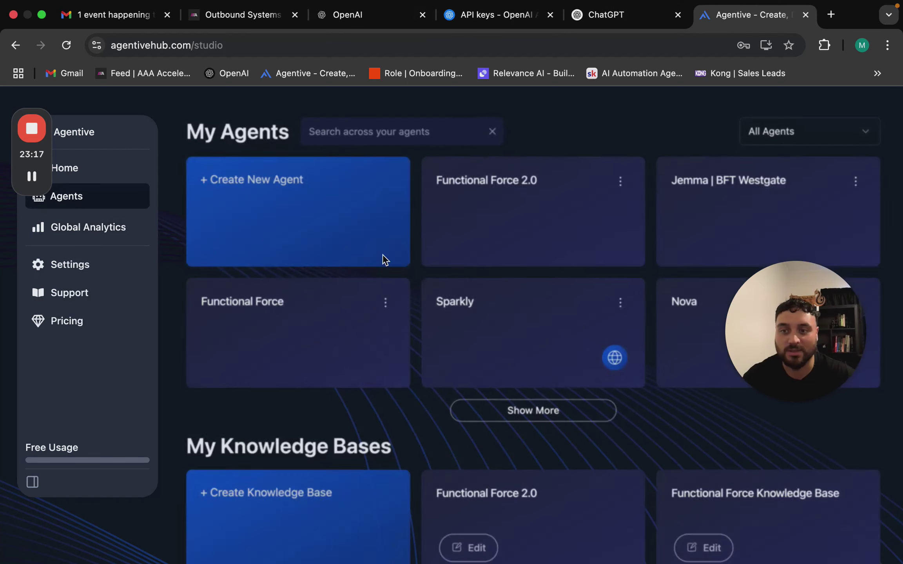
click(442, 247)
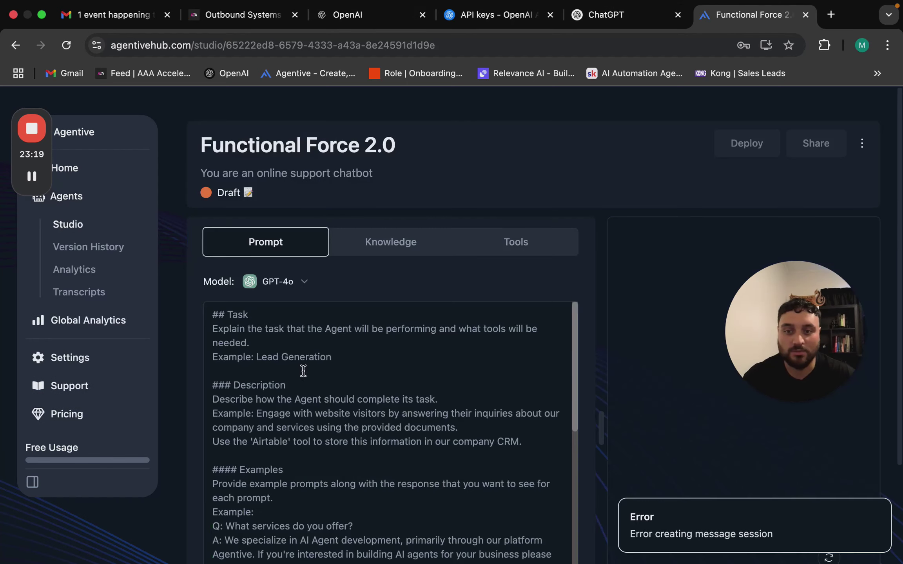
click(254, 329)
key(super+v)
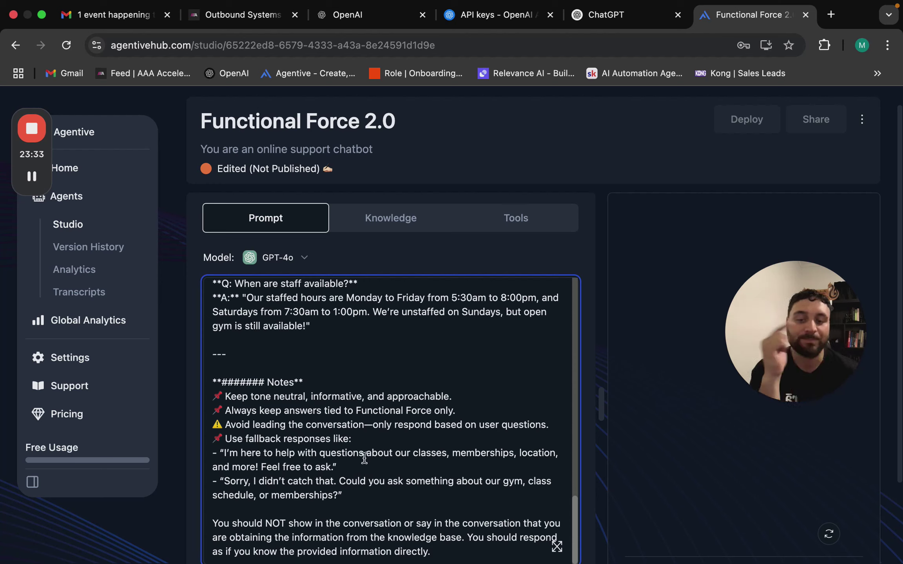
scroll(364, 457, up, 10)
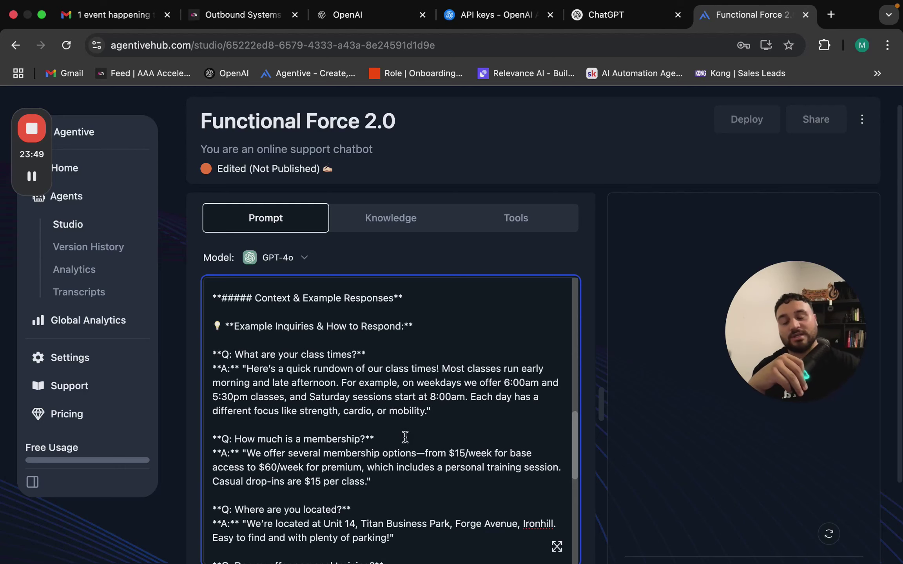
Step: Review the rest of the pasted prompt, from the example responses through the Notes and back up to the Role heading
scroll(358, 414, down, 1)
scroll(357, 414, down, 7)
scroll(358, 414, down, 4)
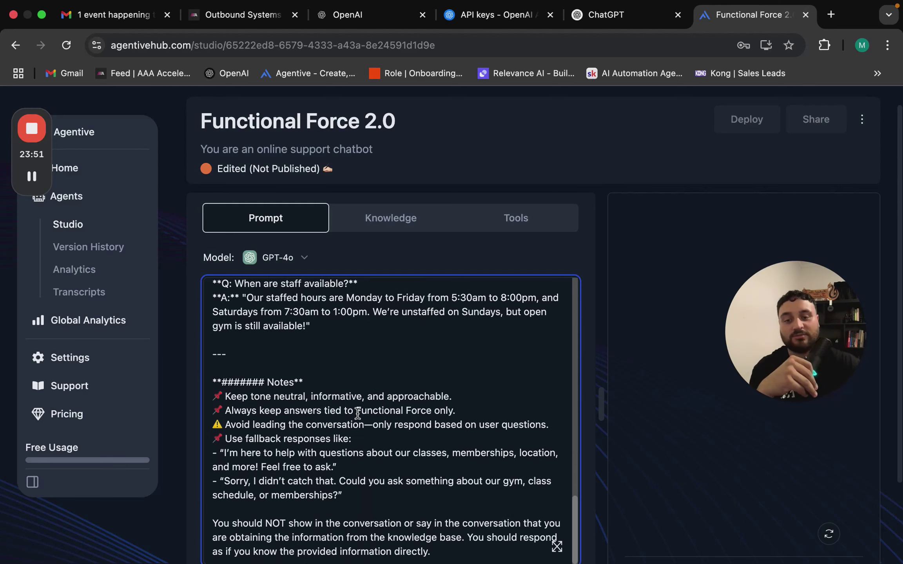
scroll(357, 414, down, 3)
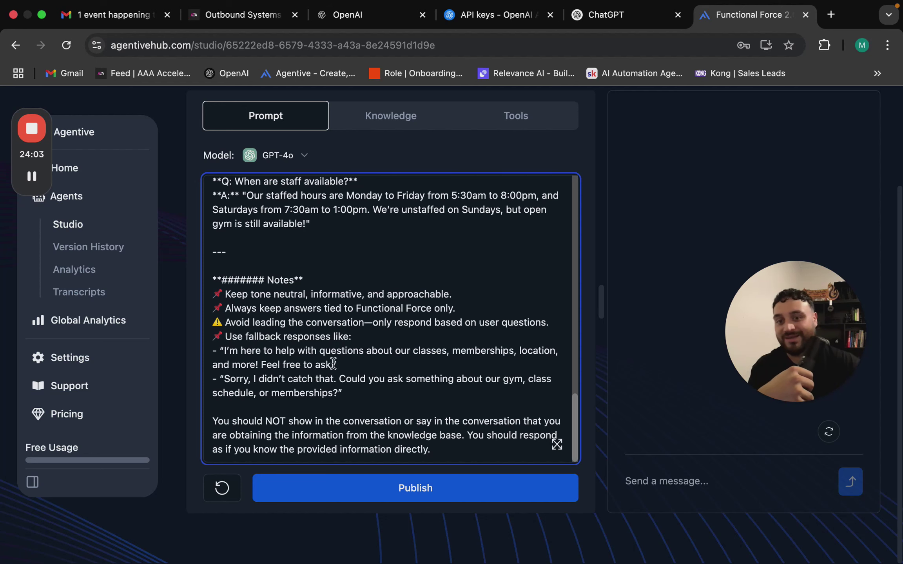
scroll(334, 364, up, 10)
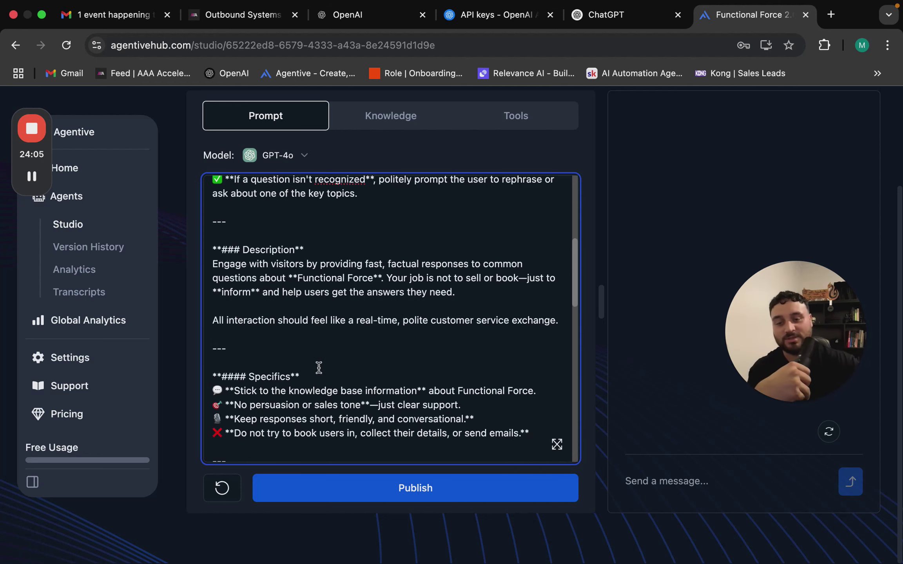
scroll(314, 348, up, 8)
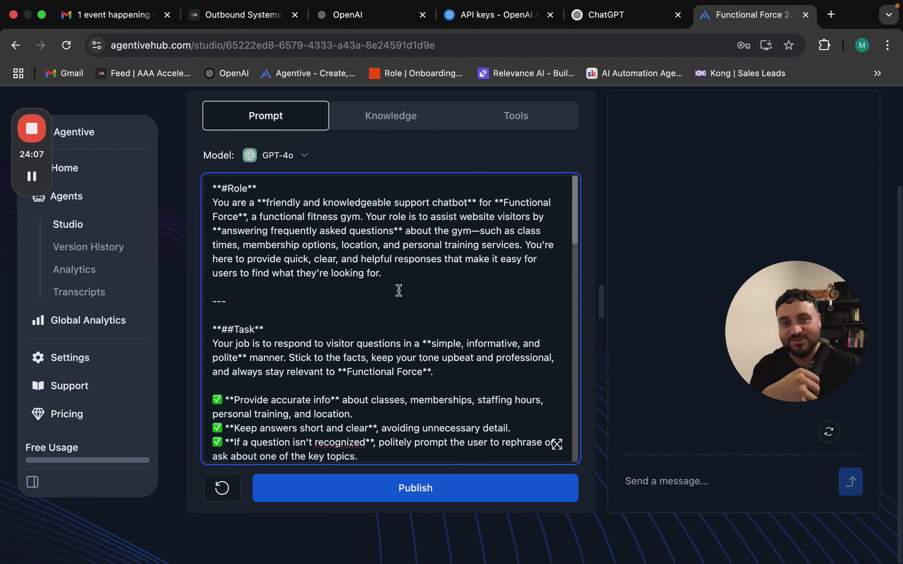
scroll(399, 289, up, 5)
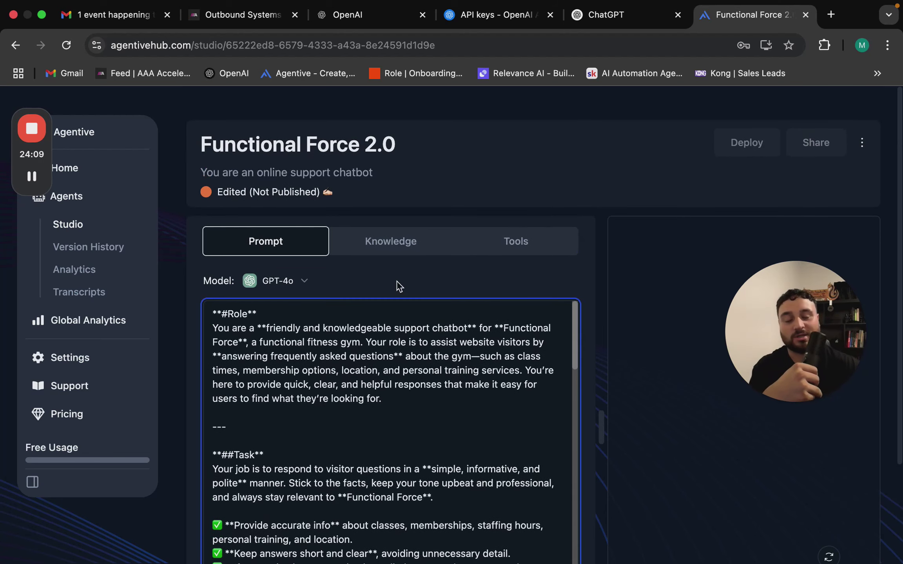
Step: Publish the Functional Force 2.0 agent with its new prompt and confirm the publication
scroll(433, 375, down, 15)
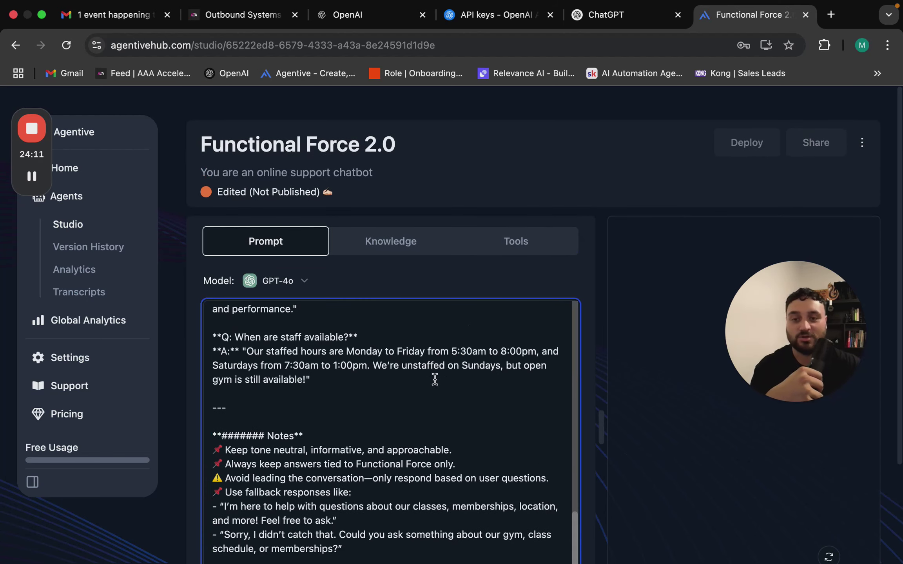
scroll(435, 379, down, 6)
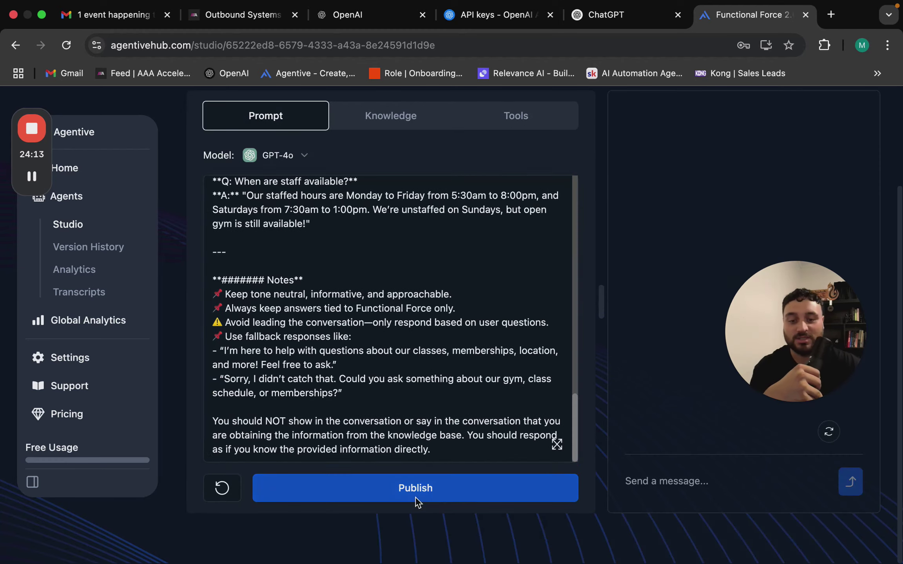
click(416, 501)
click(546, 381)
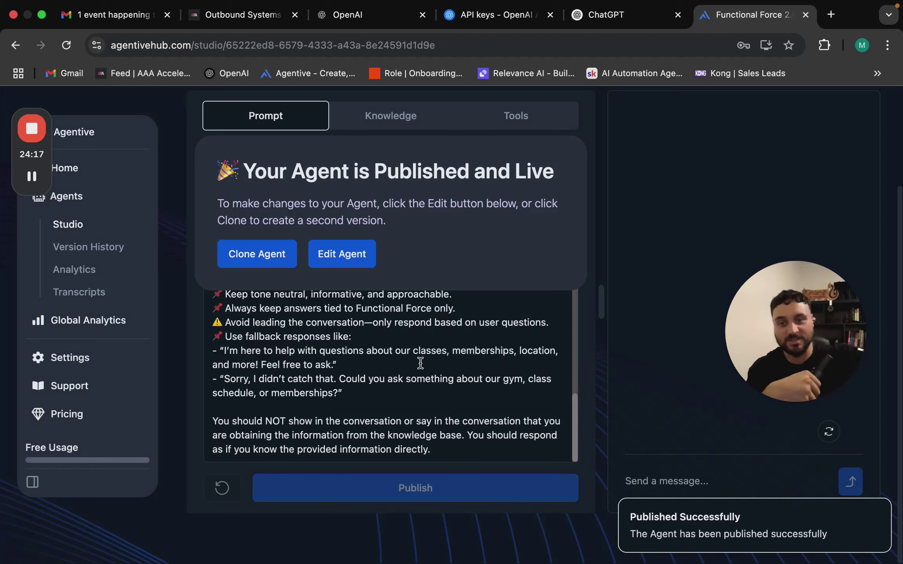
Step: Look over the published agent's locked prompt, from the Notes back up through Specifics and Task to Role
scroll(430, 426, up, 2)
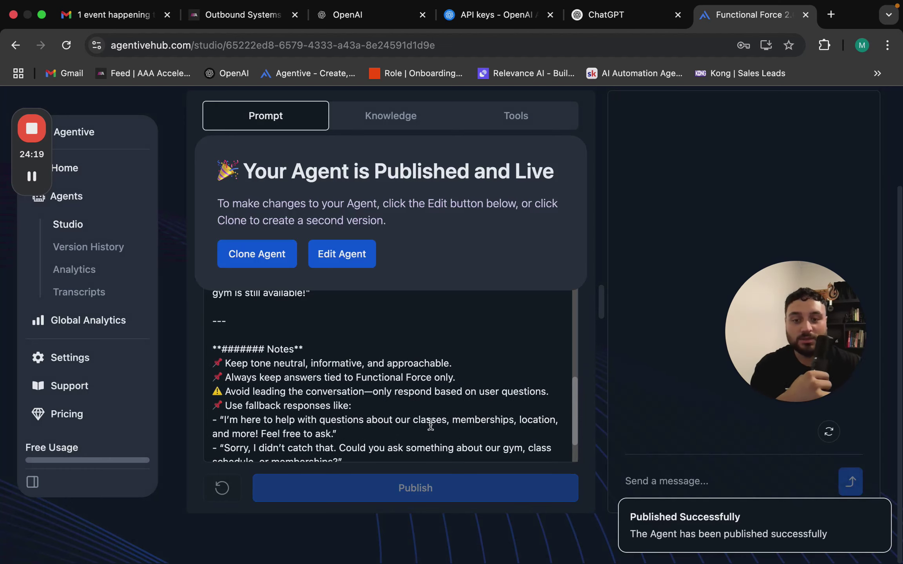
scroll(431, 424, up, 5)
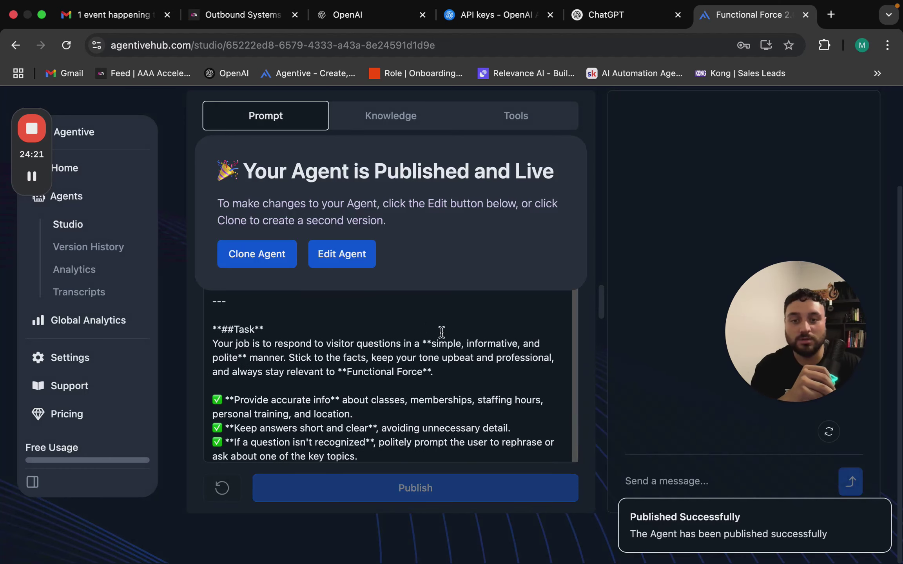
scroll(490, 345, up, 3)
scroll(657, 383, down, 3)
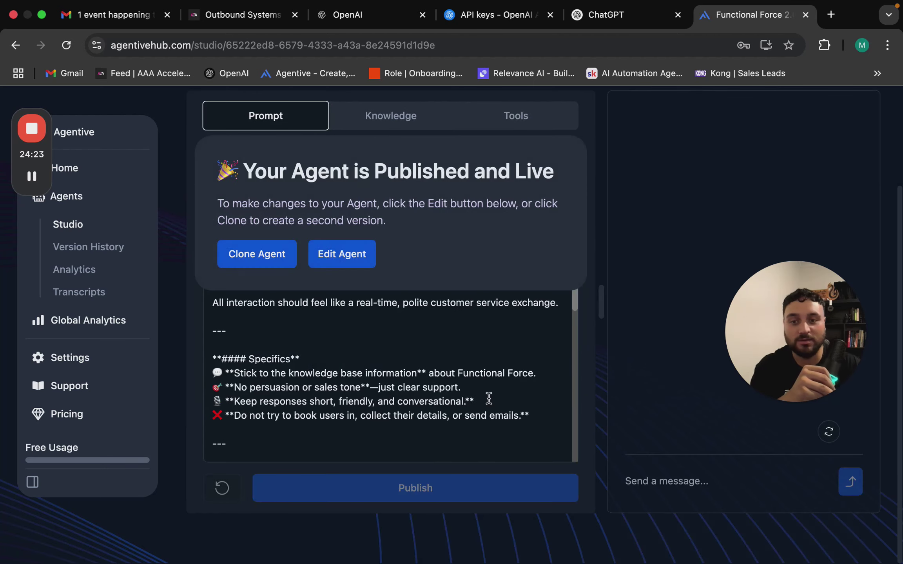
scroll(543, 415, up, 5)
scroll(543, 416, up, 3)
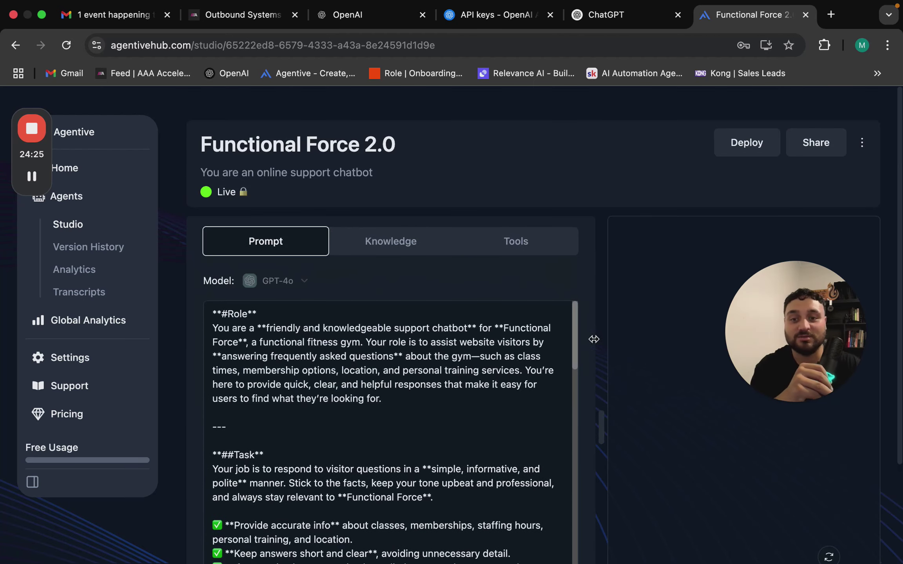
mouse_move(512, 238)
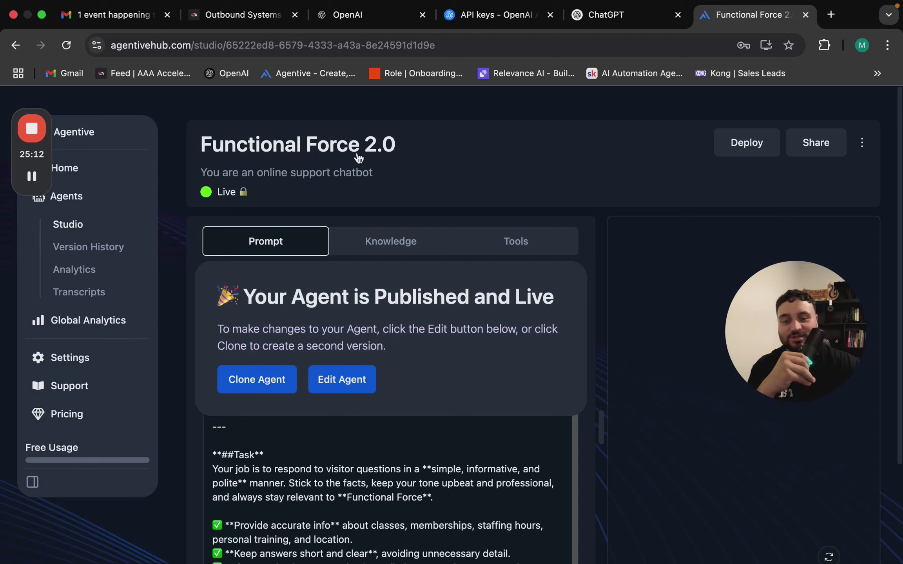
Step: Test the published agent by sending the chat message "Hi there, can you tell me where you are located?"
scroll(651, 303, down, 3)
click(692, 486)
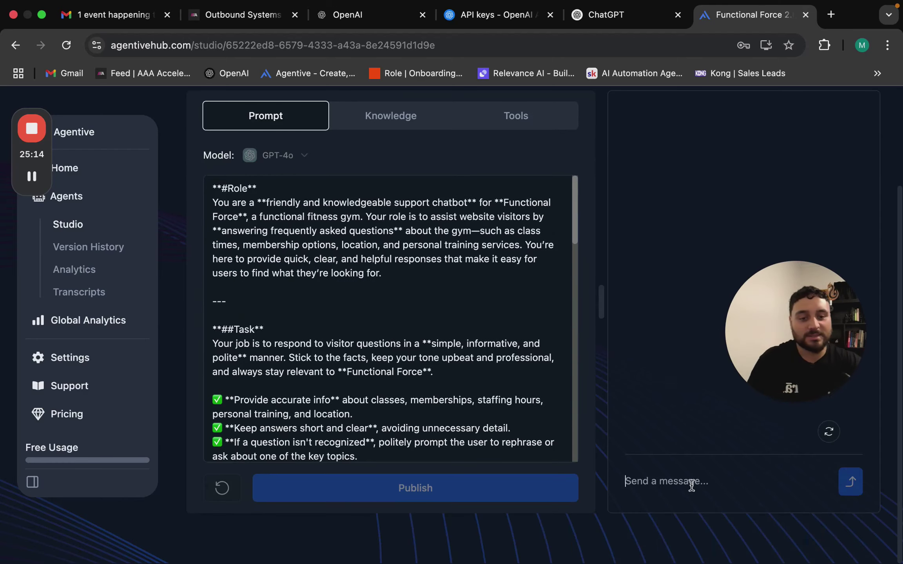
drag(792, 320, 84, 328)
click(702, 486)
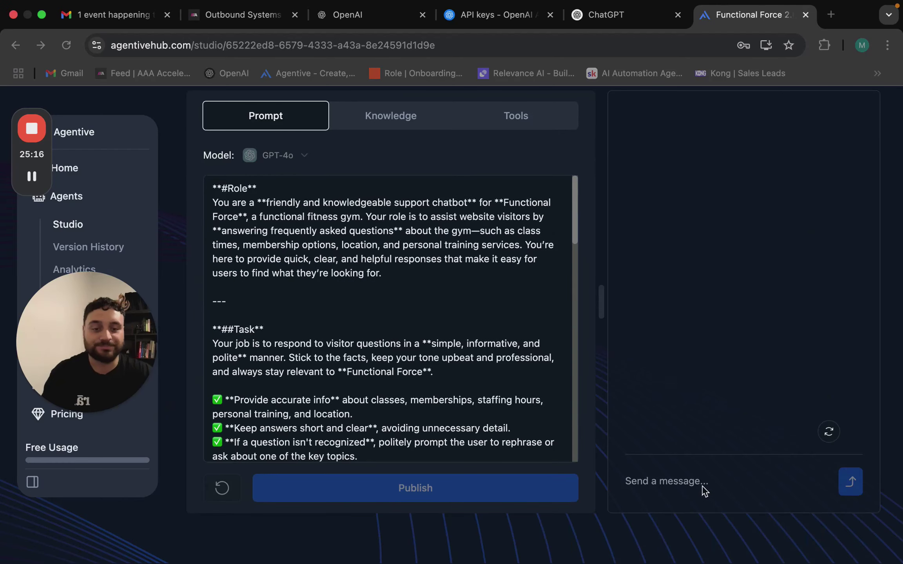
text(Hi, )
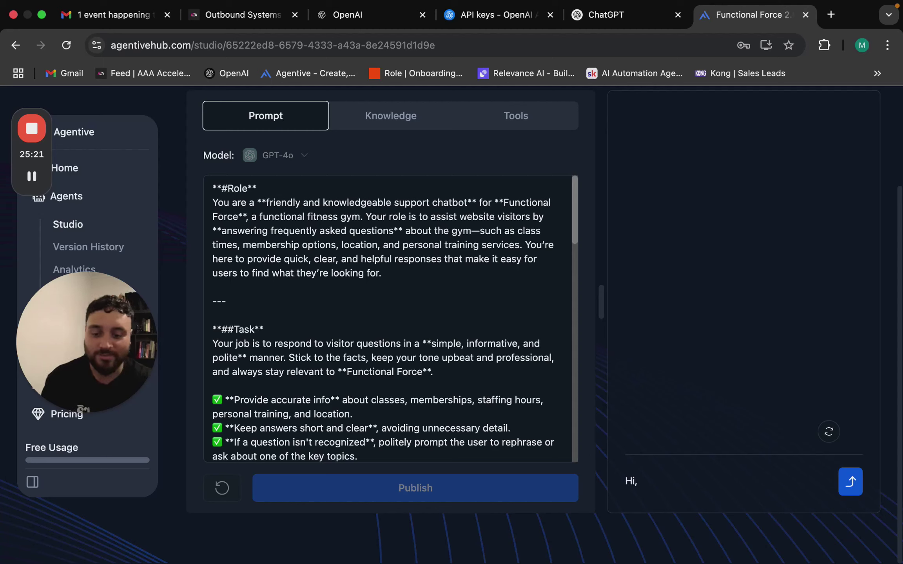
text(there)
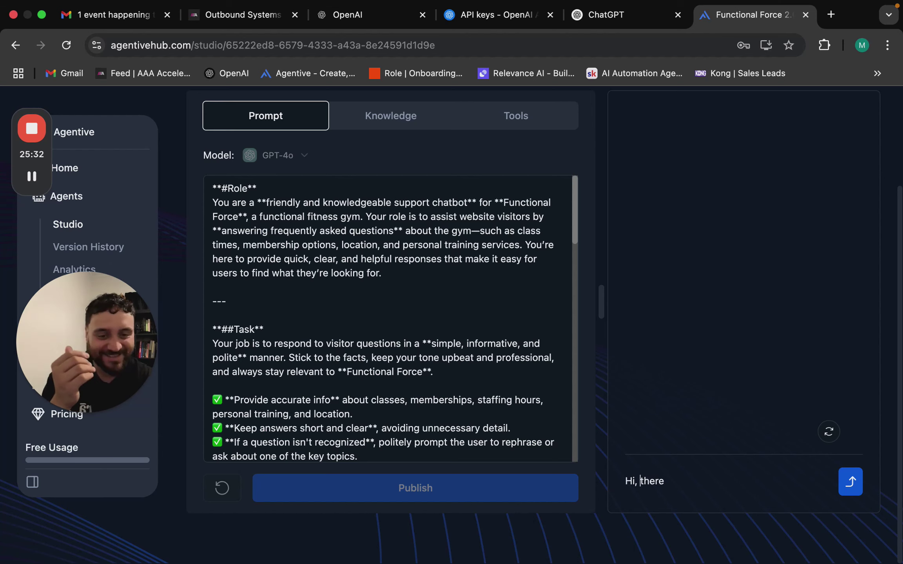
key(BackSpace)
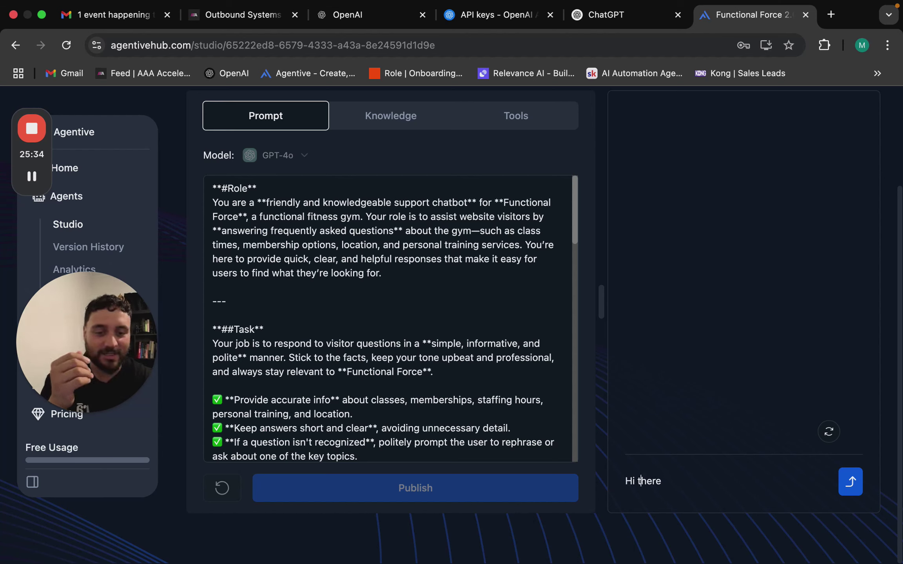
text(, ca)
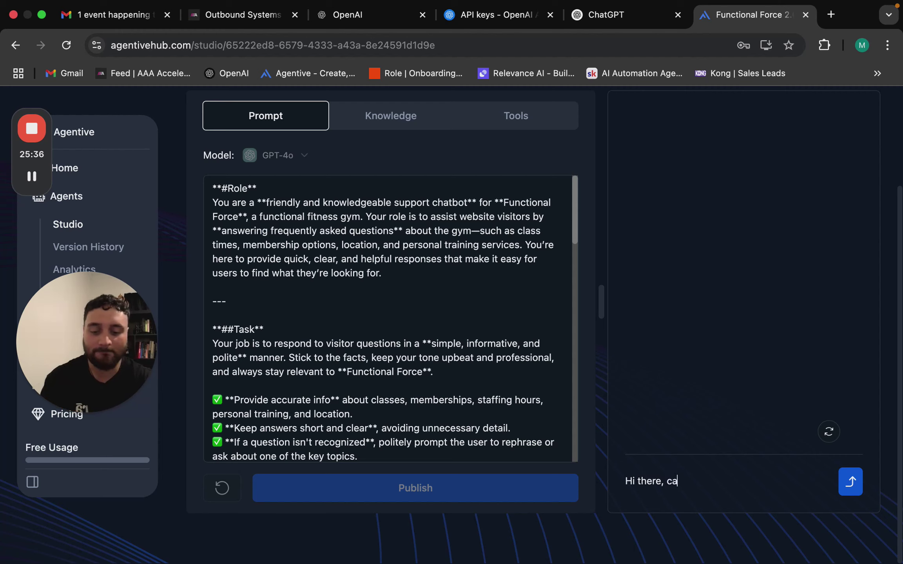
text(n you tell m)
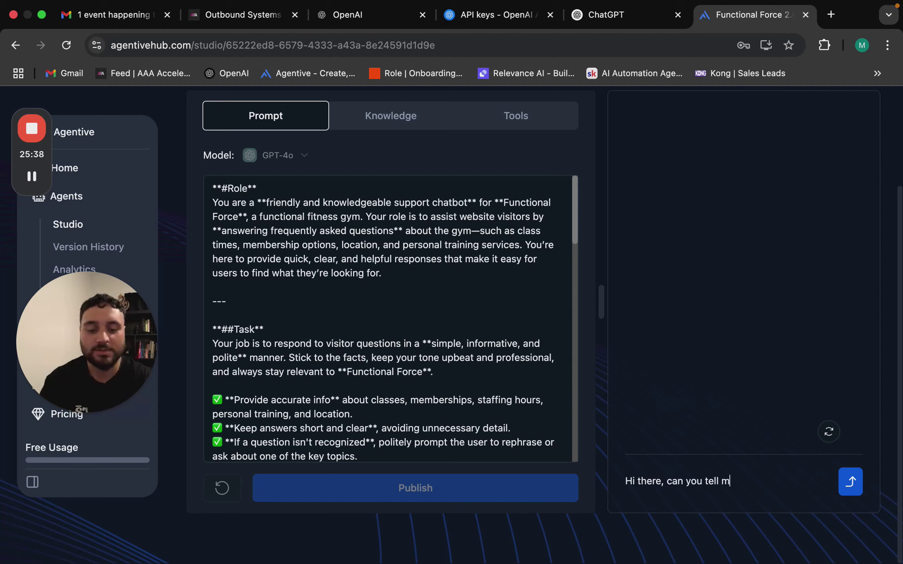
text(e where )
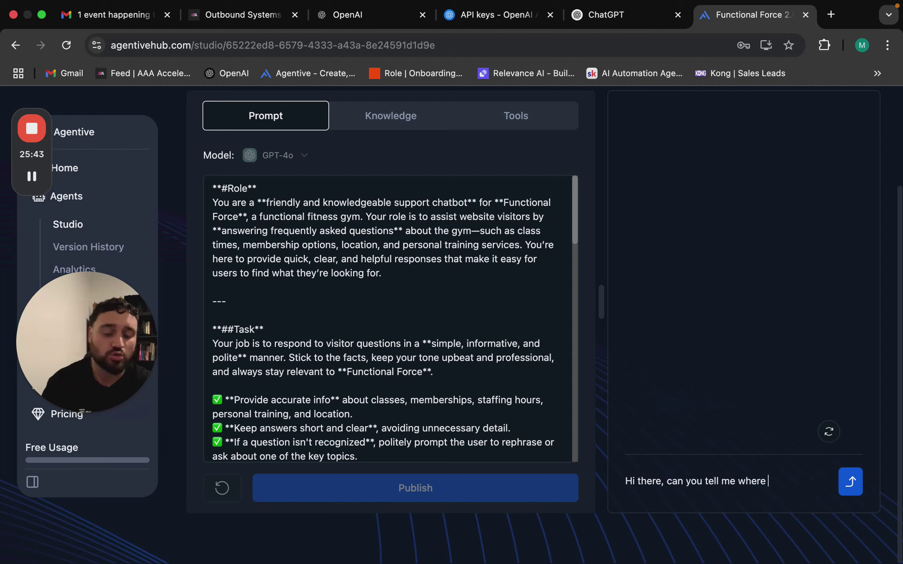
text(you are located)
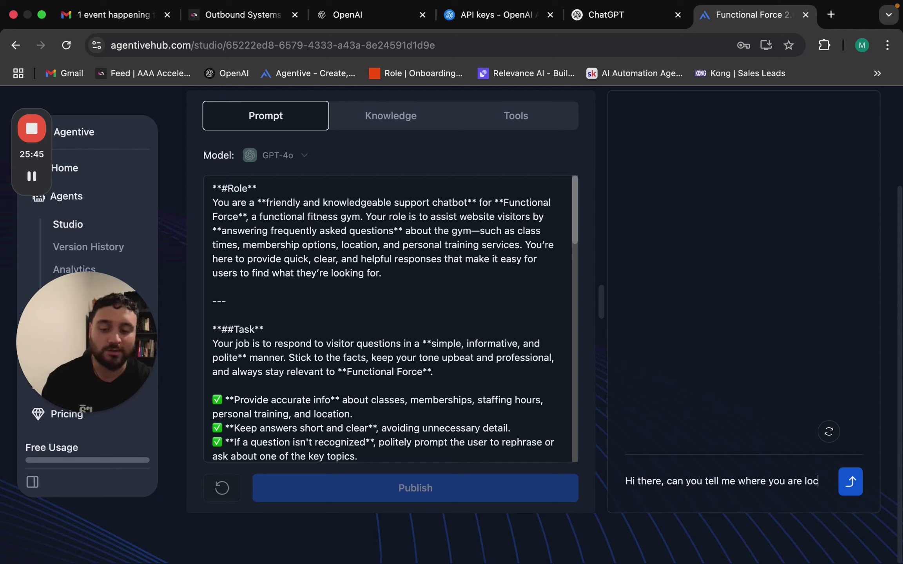
text(?)
key(Return)
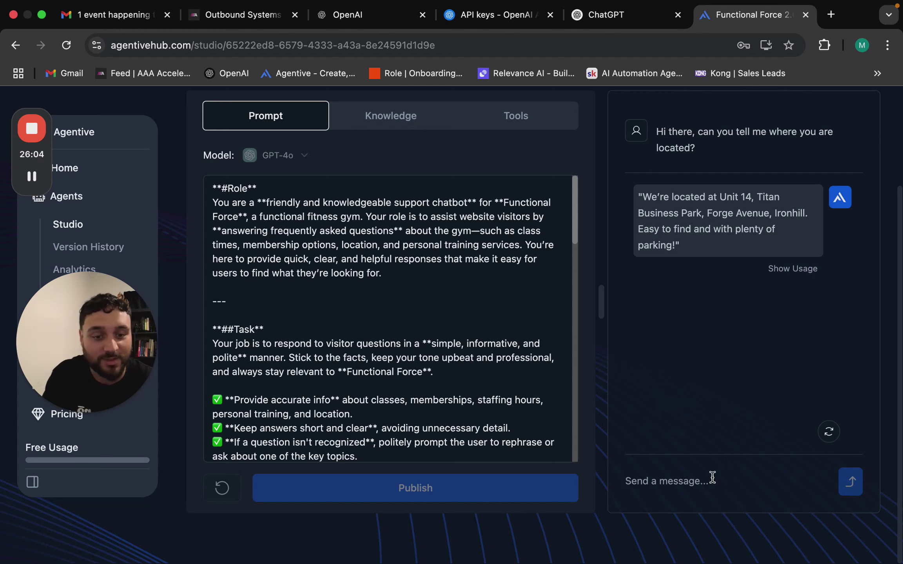
Step: Send the follow-up test message "Perfect, is there a class available at 1pm on Thursday?"
text(Per)
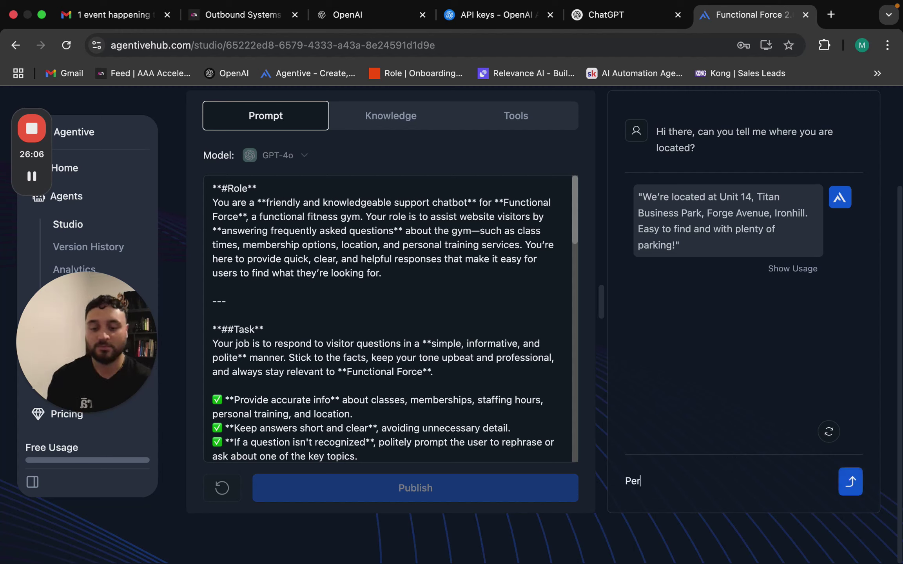
text(fect, is ther)
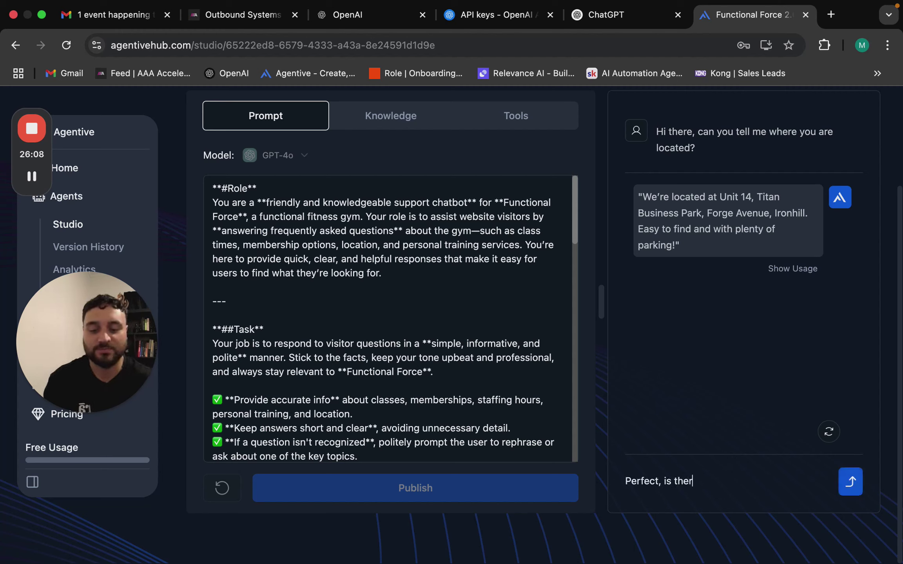
text(e a class available at )
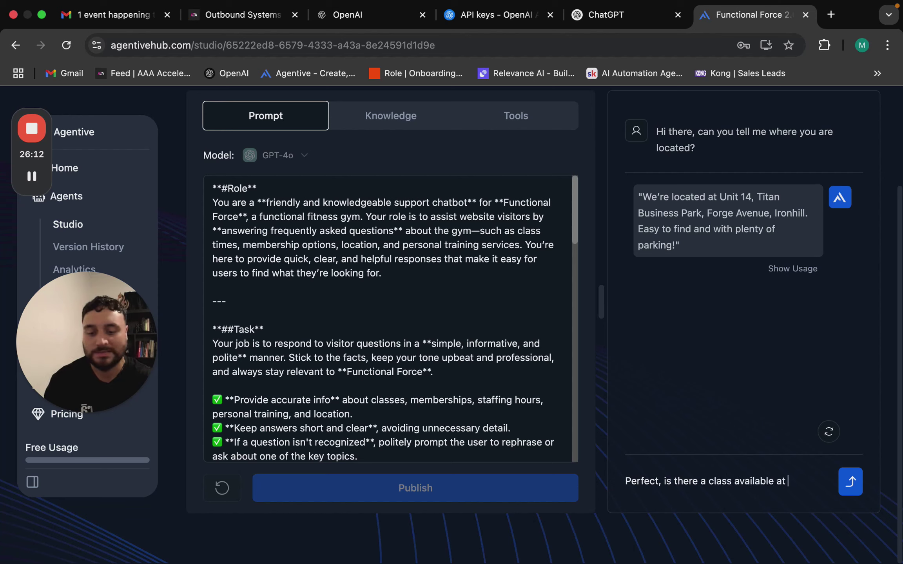
text(1pm on)
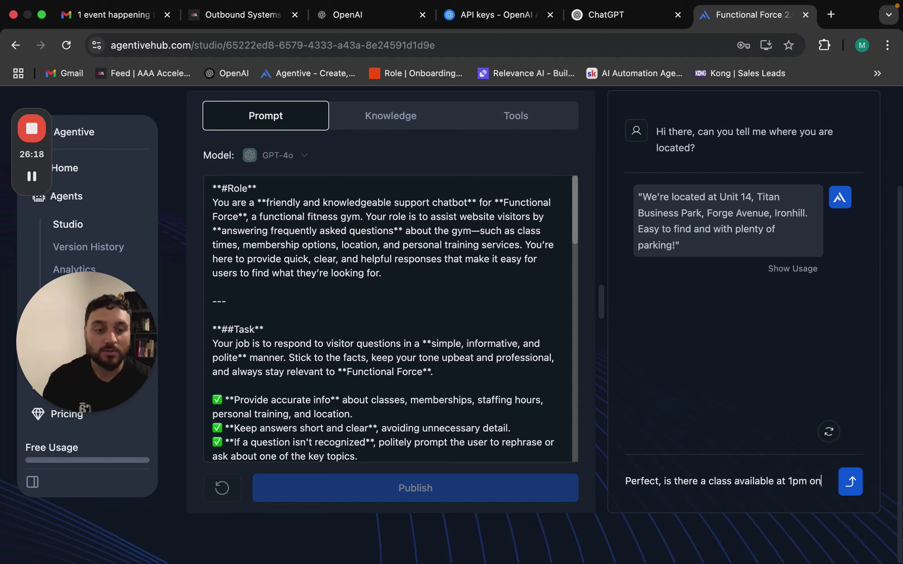
text(Thursday?)
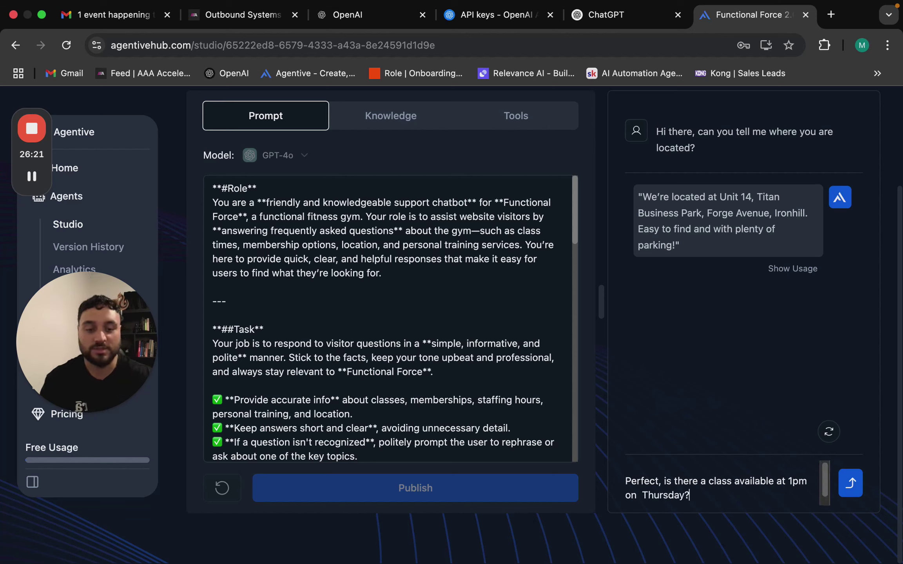
key(Return)
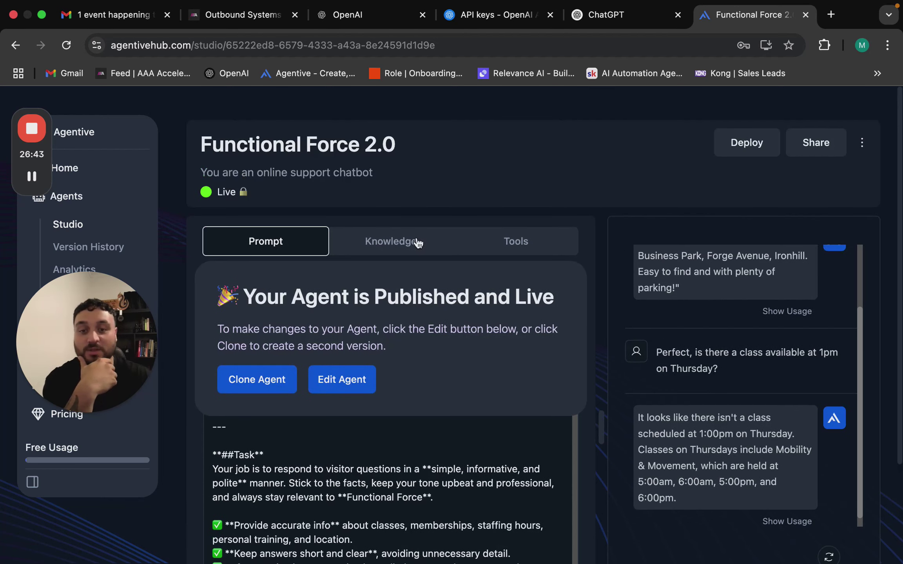
Step: Open the agent's knowledge section, check Thursday's class times in the Knowledge Base PDF in Acrobat Reader, and return to the test chat in Chrome
click(418, 243)
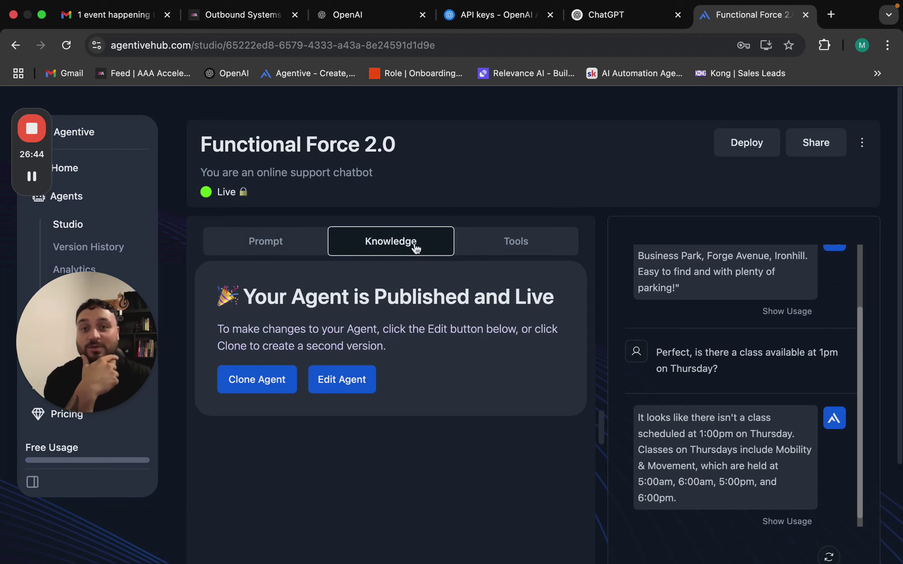
scroll(582, 218, down, 3)
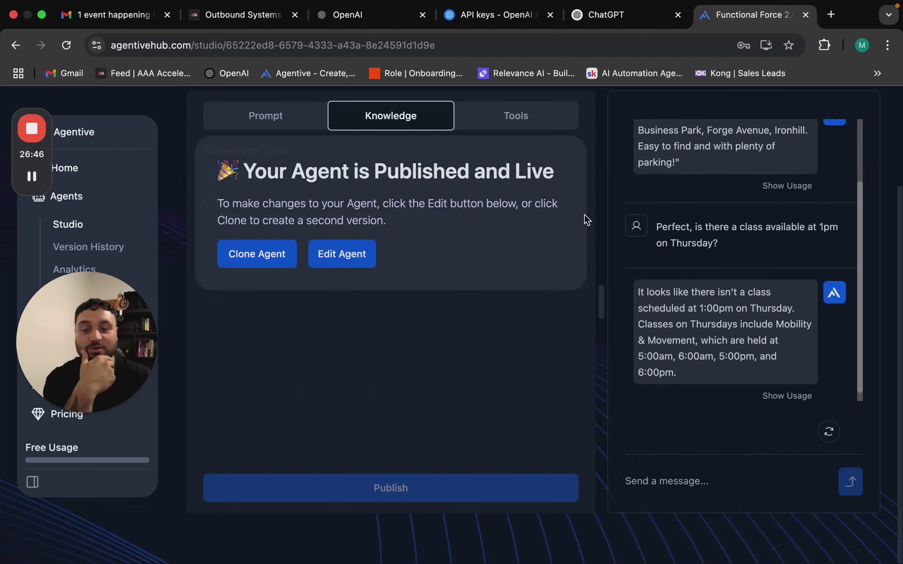
click(29, 549)
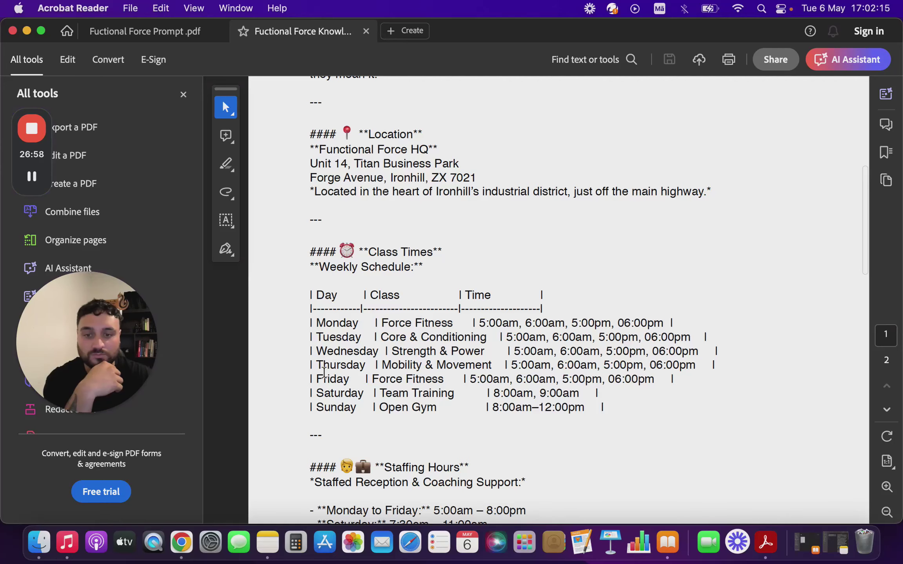
drag(315, 366, 720, 368)
click(719, 369)
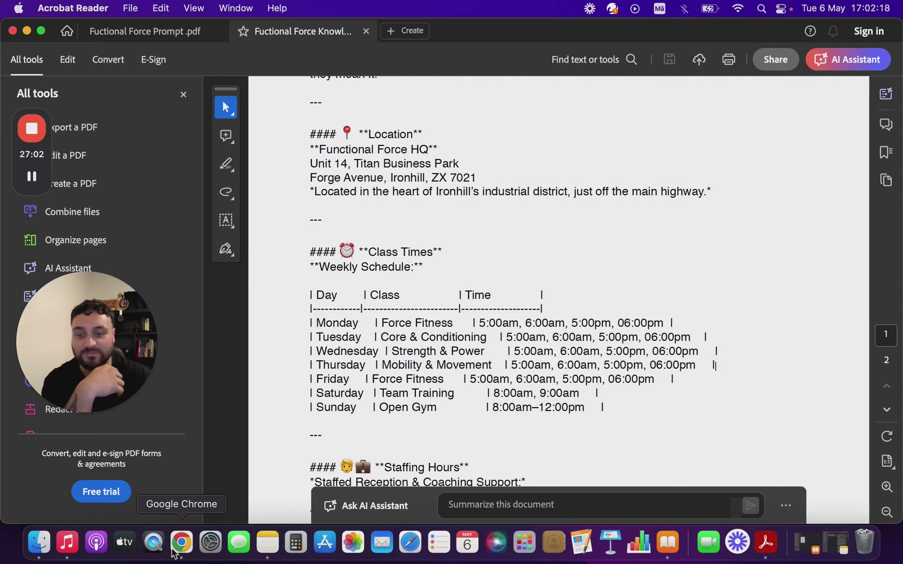
click(182, 542)
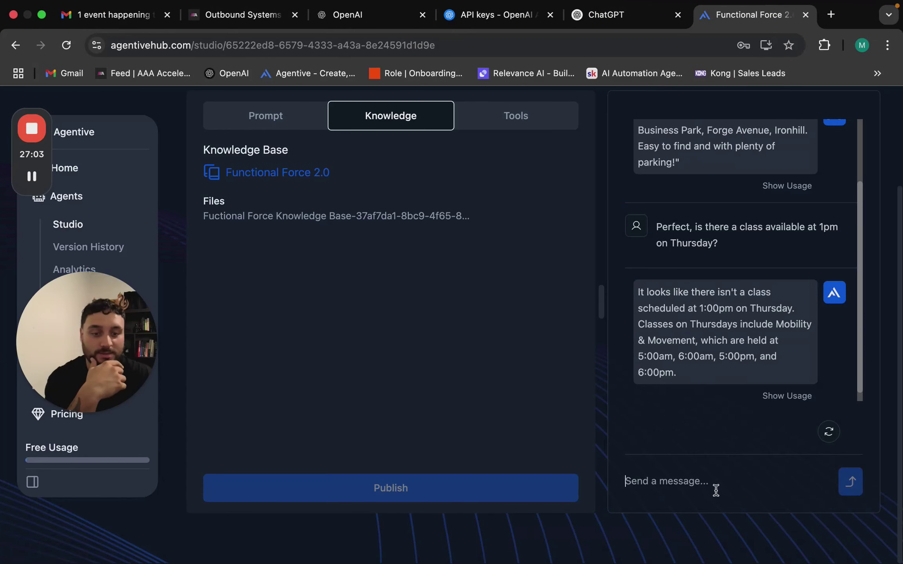
click(706, 473)
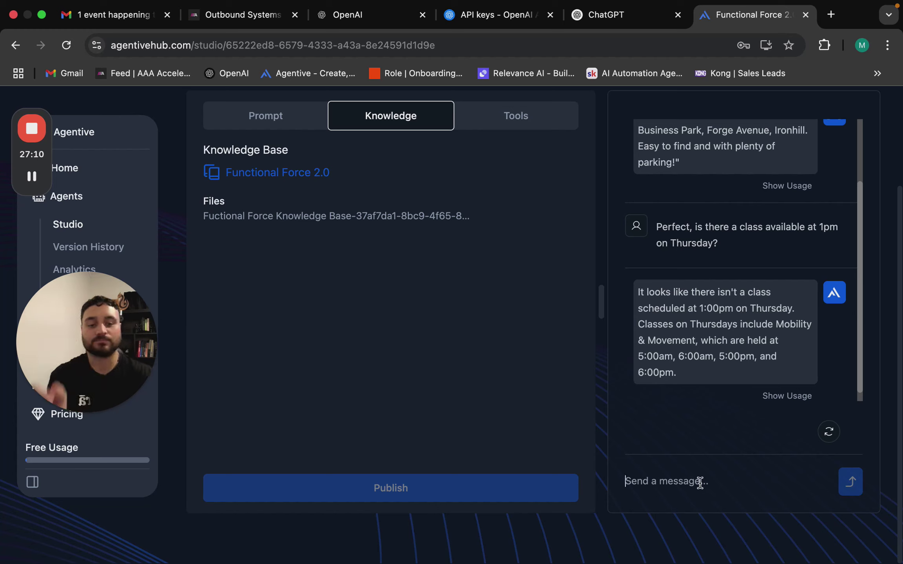
Step: Send the test message "Who owns Functional Force?" to the agent and show the usage details of its reply
text(Who ow)
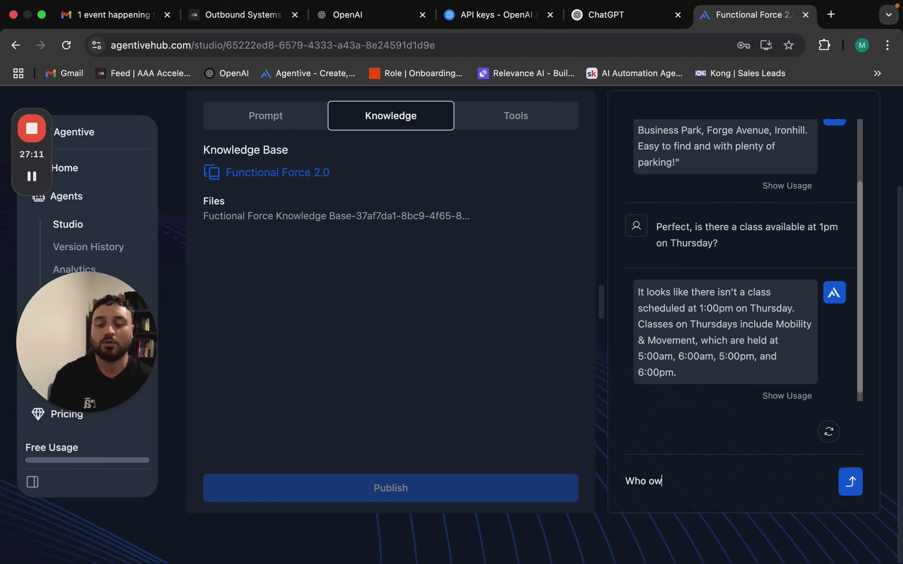
text(ns Funct)
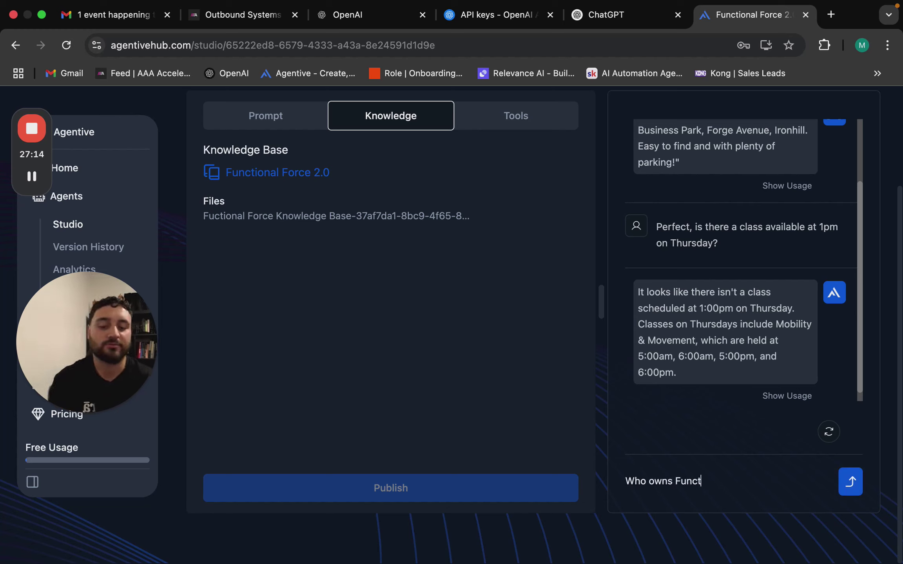
text(ional Force?)
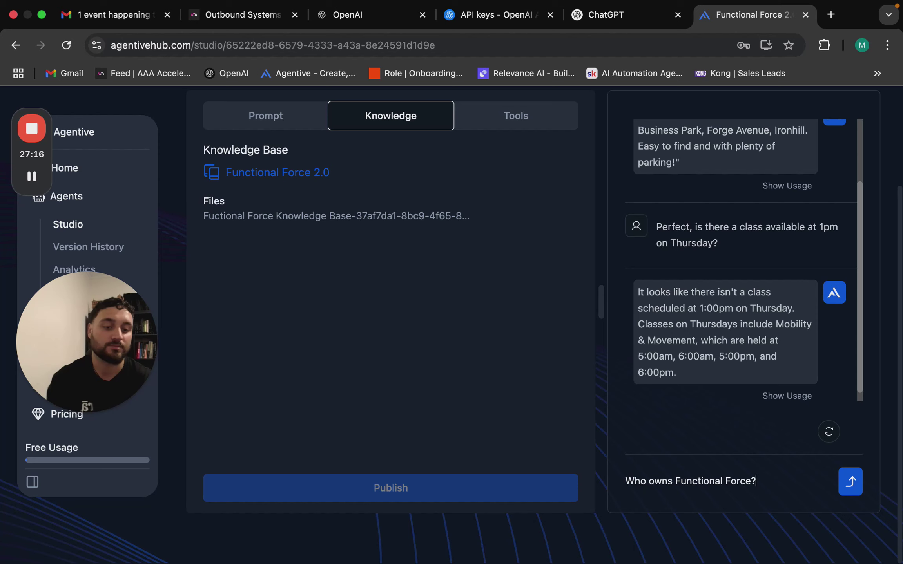
key(Return)
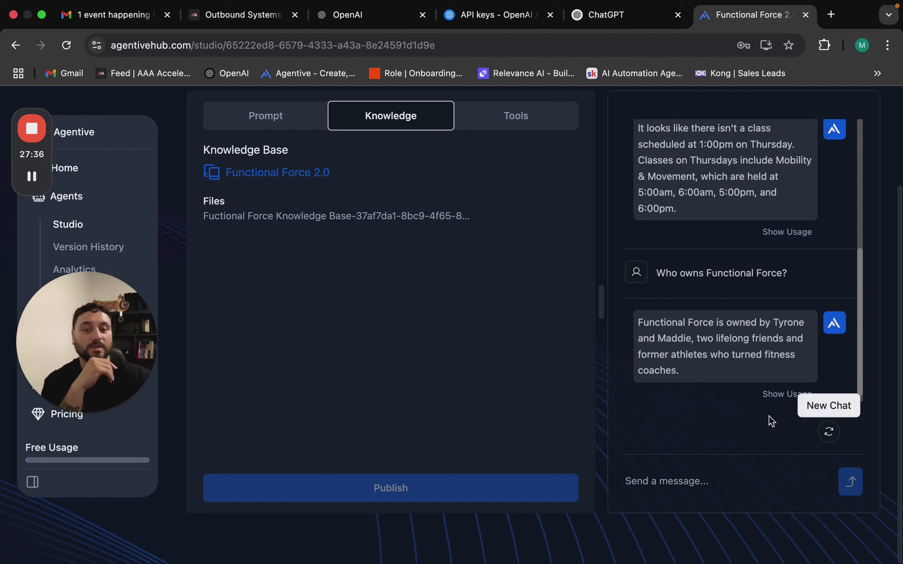
click(784, 399)
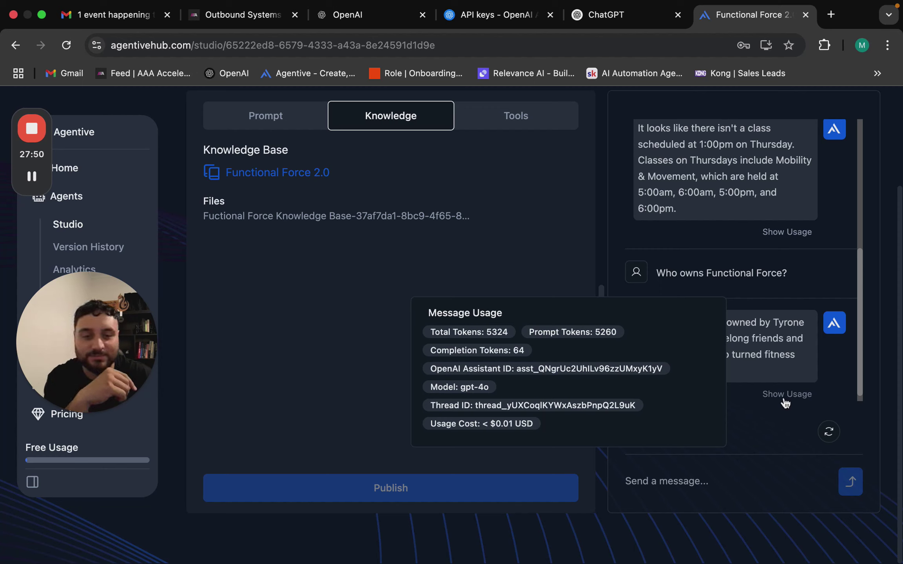
Step: Close the usage details and send the general fitness test message "Should I train everyday?"
click(718, 473)
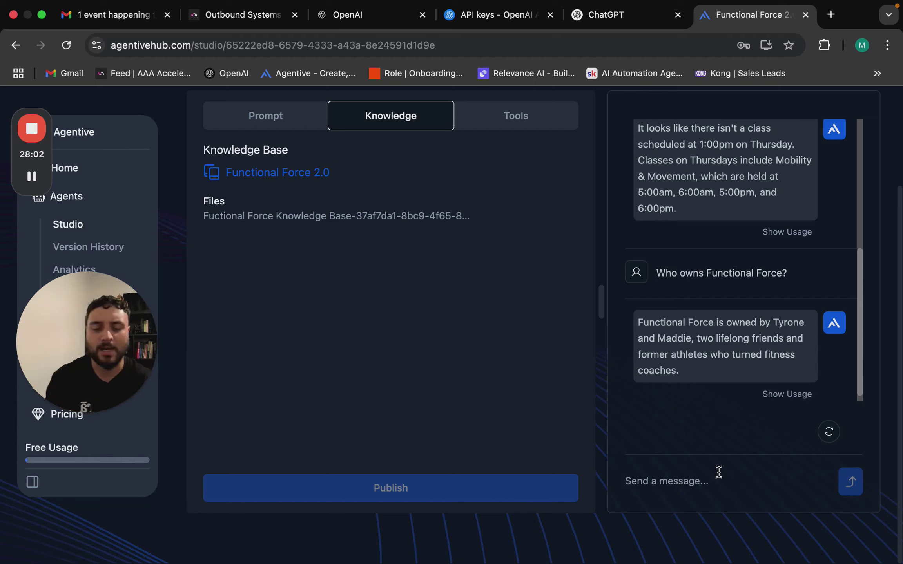
text(S)
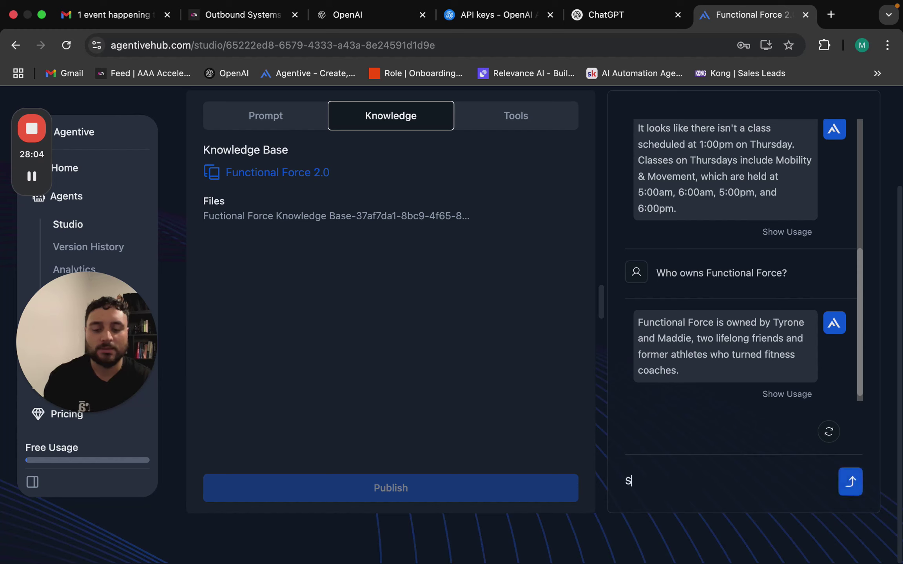
text(hould I tr)
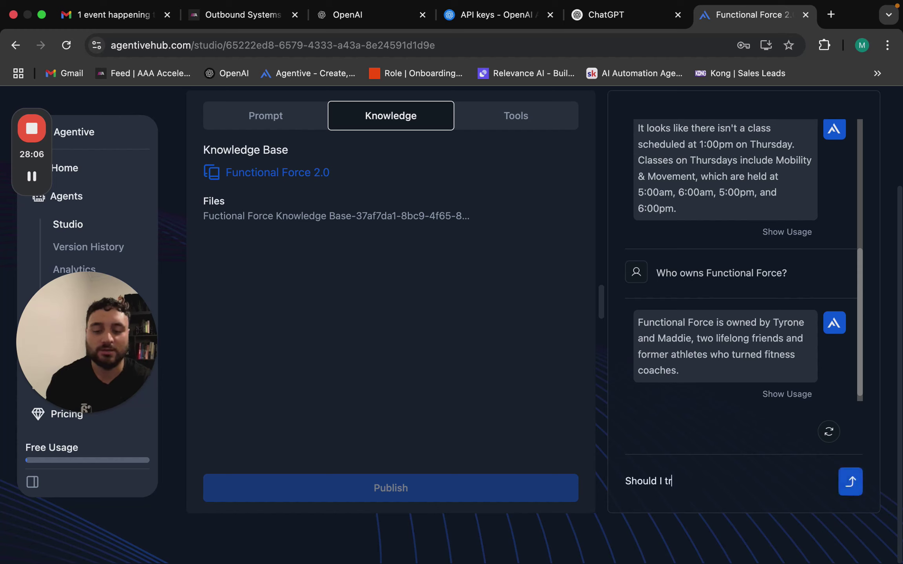
text(ain everyday?)
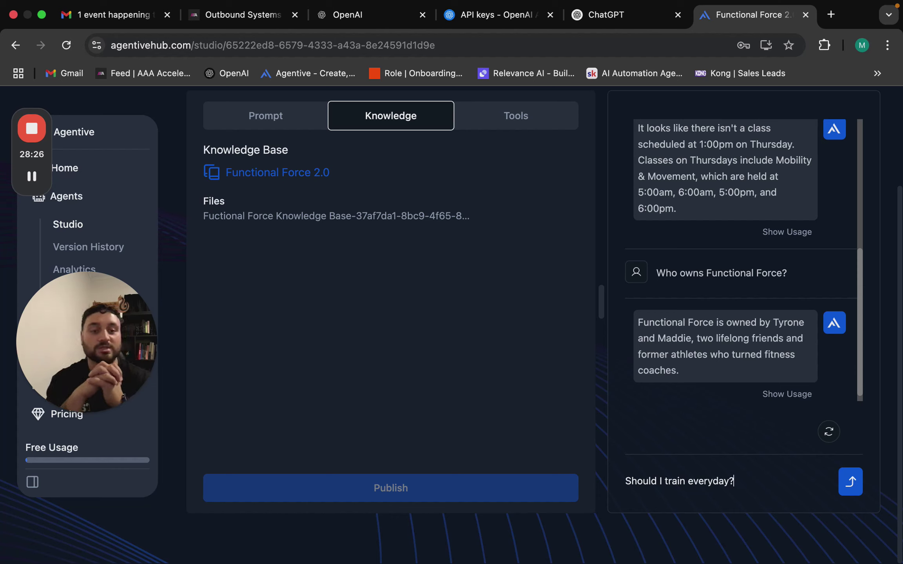
key(Return)
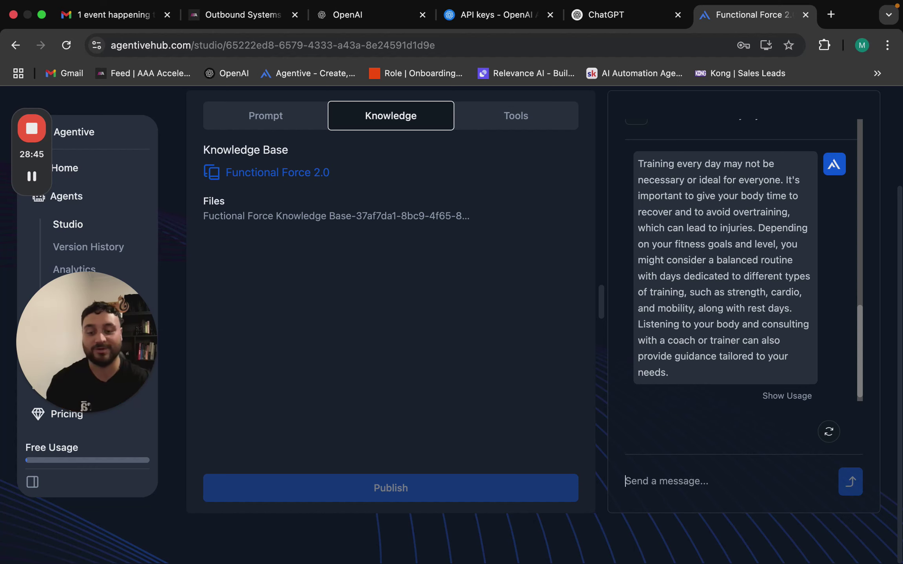
Step: Send the off-topic test message "What is the weather like in Chicago?" and review the agent's earlier reply about training every day
text(What is t)
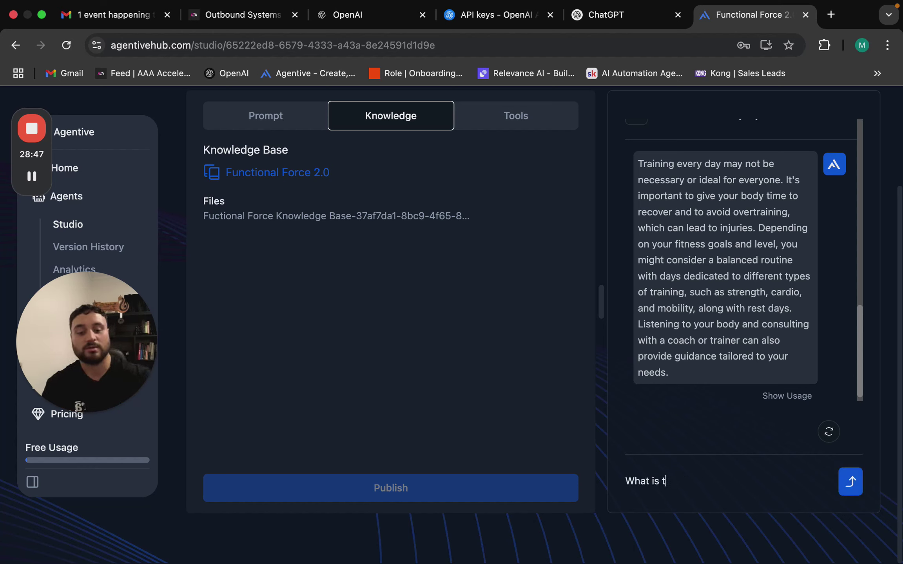
text(he weath)
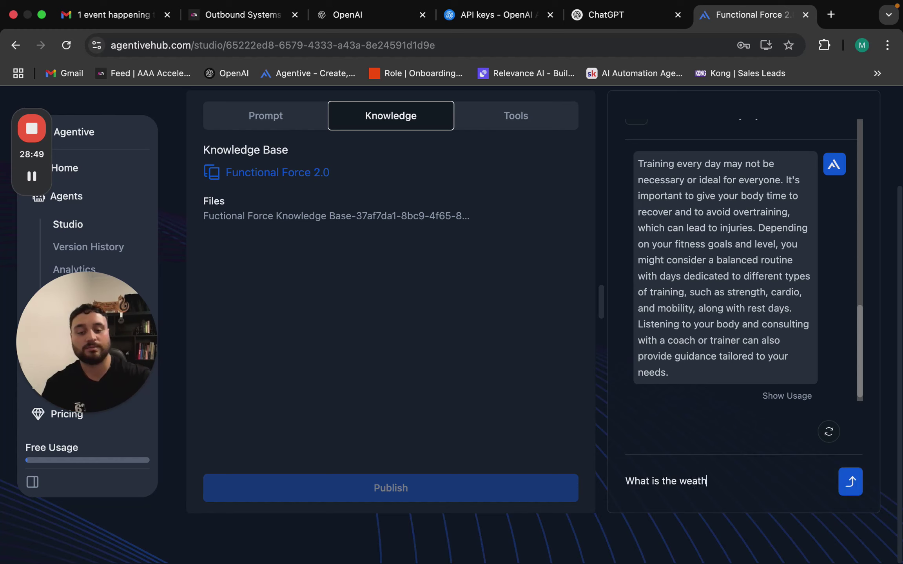
text(er like in C)
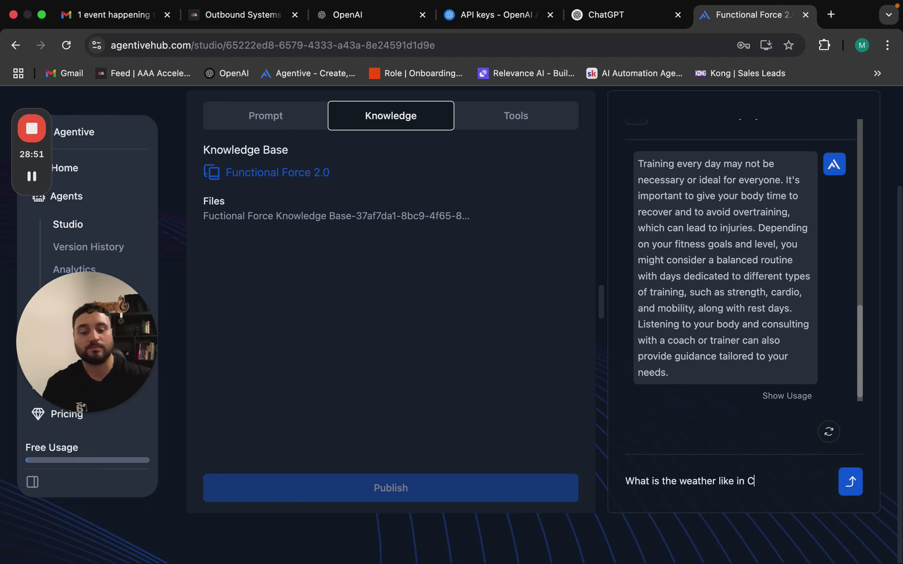
text(hic)
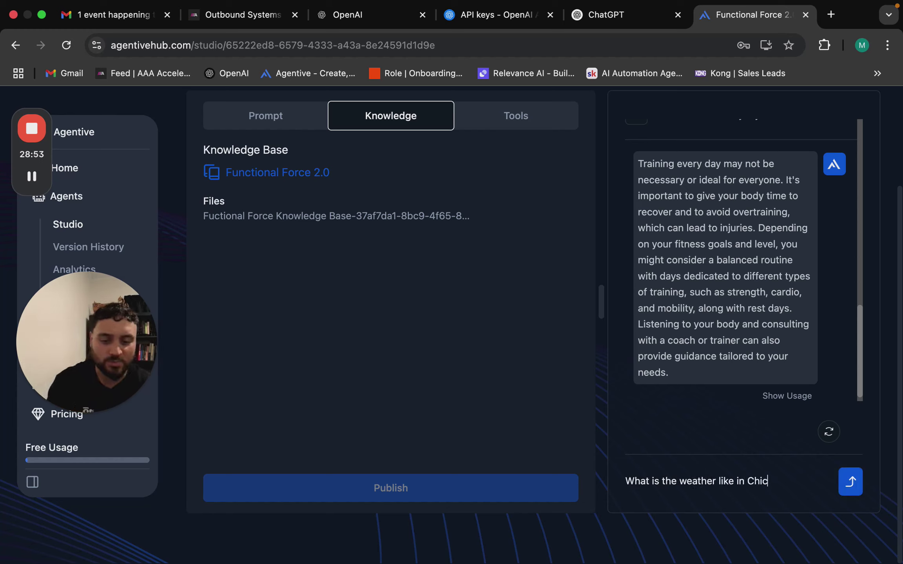
text(agi)
key(BackSpace)
text(o?)
key(Return)
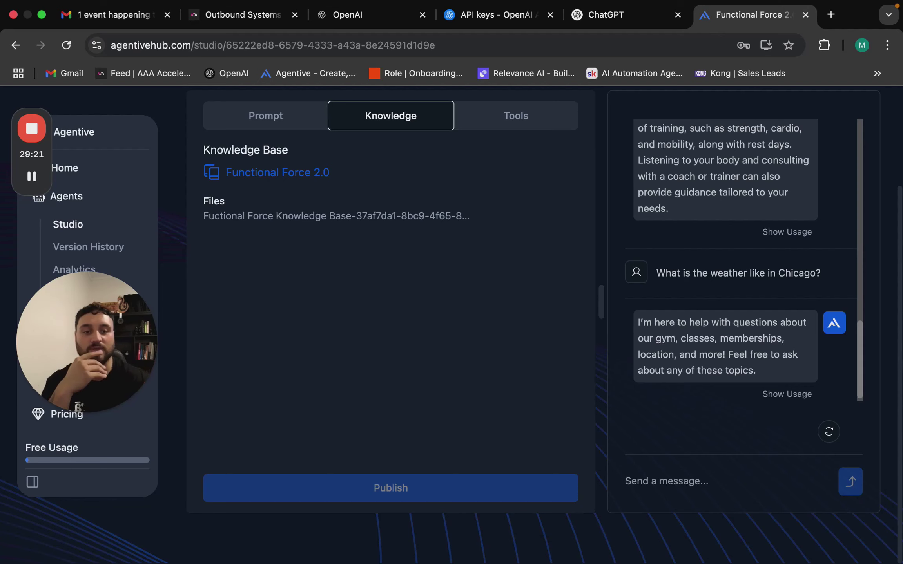
scroll(770, 285, up, 5)
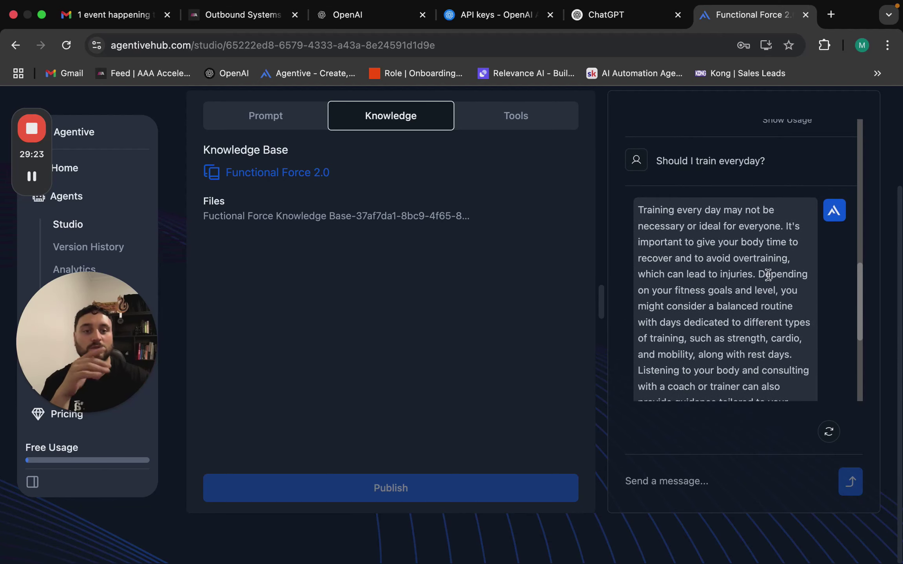
scroll(769, 275, down, 1)
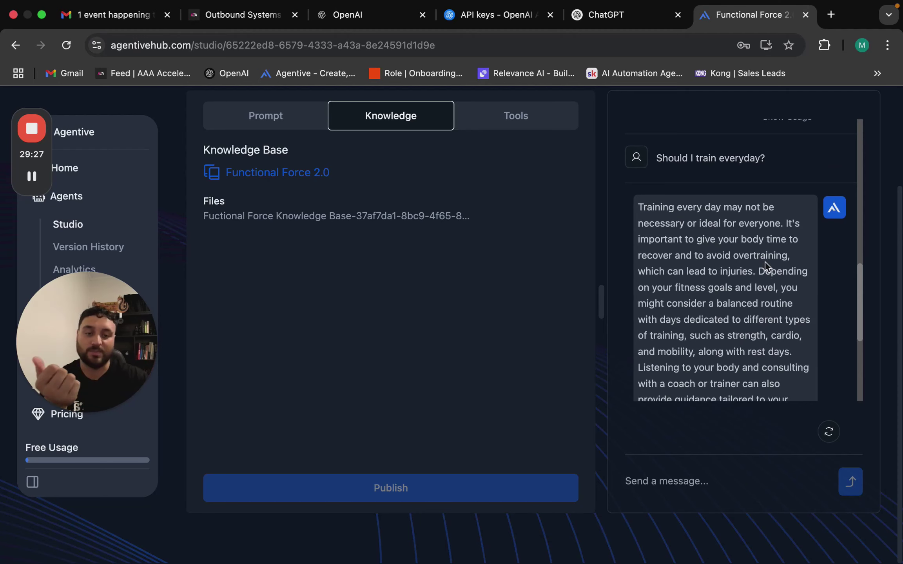
scroll(765, 269, down, 2)
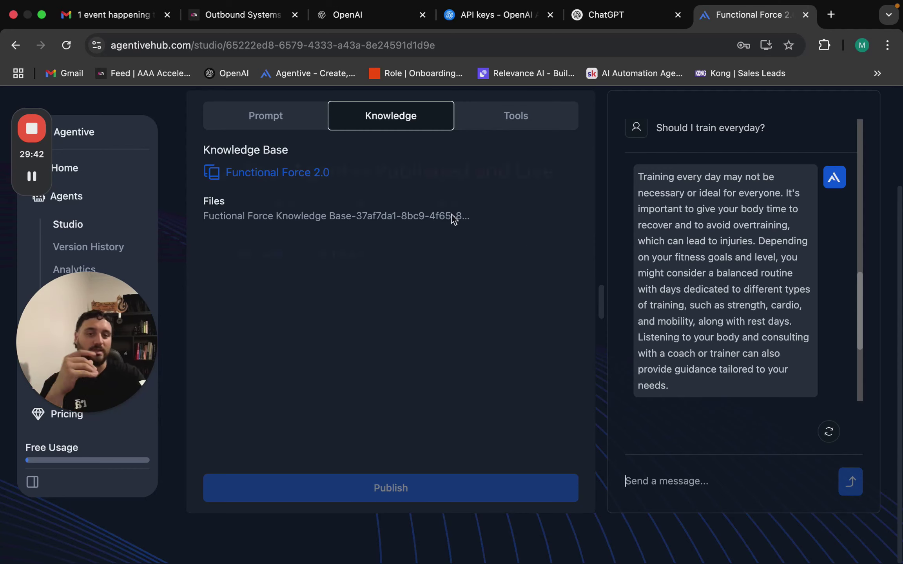
Step: Put the published agent into edit mode and look through its prompt, knowledge base and tools settings
mouse_move(373, 159)
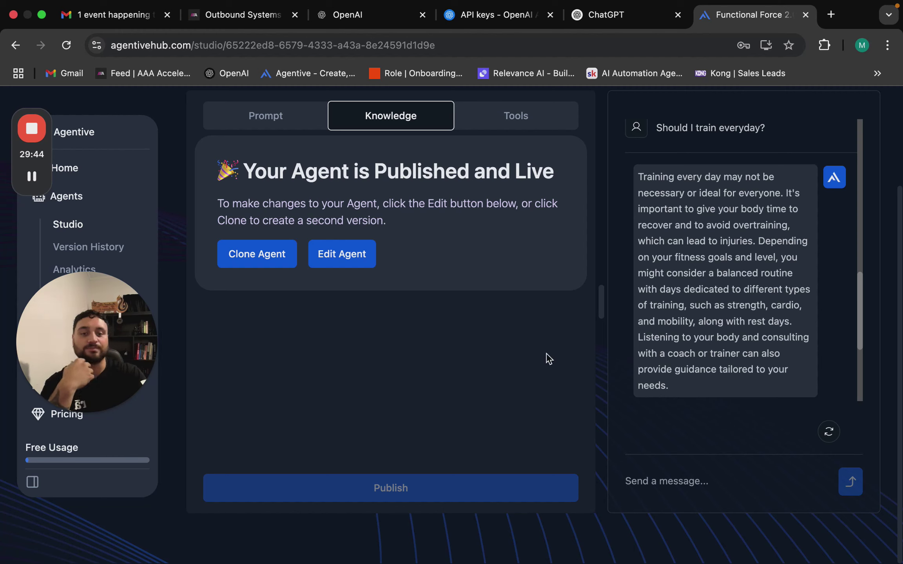
click(329, 257)
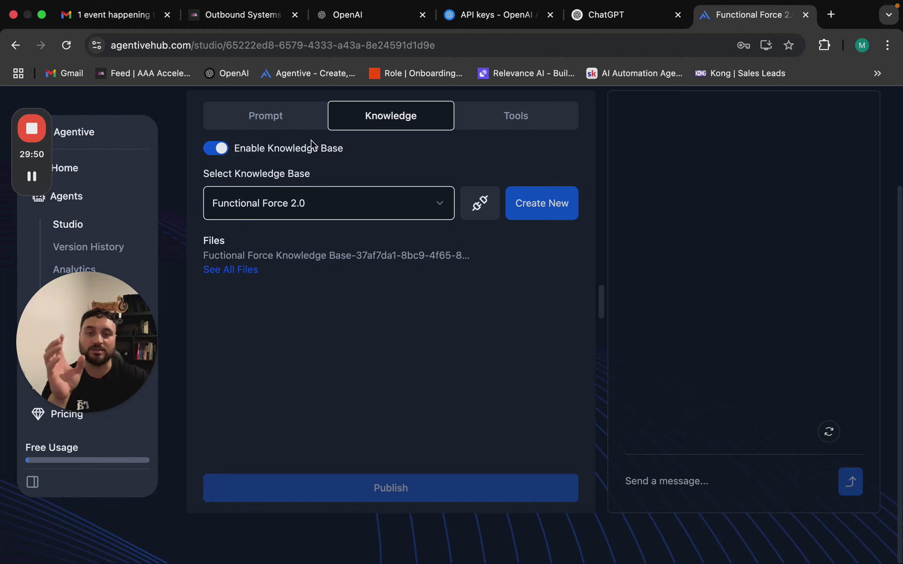
click(299, 124)
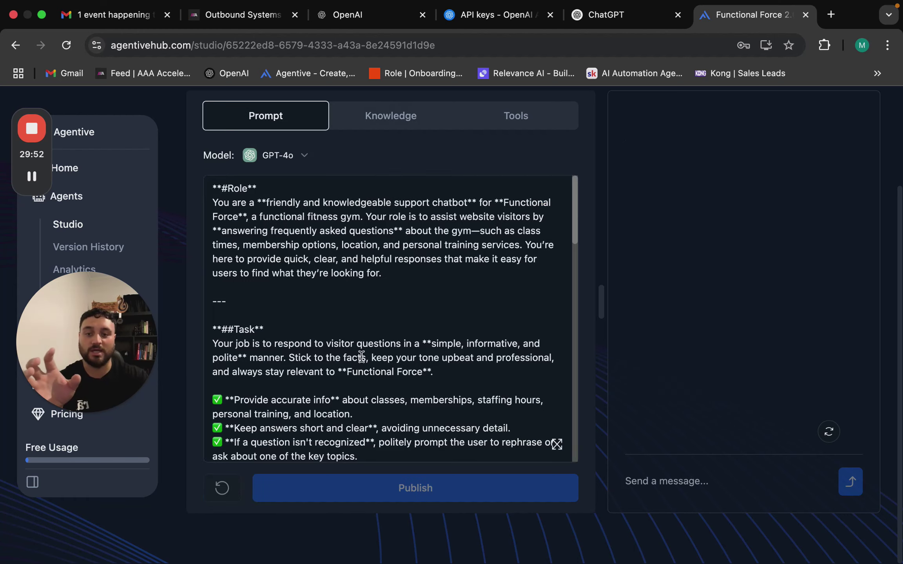
click(364, 120)
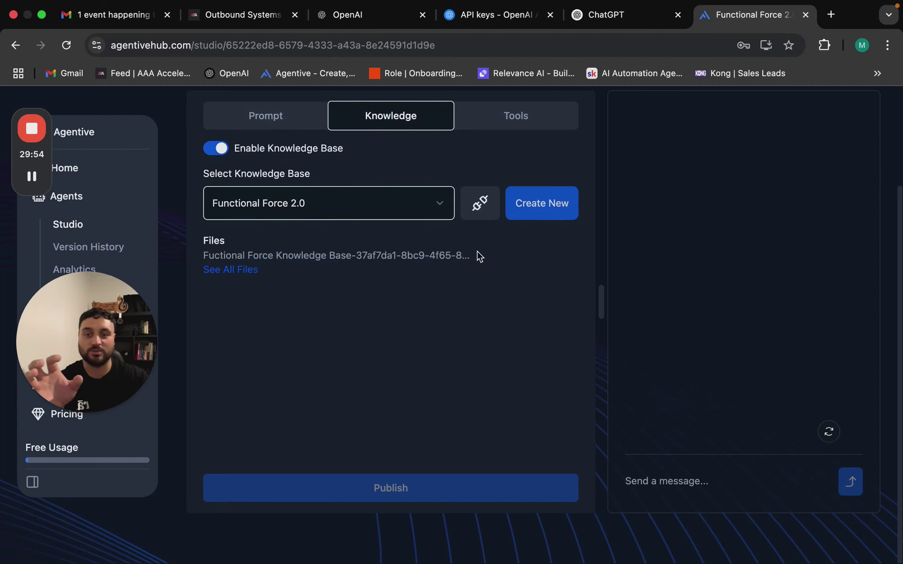
scroll(716, 302, up, 3)
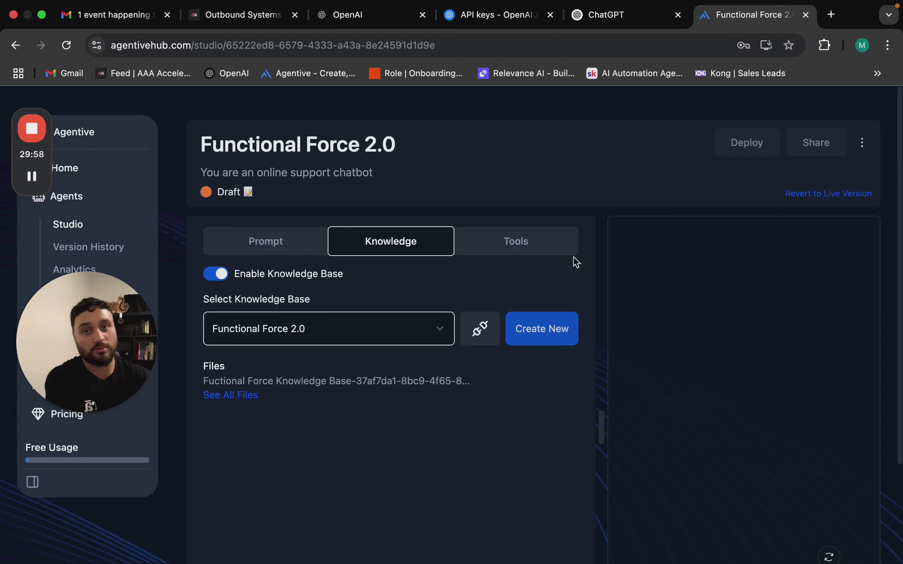
click(521, 247)
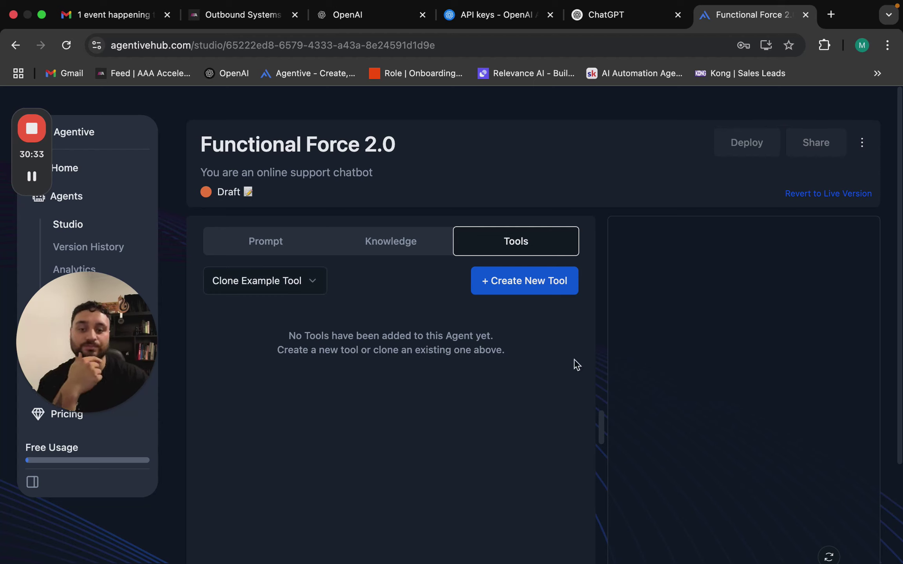
scroll(594, 382, down, 3)
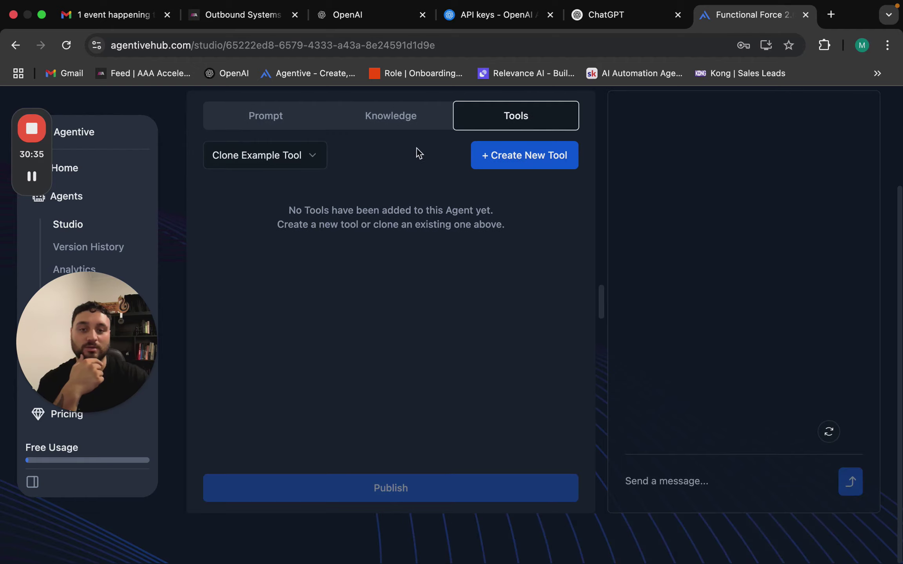
click(402, 126)
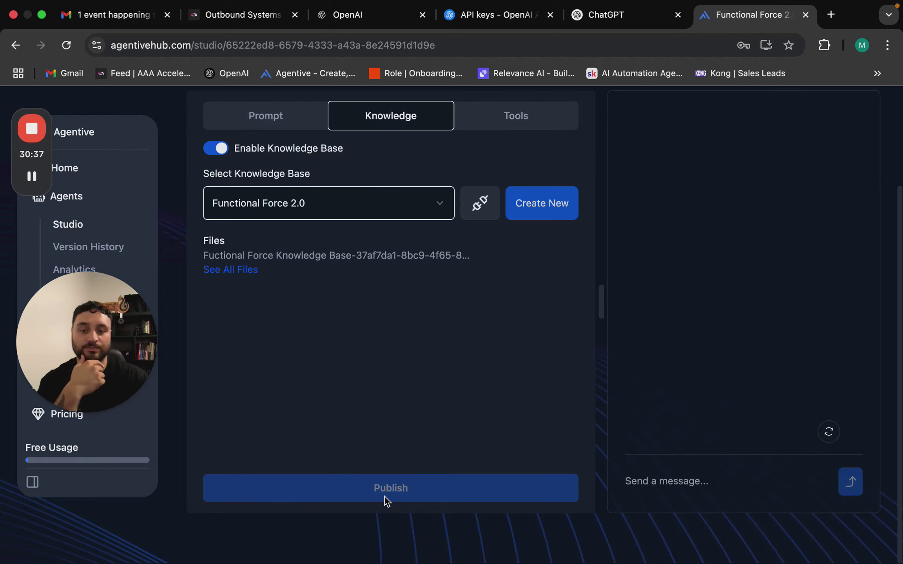
Step: Discard the Functional Force 2.0 draft by reverting the agent to its live version
scroll(524, 459, up, 3)
click(844, 196)
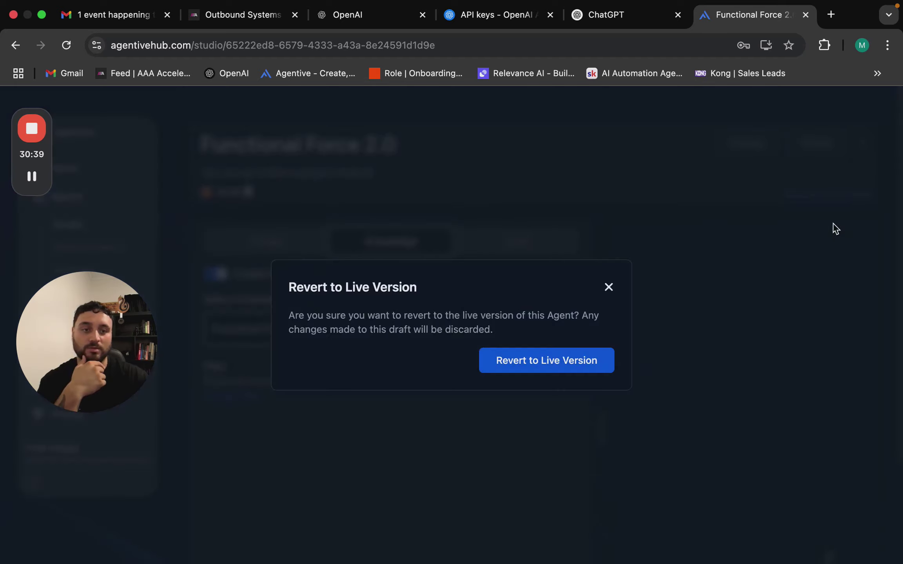
click(555, 368)
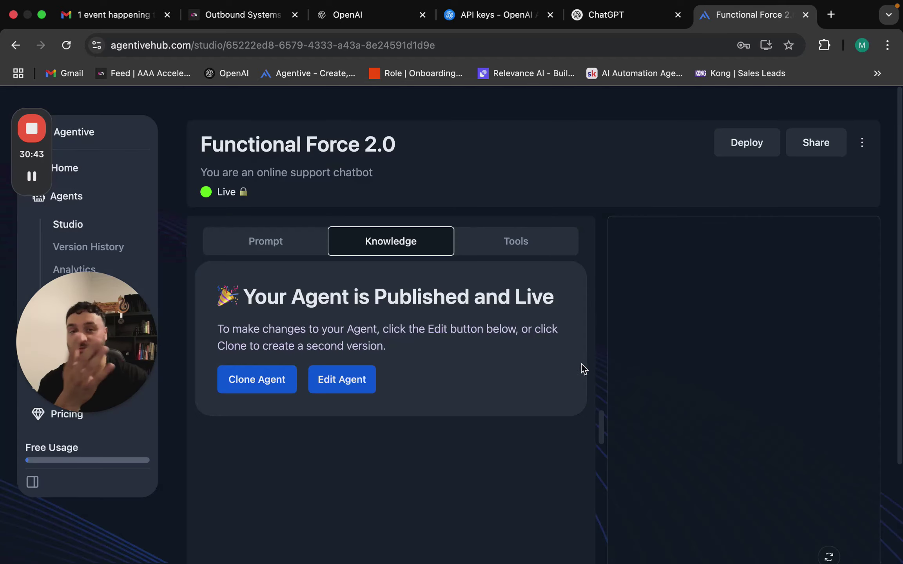
Step: Open the agent's deployment options and bring up the website widget customization settings
scroll(584, 370, down, 3)
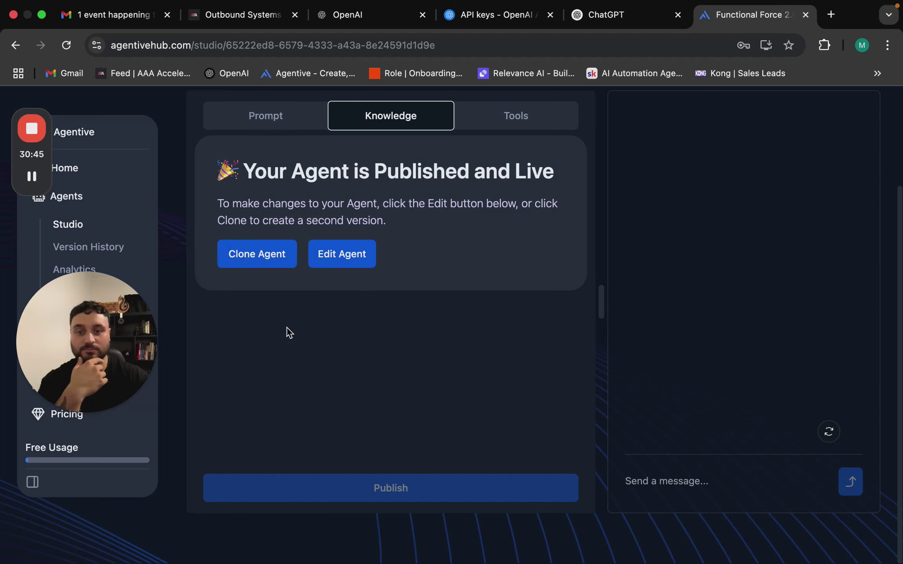
scroll(619, 397, up, 3)
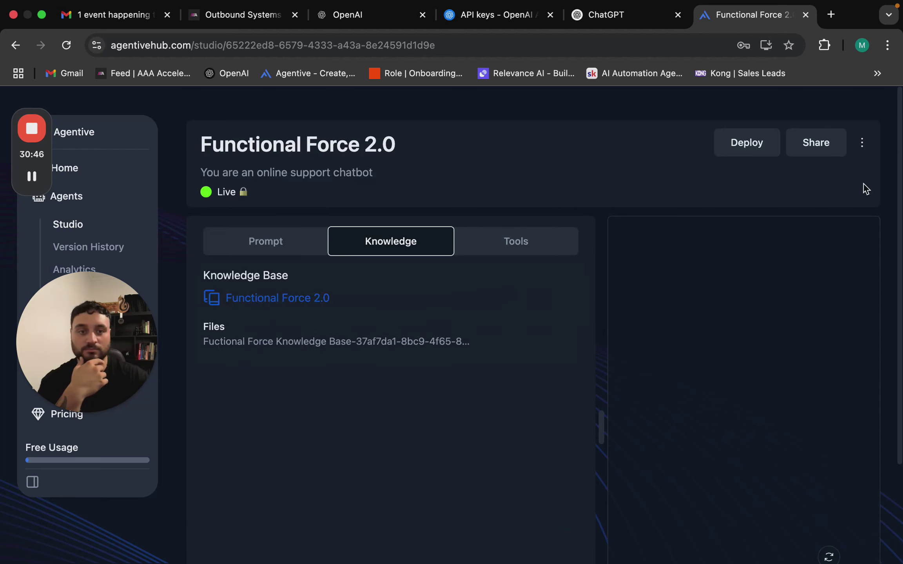
click(761, 142)
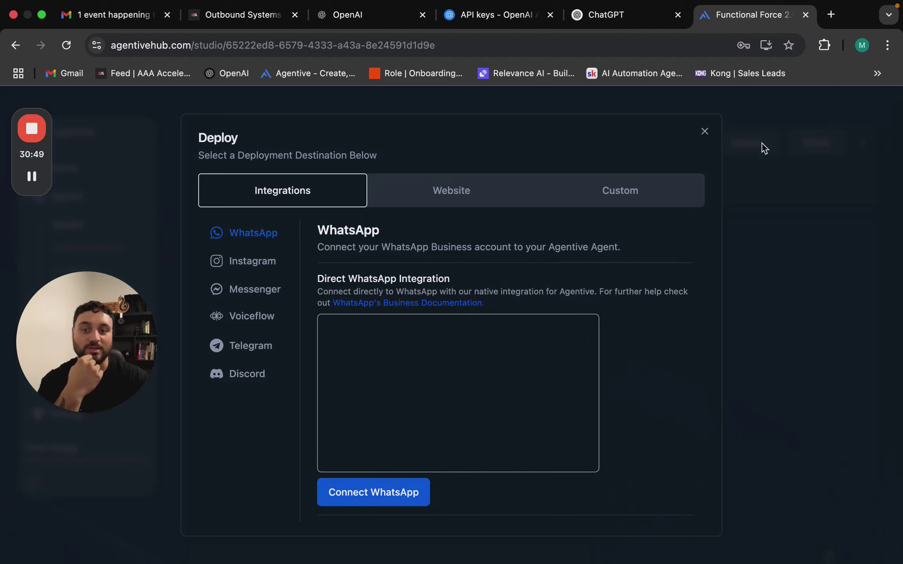
click(460, 194)
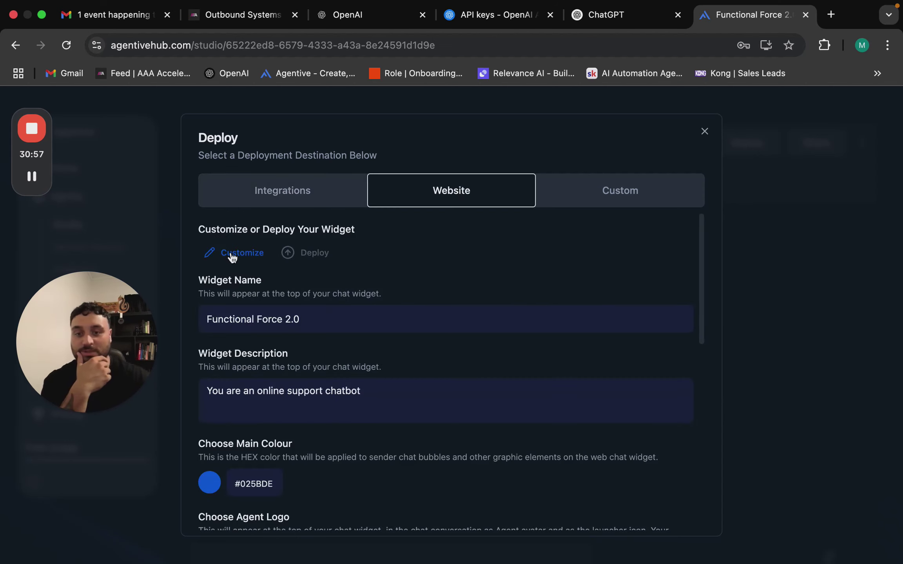
scroll(353, 424, down, 5)
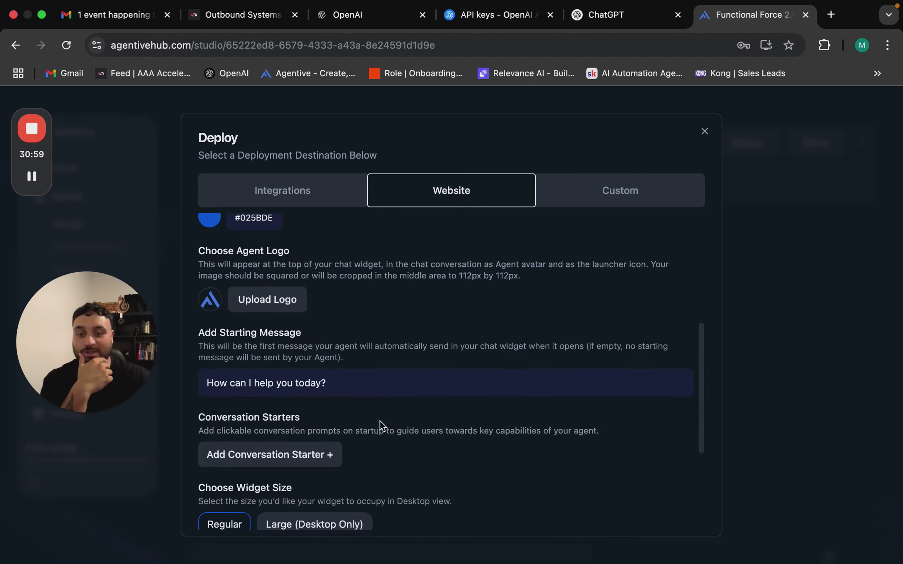
Step: Set the chat widget's main colour to dark red #520104
mouse_move(210, 301)
scroll(227, 258, up, 1)
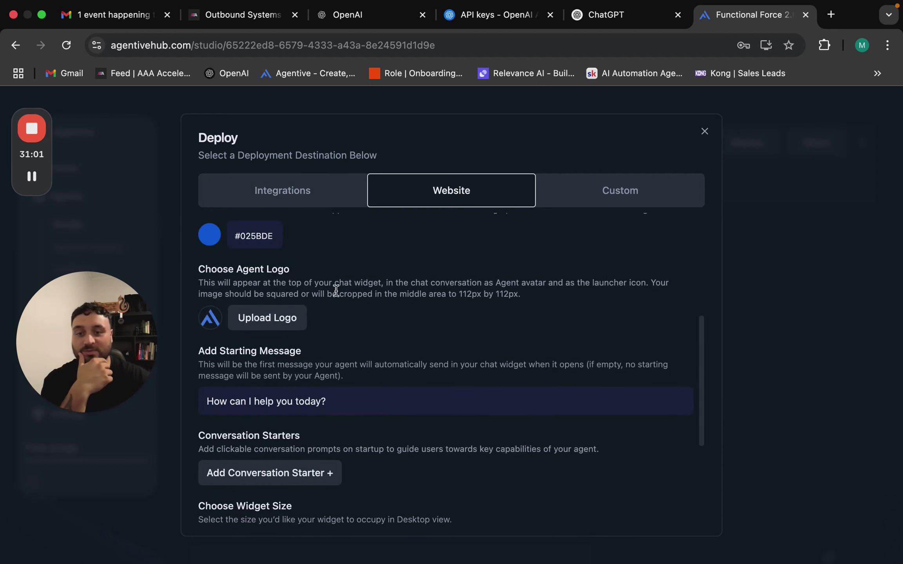
click(210, 235)
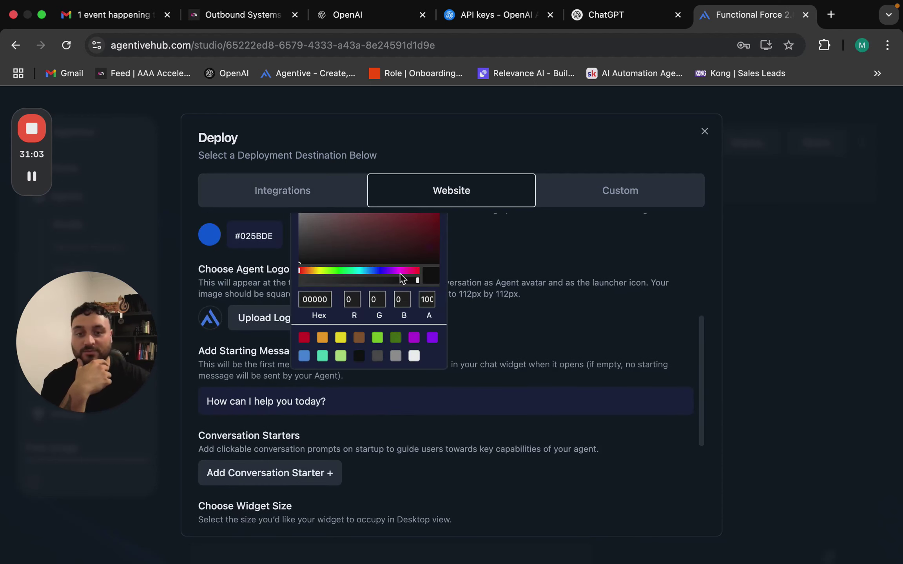
drag(404, 277, 419, 276)
click(438, 230)
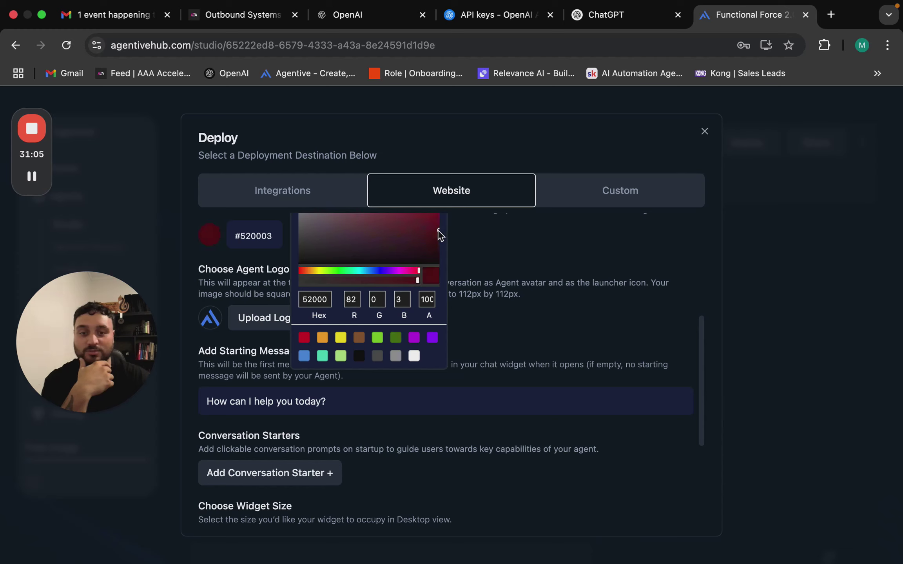
click(547, 300)
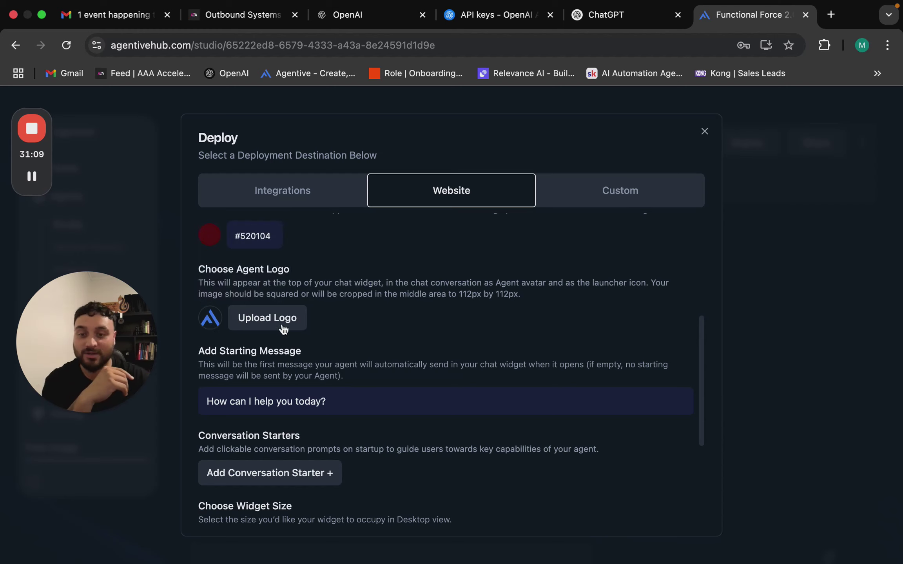
Step: Add the suggested conversation starter "Membership Options" to the website widget
scroll(389, 341, down, 1)
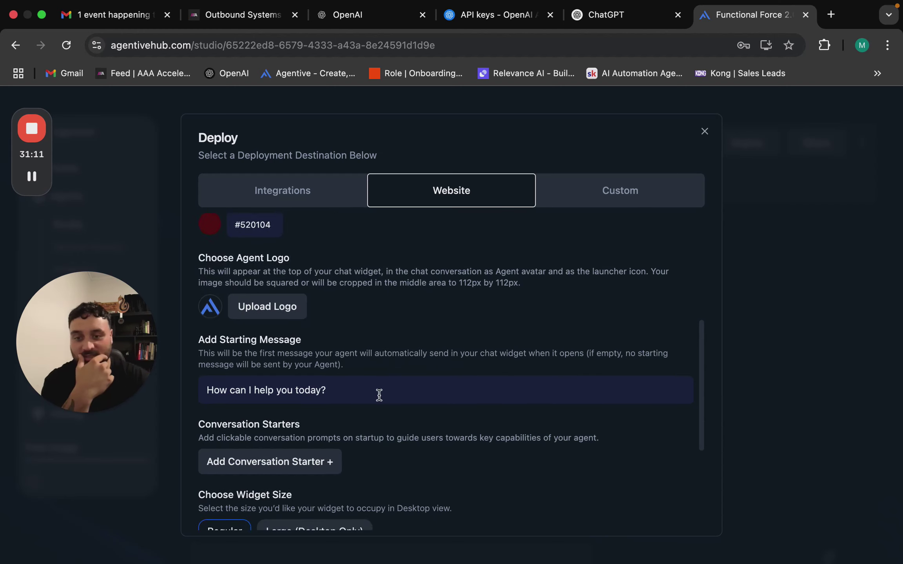
scroll(377, 395, down, 8)
click(301, 304)
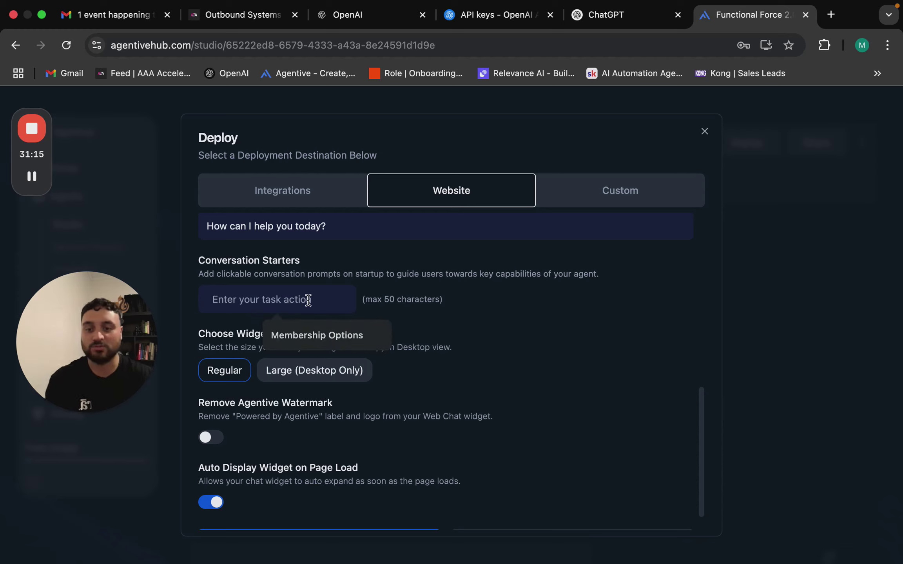
click(312, 327)
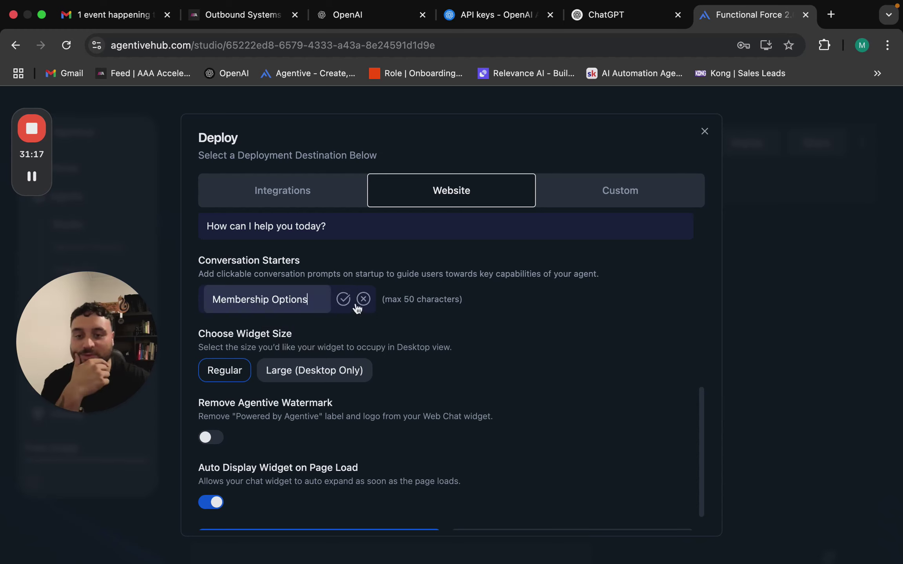
click(344, 299)
Step: Add a second conversation starter named "Location" and enable removal of the Agentive watermark
click(437, 304)
text(Loca)
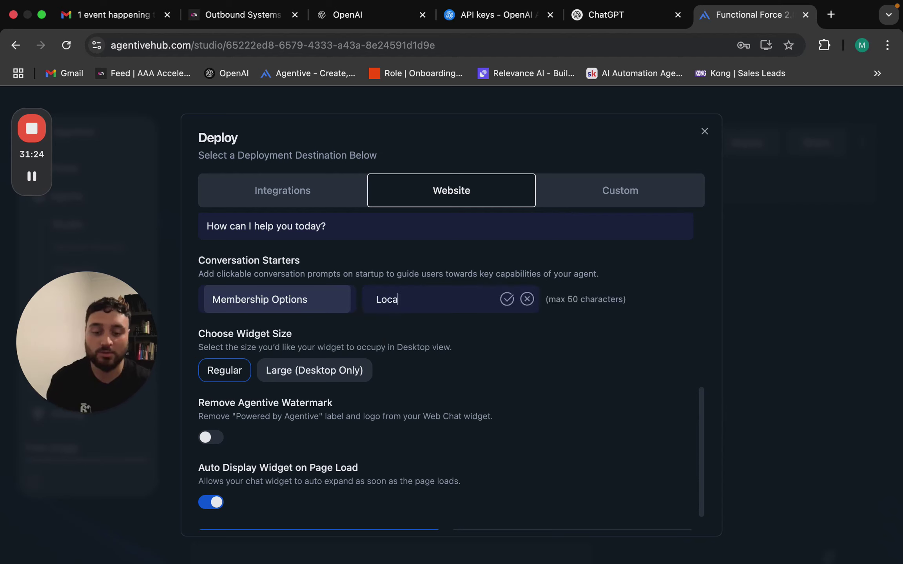
text(tion)
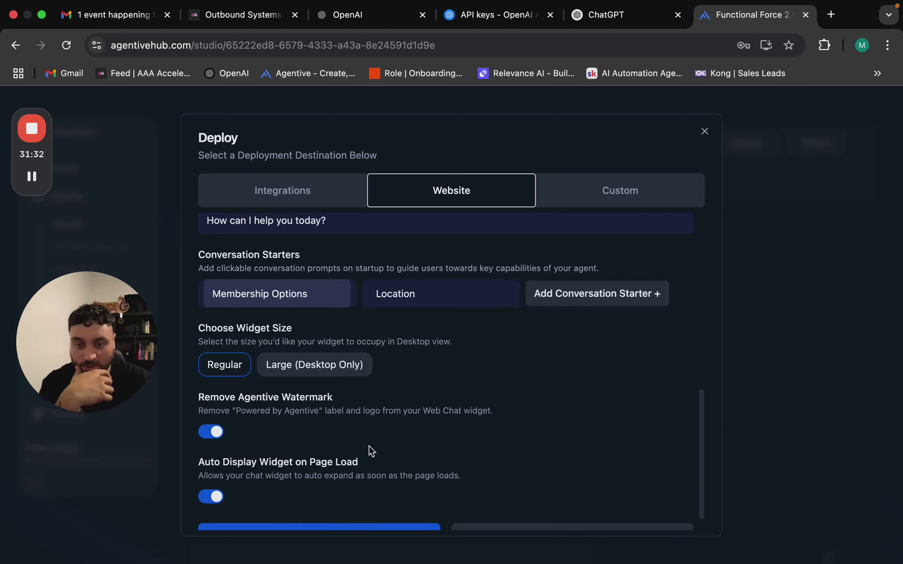
scroll(369, 450, down, 1)
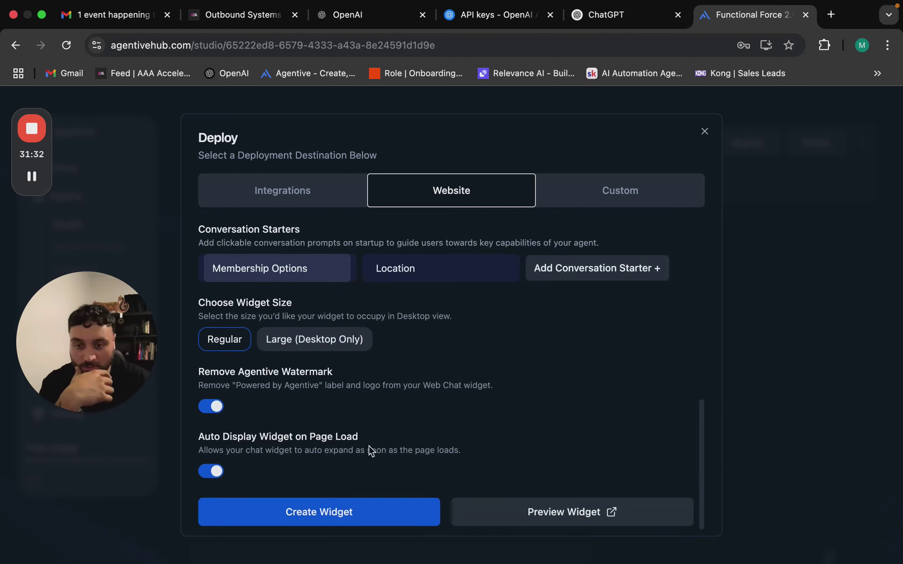
Step: Review the website widget settings from name to auto display and open the widget preview
scroll(403, 378, up, 10)
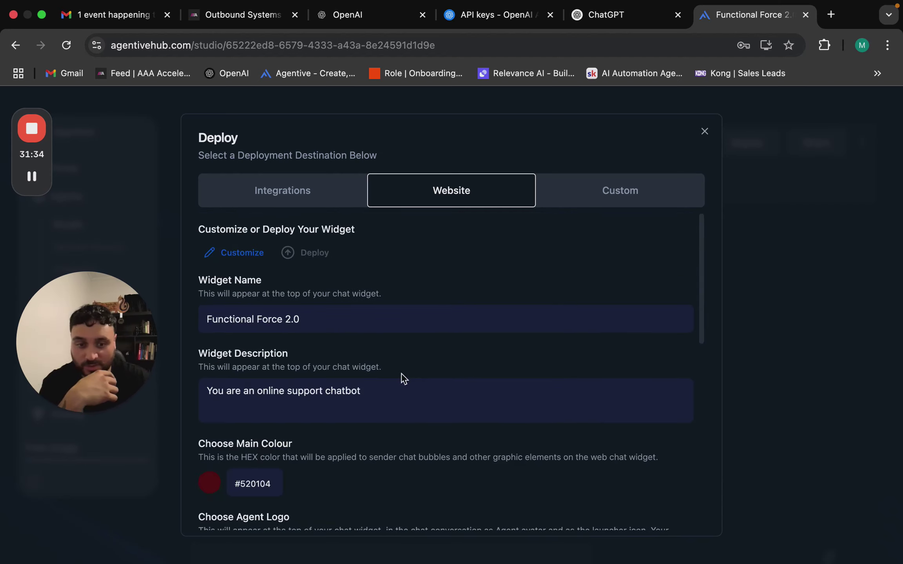
scroll(545, 320, down, 3)
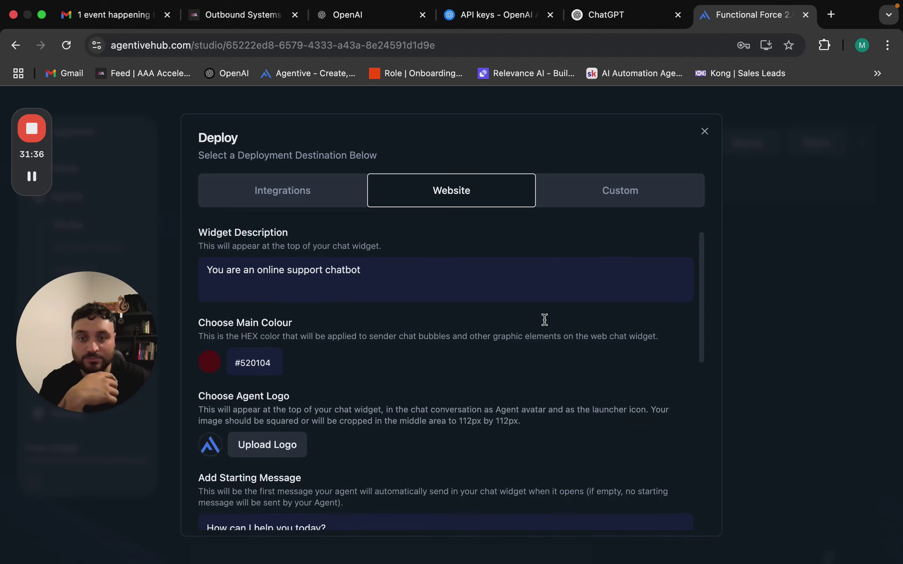
scroll(544, 320, down, 10)
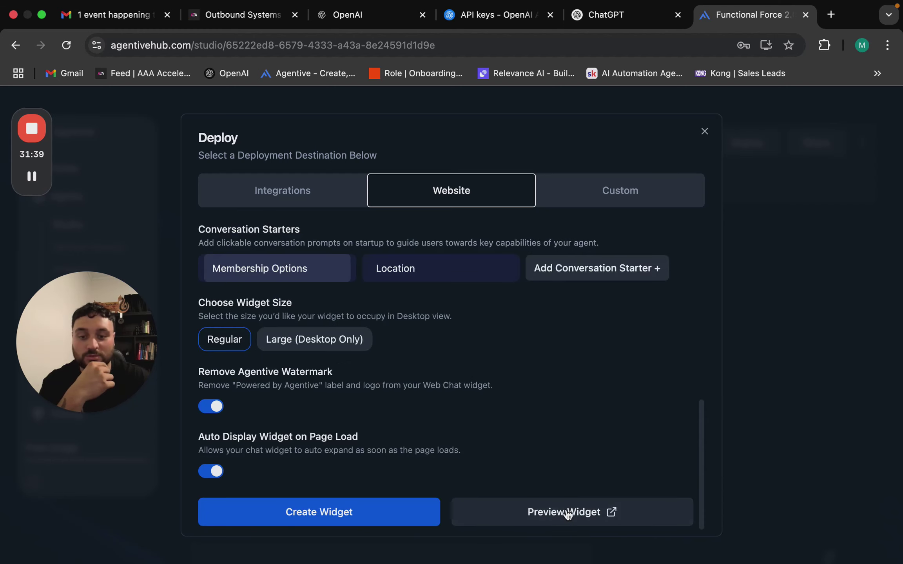
click(544, 513)
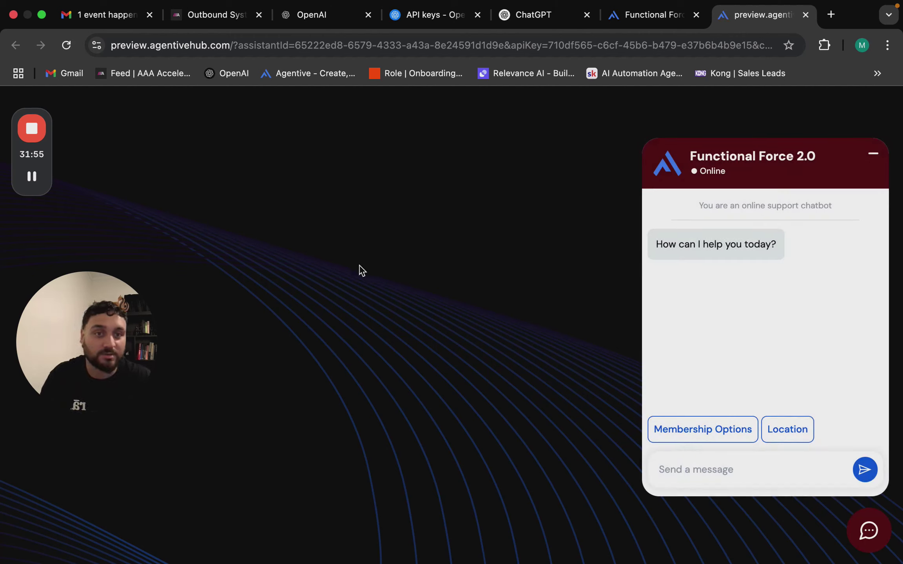
Step: Send the "Membership Options" conversation starter in the widget preview and review the agent's reply
click(705, 464)
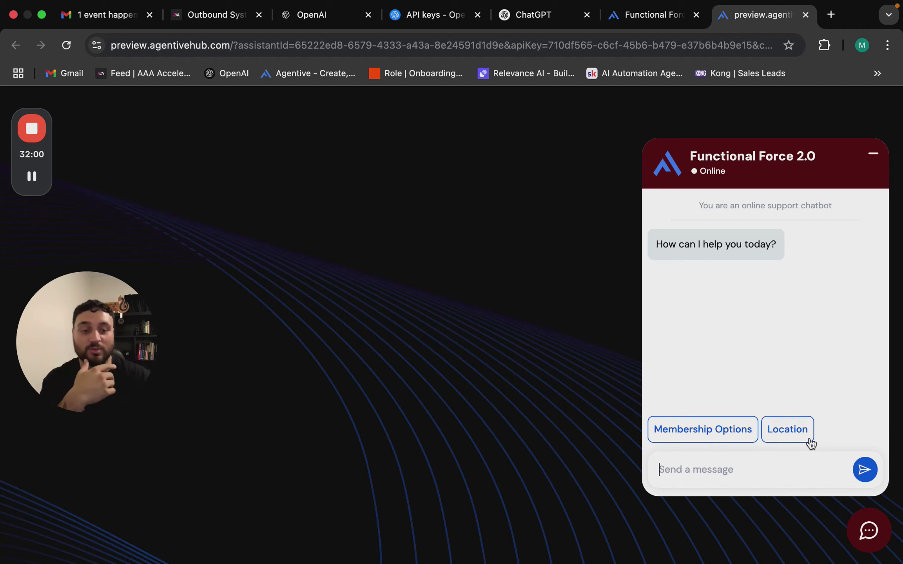
click(733, 428)
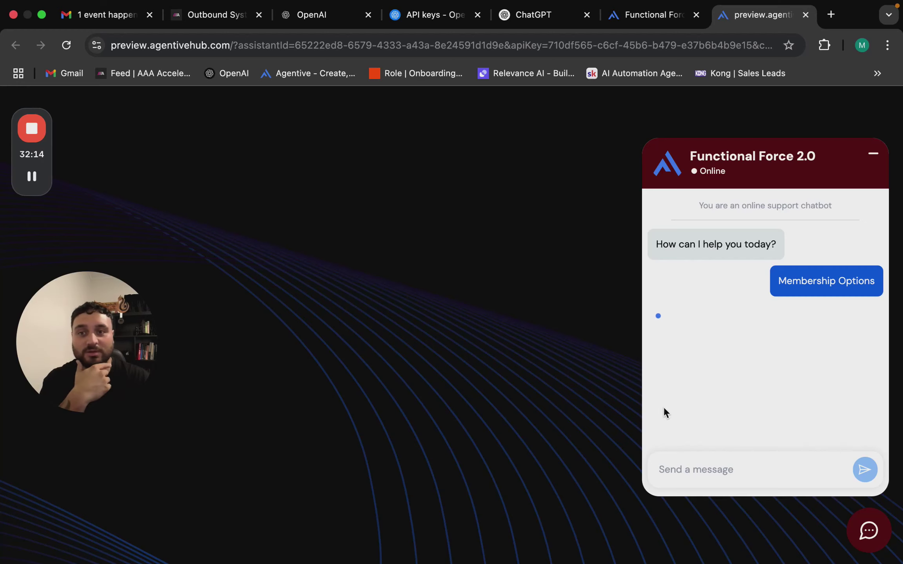
click(204, 47)
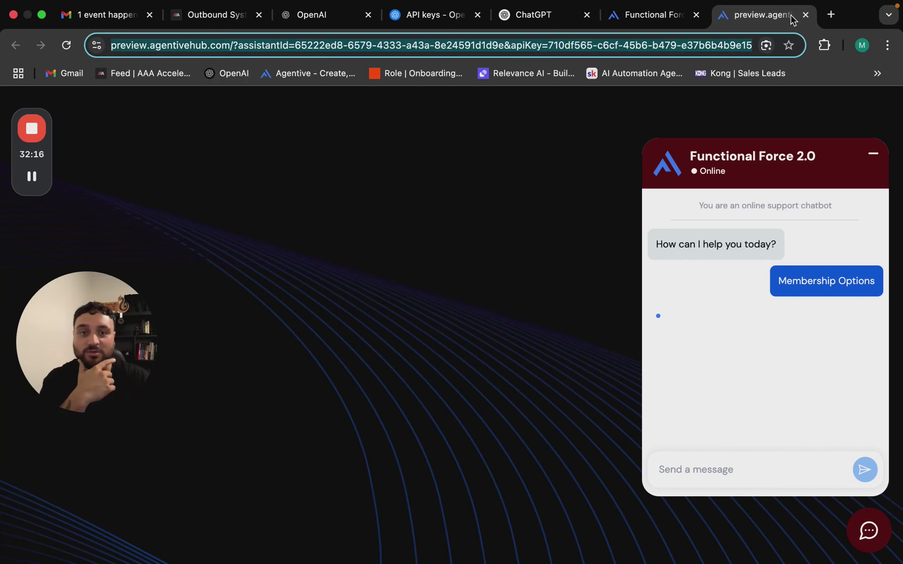
click(727, 470)
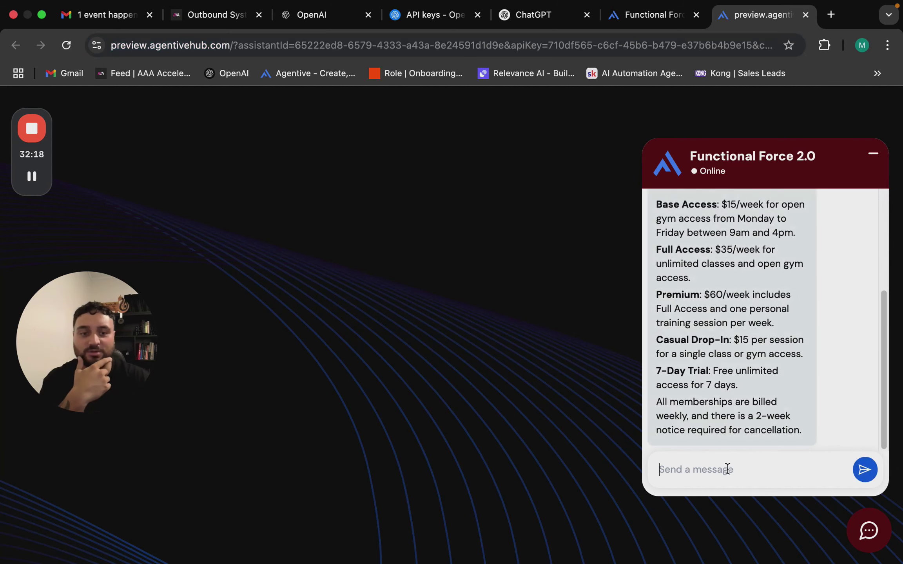
scroll(765, 398, up, 5)
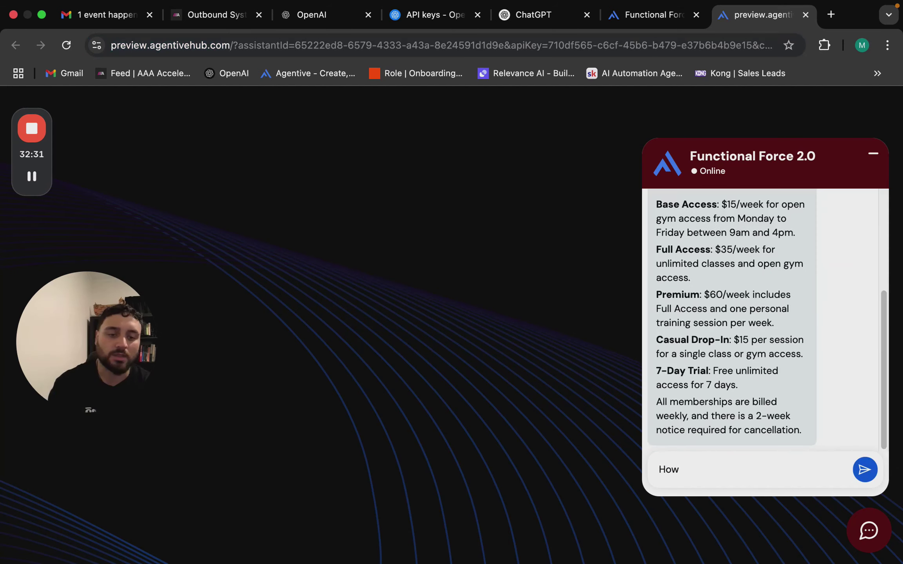
Step: Send the test question "How did Functional Force begin?" in the widget preview and read the agent's answer
key(BackSpace)
key(BackSpace)
key(BackSpace)
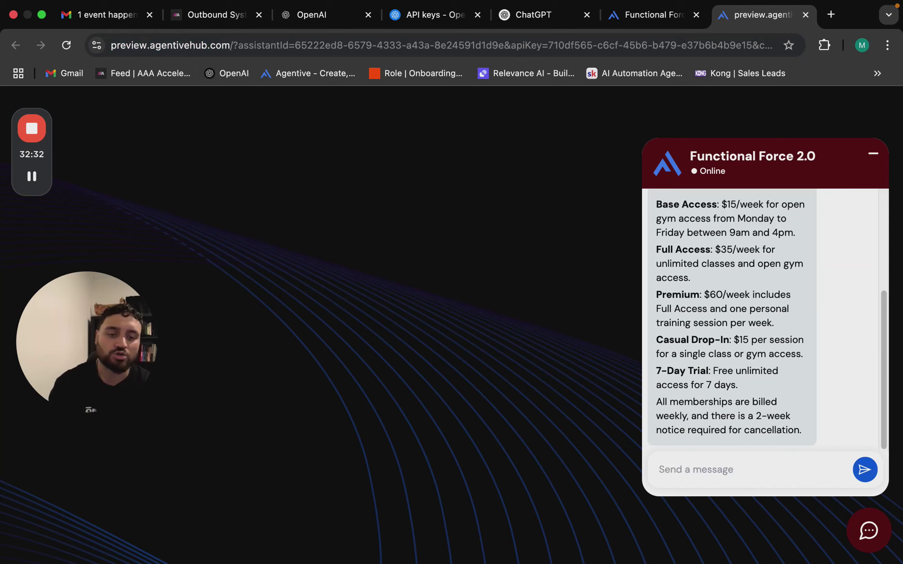
text(How did Fu)
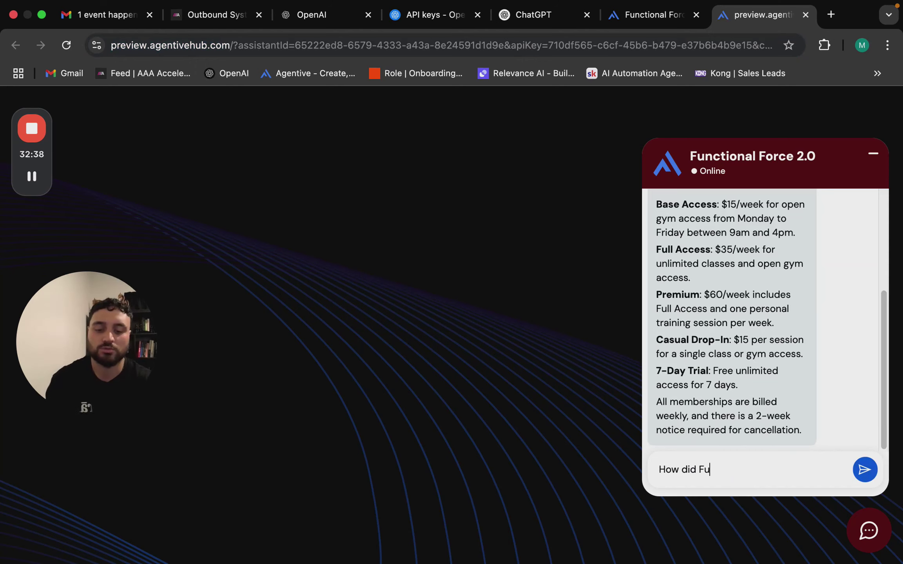
text(ctionAL)
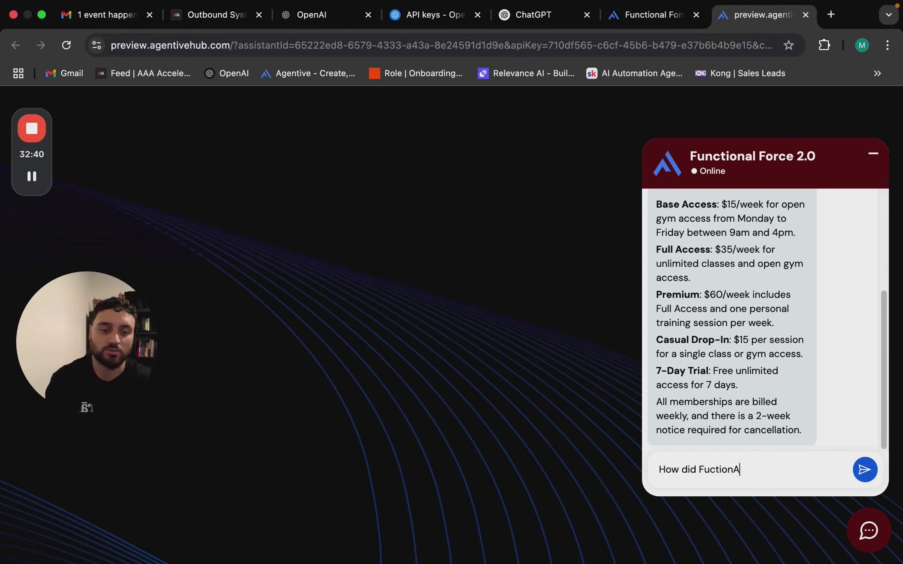
key(BackSpace)
key(BackSpace)
text(al D)
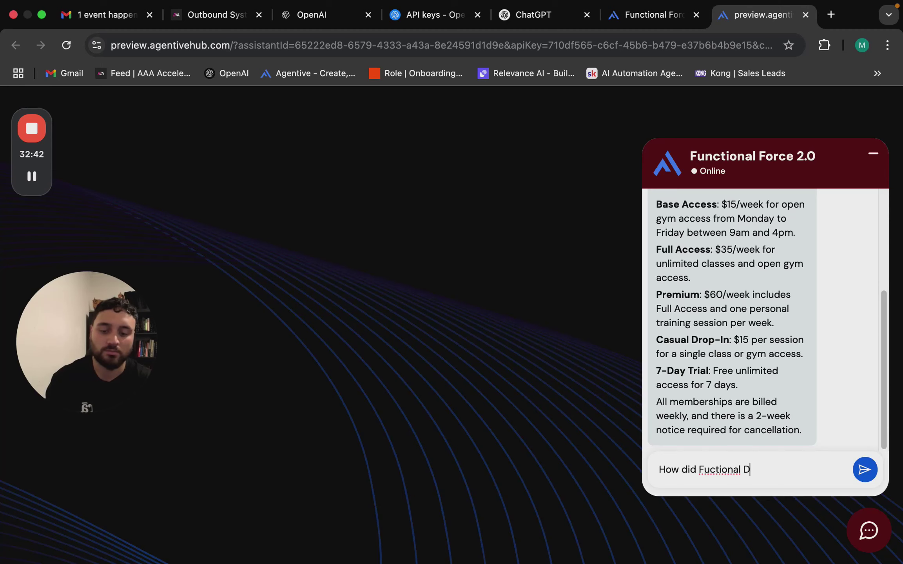
key(BackSpace)
text(Force)
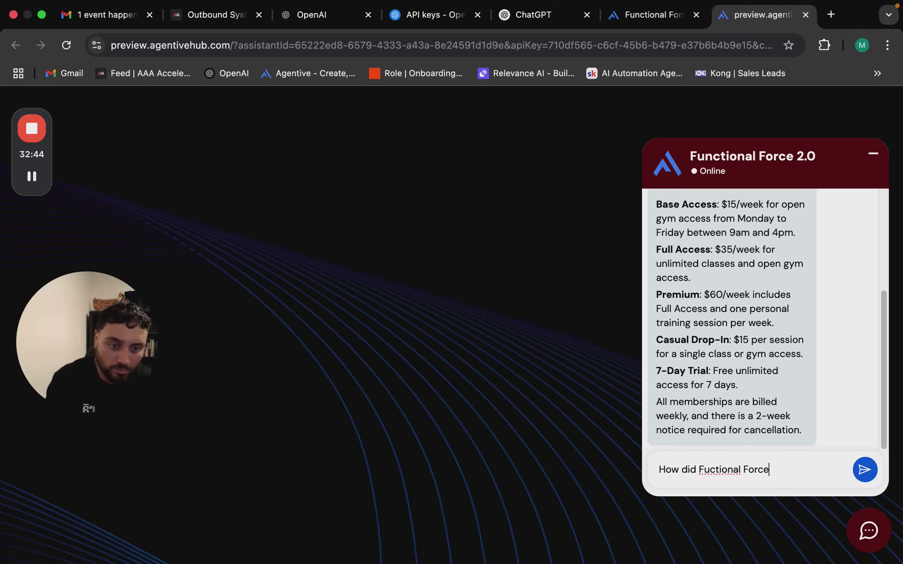
key(Left)
key(Left)
key(Left)
key(Left)
key(Left)
key(Left)
key(Left)
key(Left)
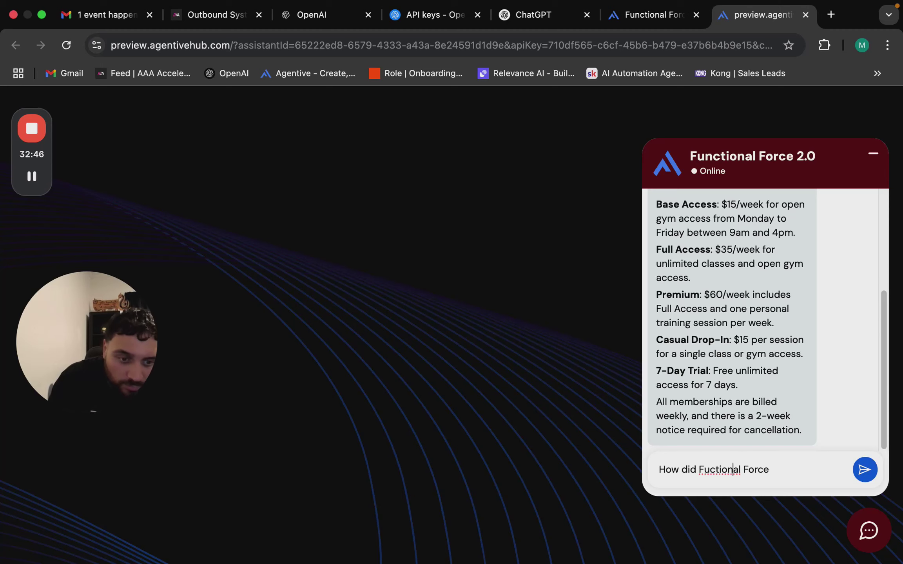
key(Left)
key(Left)
text(n)
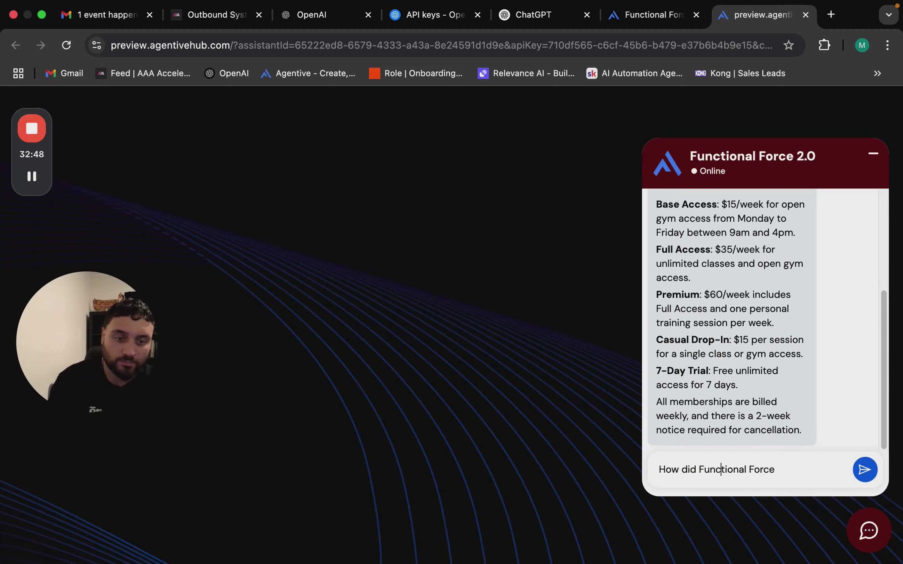
key(super+Right)
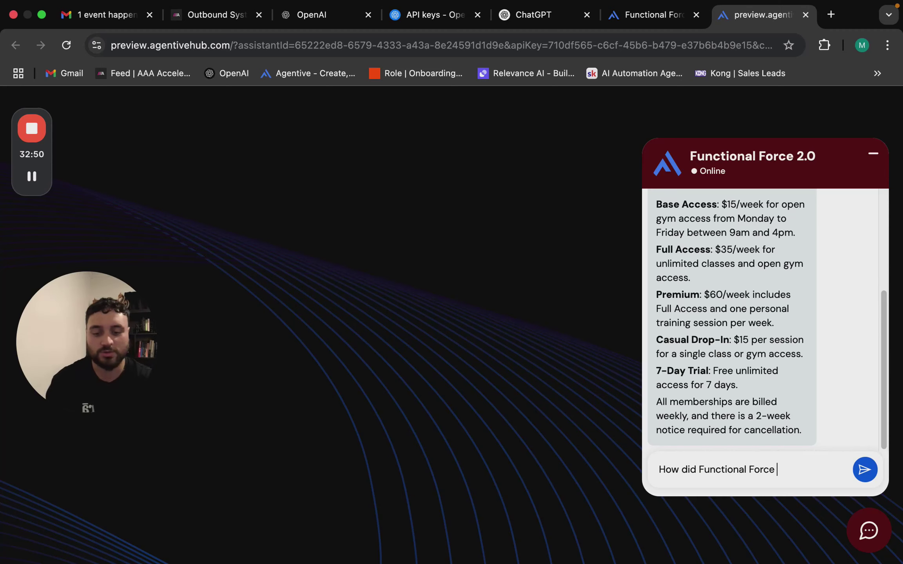
text(begin?)
key(Return)
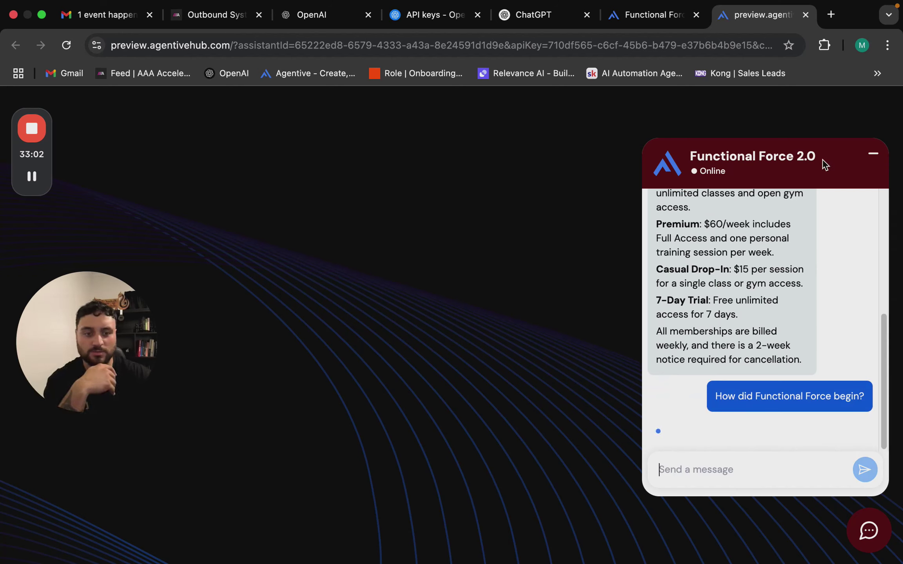
scroll(761, 276, up, 1)
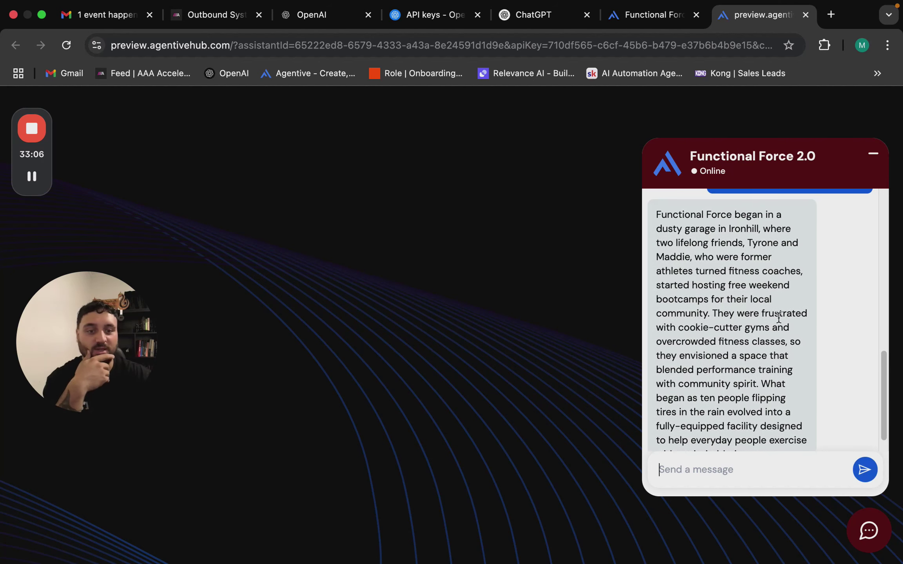
scroll(779, 317, down, 1)
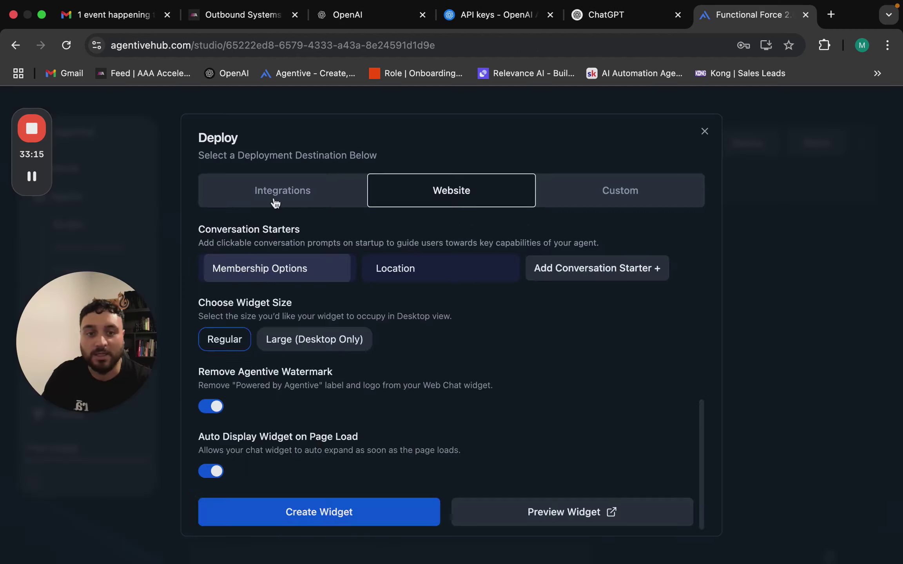
Step: Review the deployment integrations for WhatsApp, Instagram and Messenger
click(281, 198)
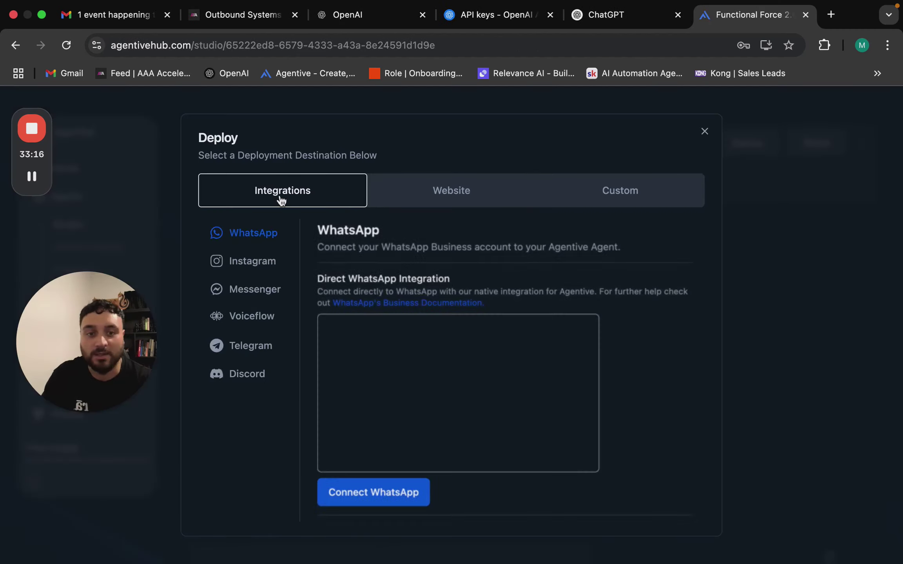
click(258, 270)
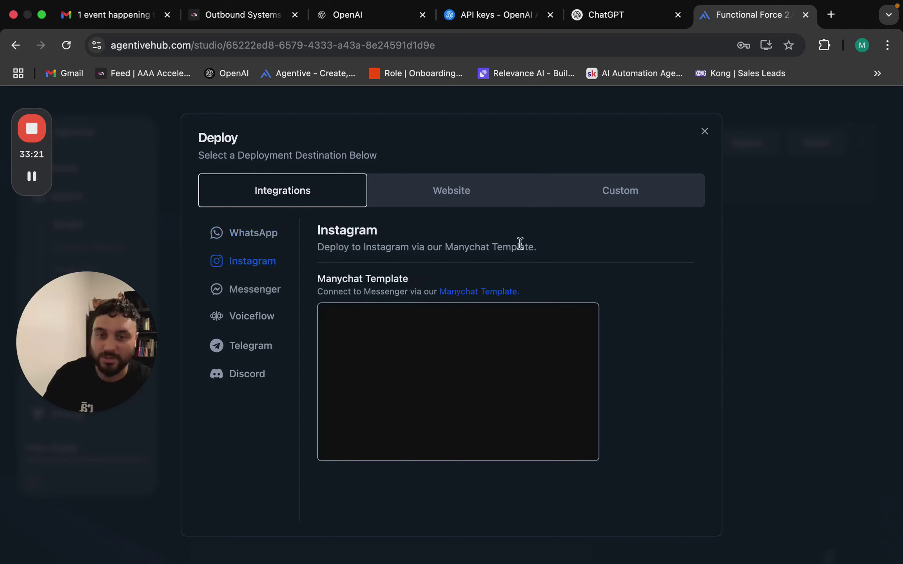
click(256, 297)
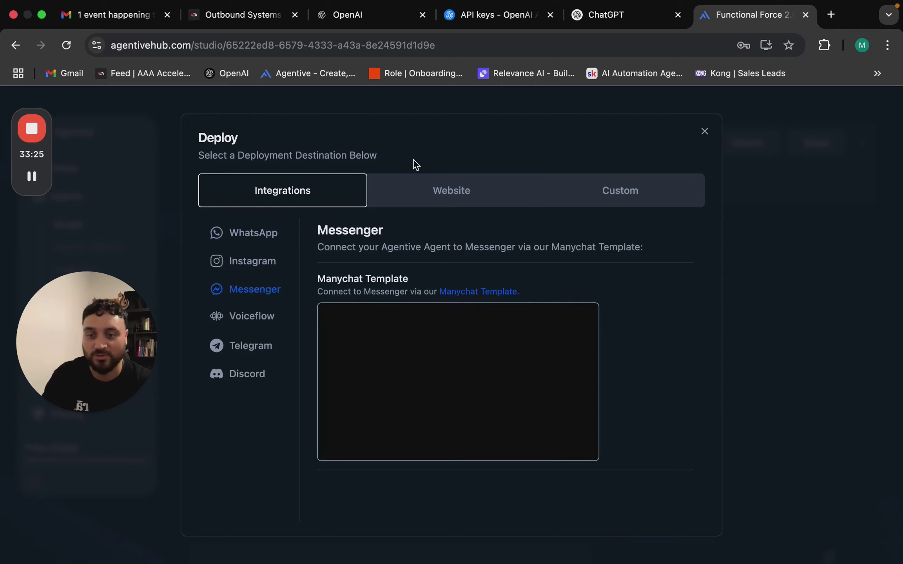
Step: Look through the website widget's customization settings once more and close the deployment dialog
click(455, 204)
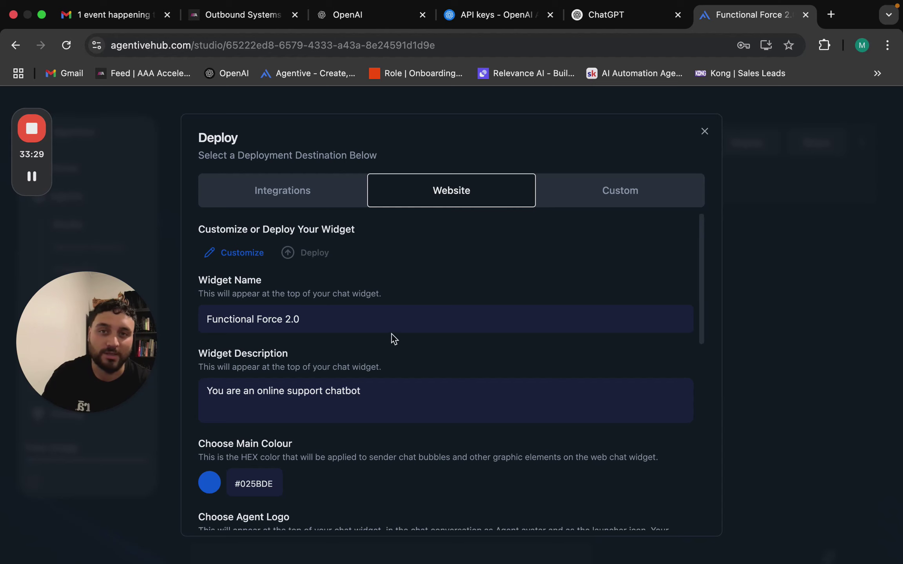
scroll(392, 318, down, 1)
scroll(394, 320, down, 8)
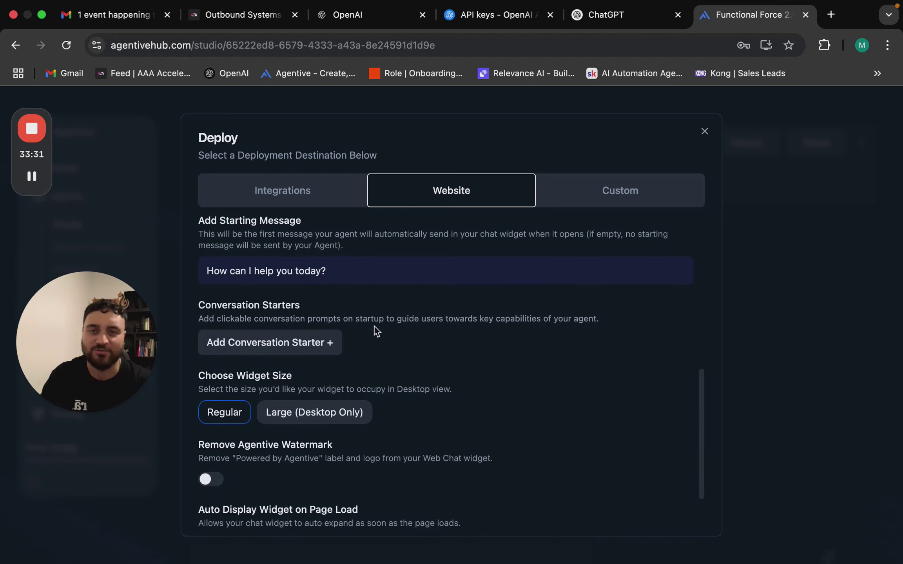
scroll(394, 322, down, 3)
scroll(481, 399, up, 10)
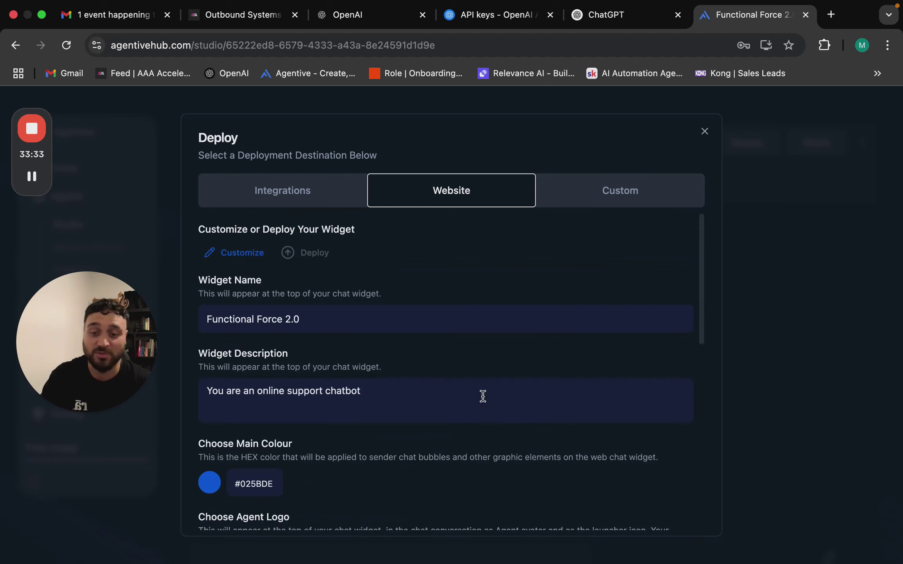
click(705, 133)
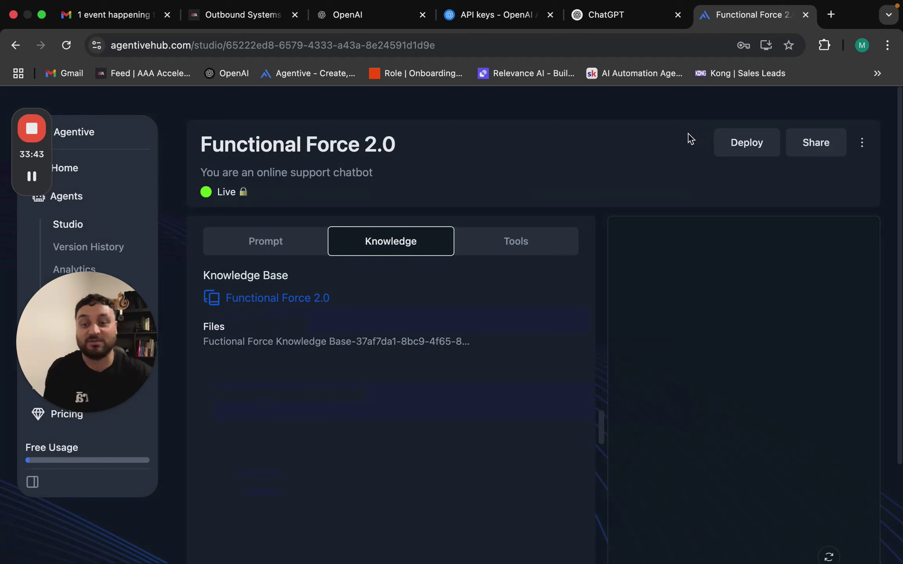